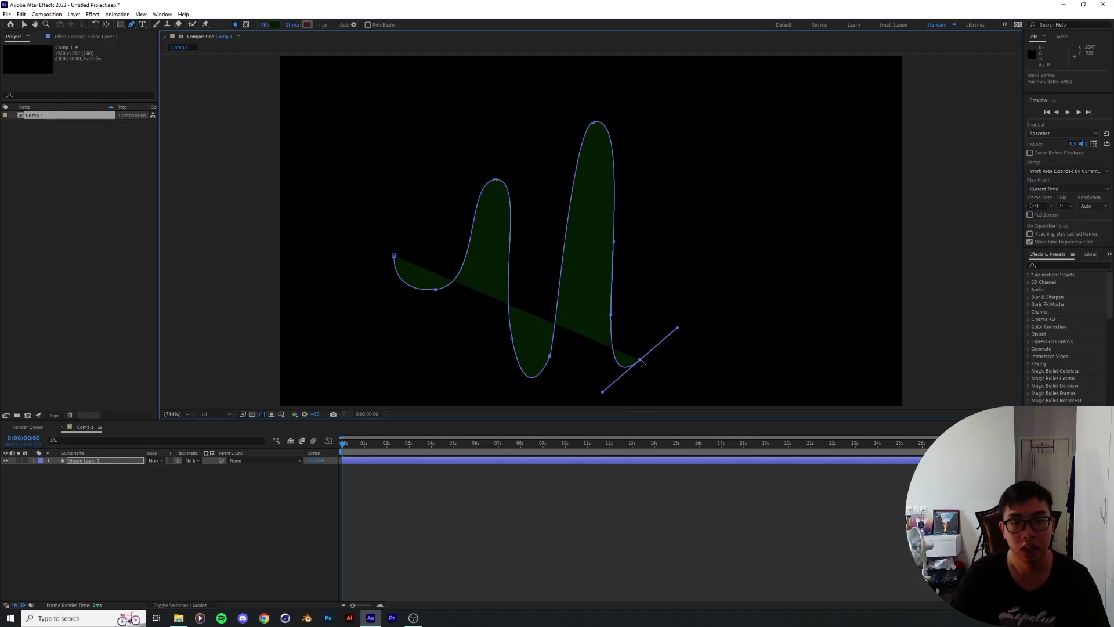
# Step: Extend the wavy path with a third, lower peak, then a short dip and a rising tail ending near the composition's right side
pyautogui.moveTo(685, 168); pyautogui.dragTo(710, 158)
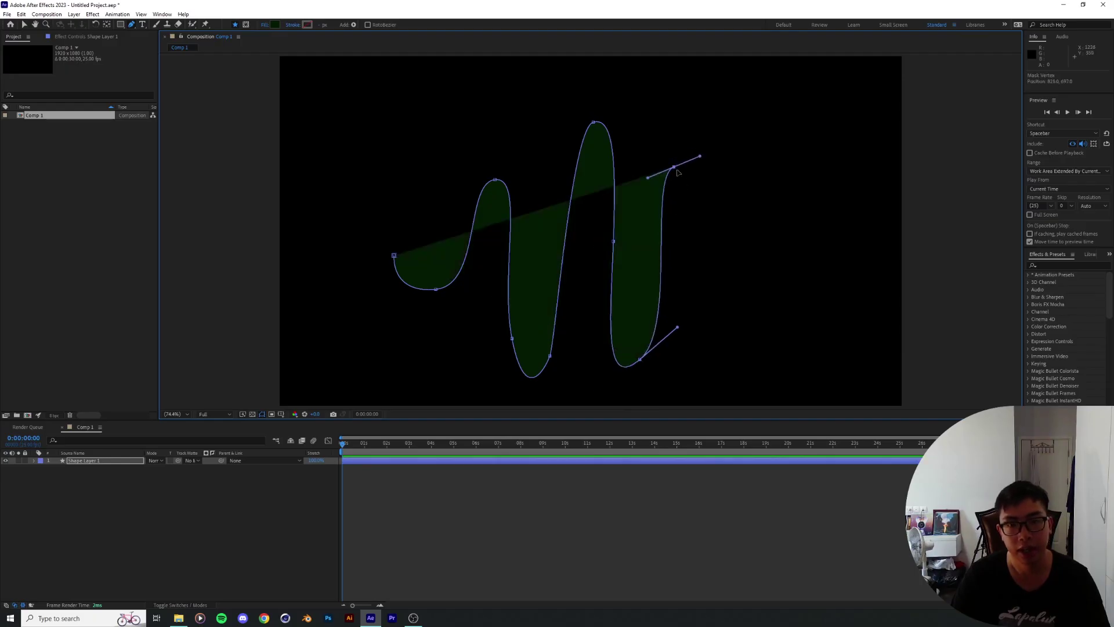
pyautogui.moveTo(714, 259); pyautogui.dragTo(716, 306)
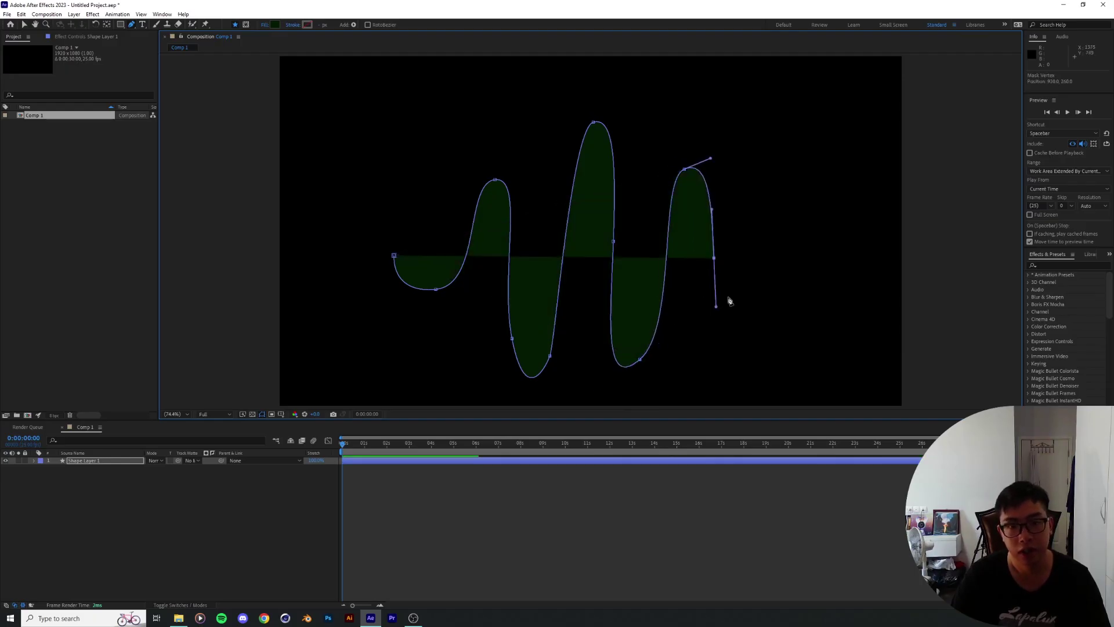
pyautogui.moveTo(778, 265); pyautogui.dragTo(820, 237)
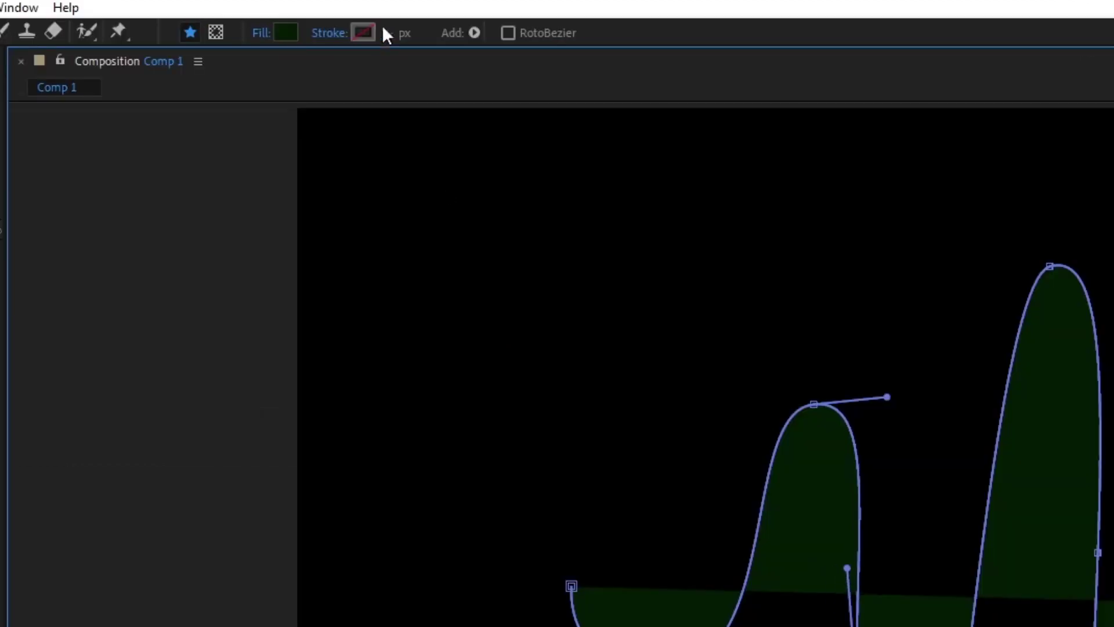
# Step: Give the wavy shape a white stroke and set its fill to None
pyautogui.click(361, 32)
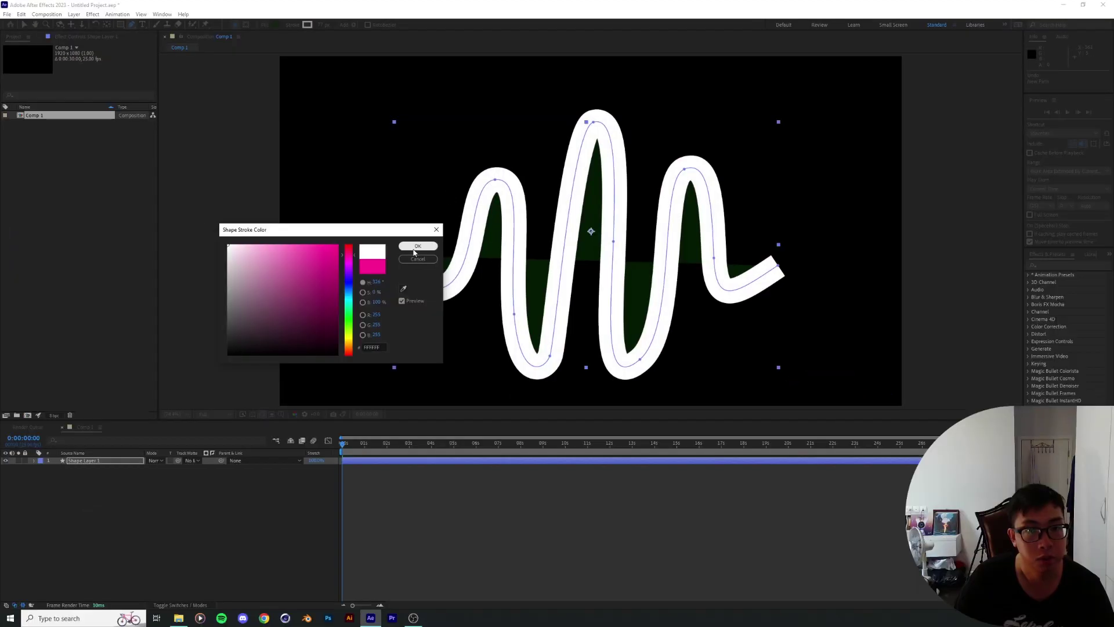
pyautogui.click(417, 246)
pyautogui.click(265, 25)
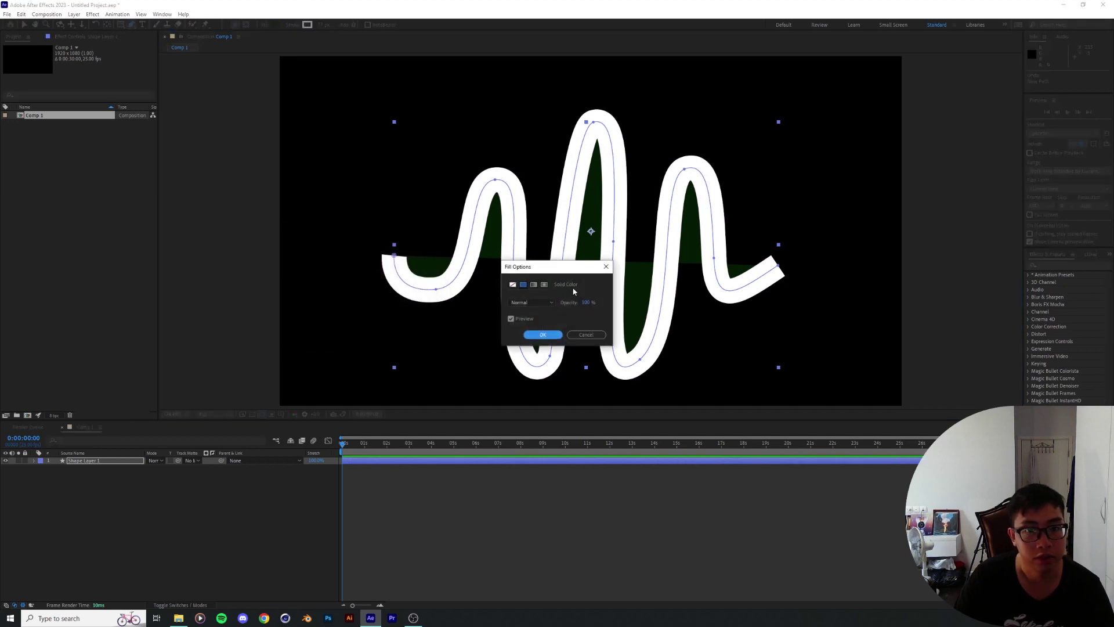
pyautogui.click(514, 284)
pyautogui.click(542, 335)
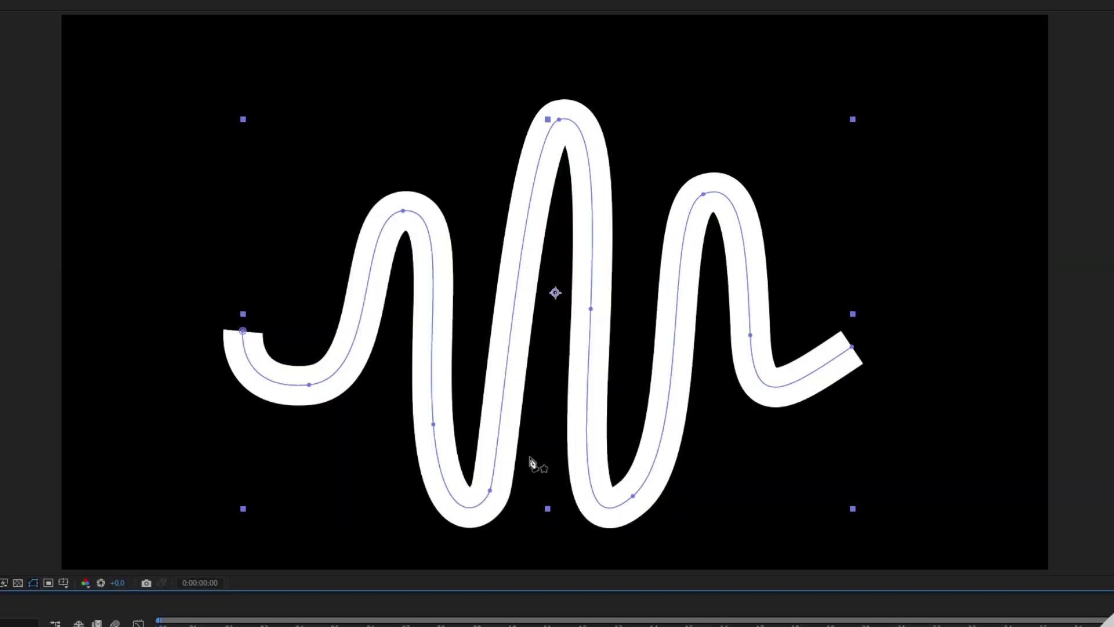
# Step: Reshape the first peak and first deep valley of the wavy line so the descending segment slants and the curve flows smoothly
pyautogui.moveTo(490, 491); pyautogui.dragTo(467, 492)
pyautogui.moveTo(434, 426); pyautogui.dragTo(418, 514)
pyautogui.moveTo(405, 210); pyautogui.dragTo(424, 208)
pyautogui.moveTo(451, 319); pyautogui.dragTo(443, 316)
pyautogui.moveTo(433, 424); pyautogui.dragTo(414, 425)
# Step: Adjust the points and handles of the tall middle peak, second valley and last peak for slanted, smoothly rounded curves
pyautogui.moveTo(560, 120); pyautogui.dragTo(592, 112)
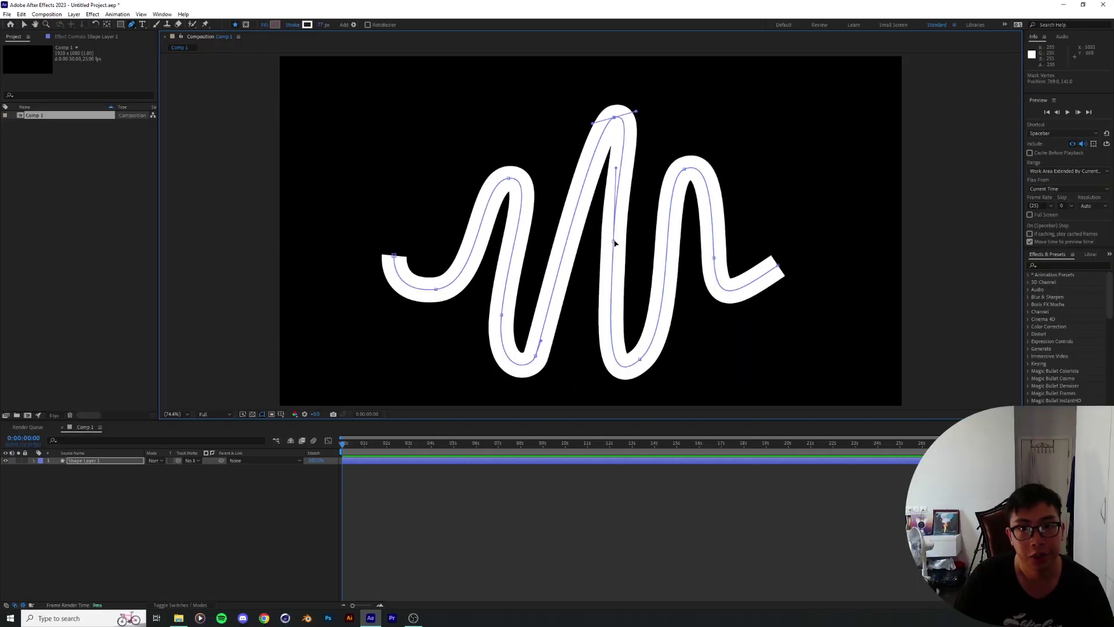
pyautogui.moveTo(613, 241); pyautogui.dragTo(619, 242)
pyautogui.moveTo(622, 168); pyautogui.dragTo(636, 165)
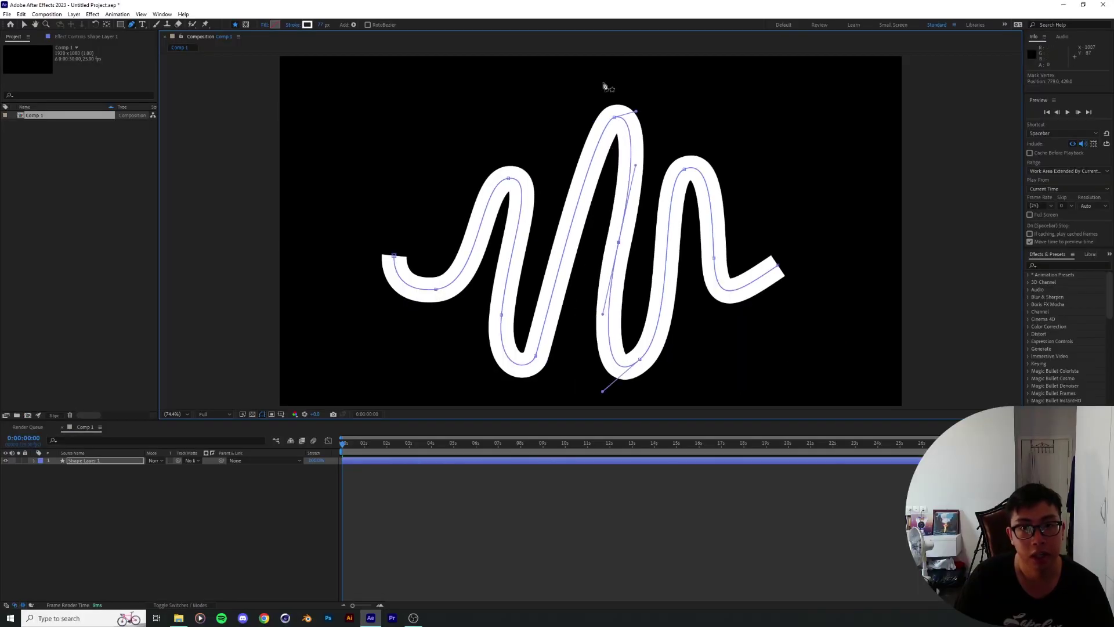
pyautogui.moveTo(640, 359); pyautogui.dragTo(619, 345)
pyautogui.moveTo(684, 169)
pyautogui.mouseDown()
pyautogui.moveTo(691, 188)
pyautogui.moveTo(689, 179)
pyautogui.mouseUp()
pyautogui.moveTo(667, 334); pyautogui.dragTo(656, 334)
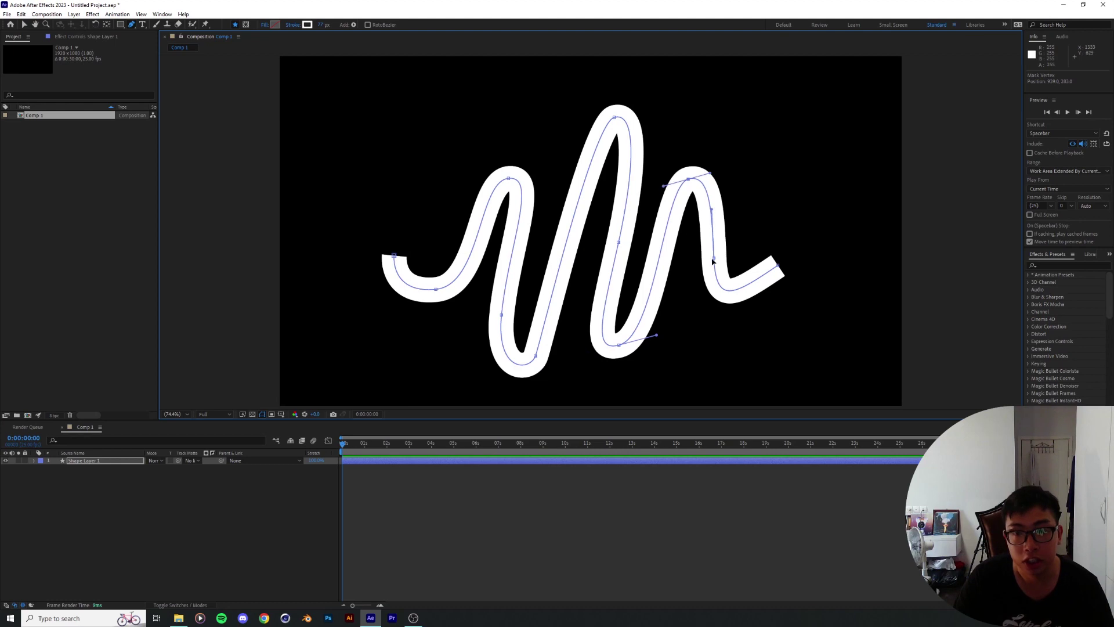
pyautogui.moveTo(714, 258); pyautogui.dragTo(703, 280)
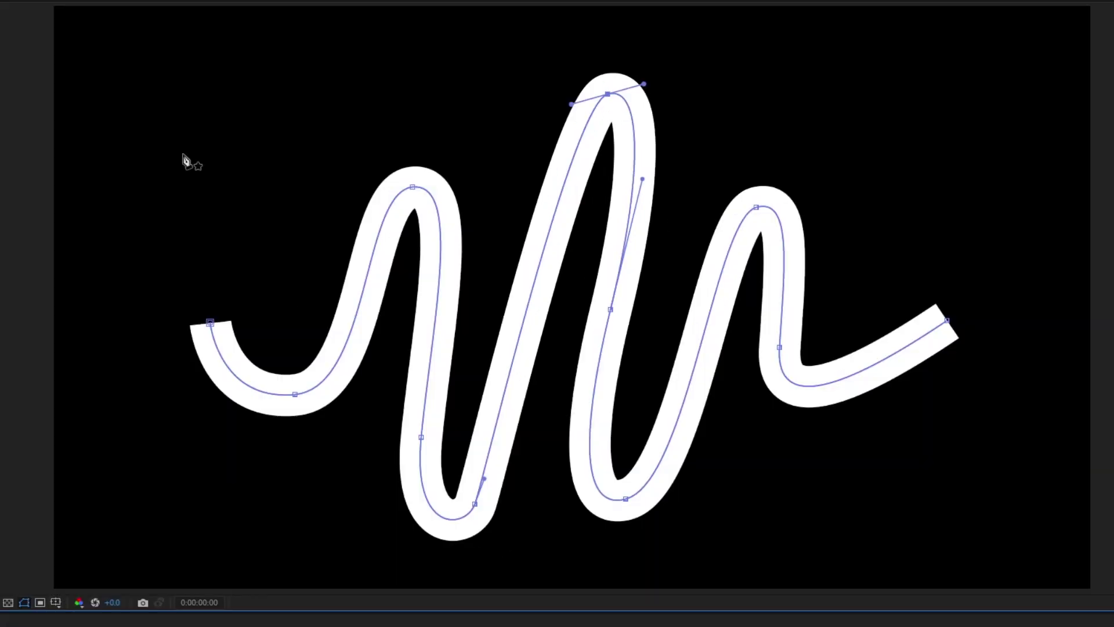
# Step: Set the wavy line's stroke width to 65 px
pyautogui.click(321, 24)
pyautogui.scroll(-19, 319, 24)
pyautogui.scroll(4, 319, 25)
pyautogui.scroll(-4, 319, 24)
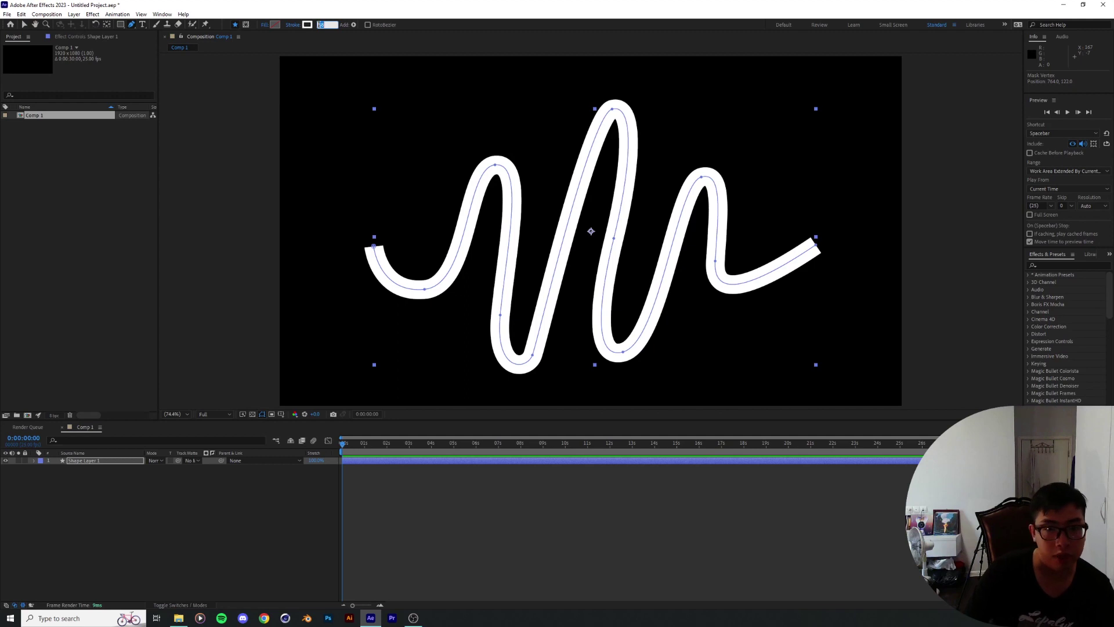
pyautogui.scroll(7, 319, 25)
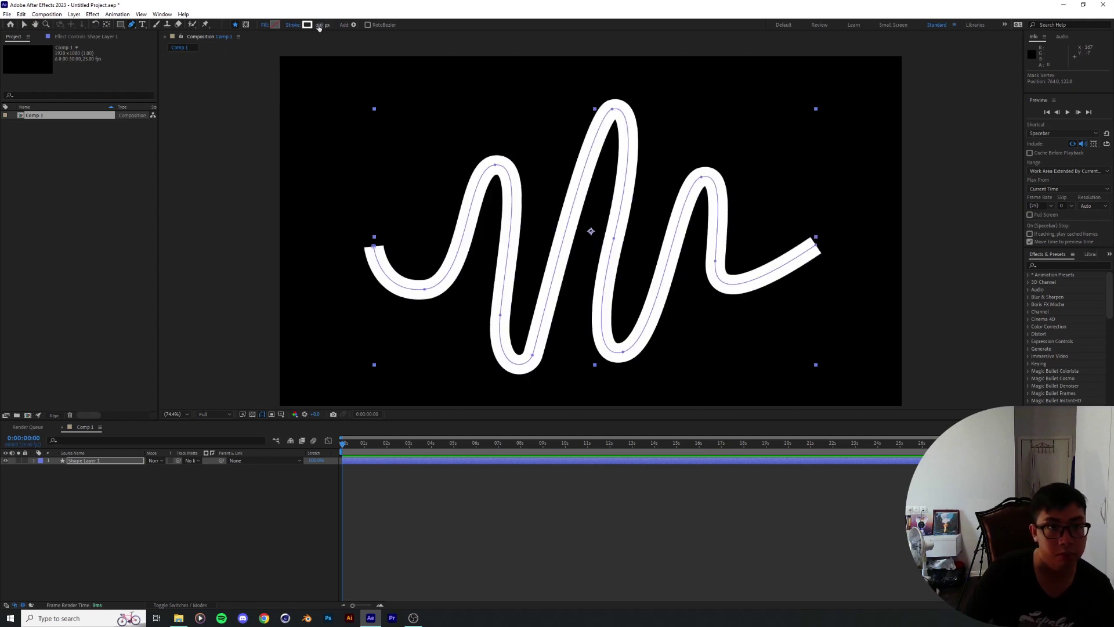
pyautogui.press('Return')
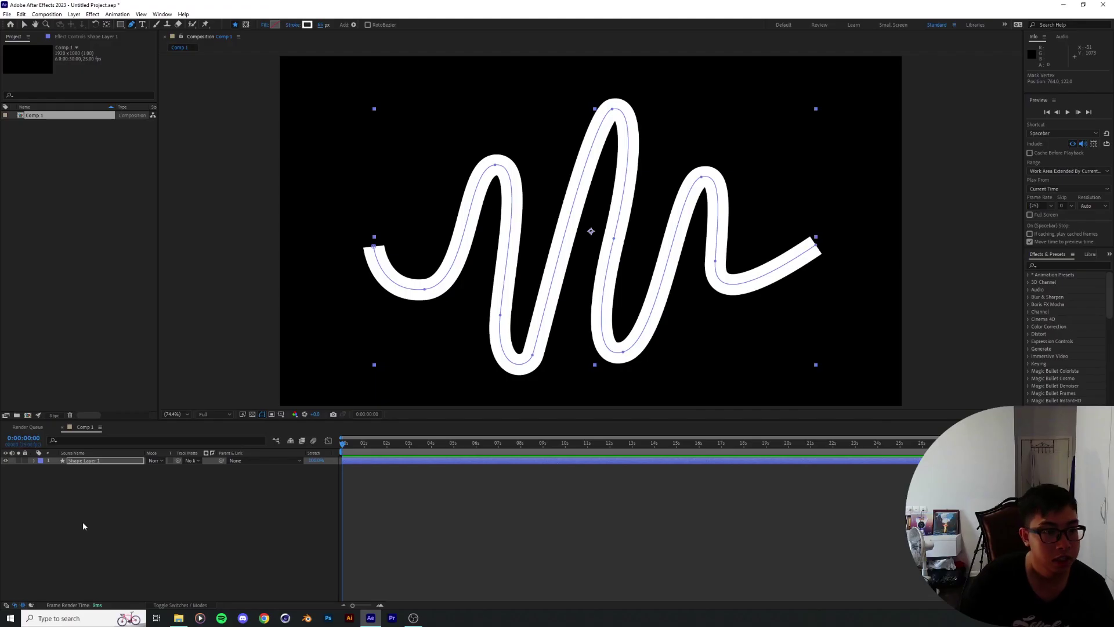
# Step: Rename the shape layer as BASE_LAYER
pyautogui.write('B')
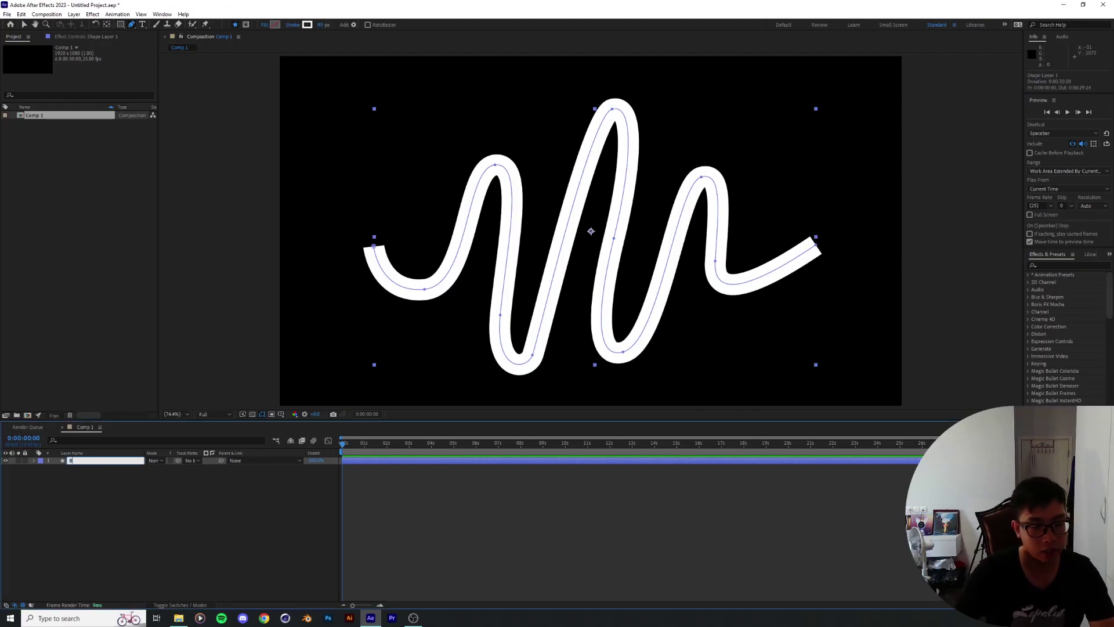
pyautogui.write('ASE_LAYER')
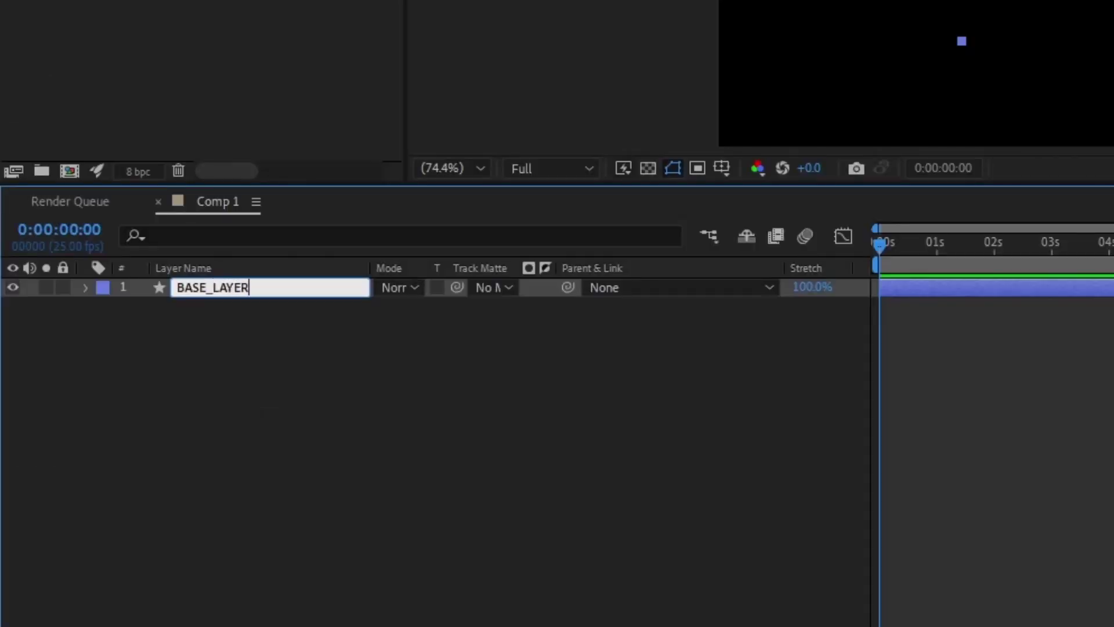
pyautogui.press('Return')
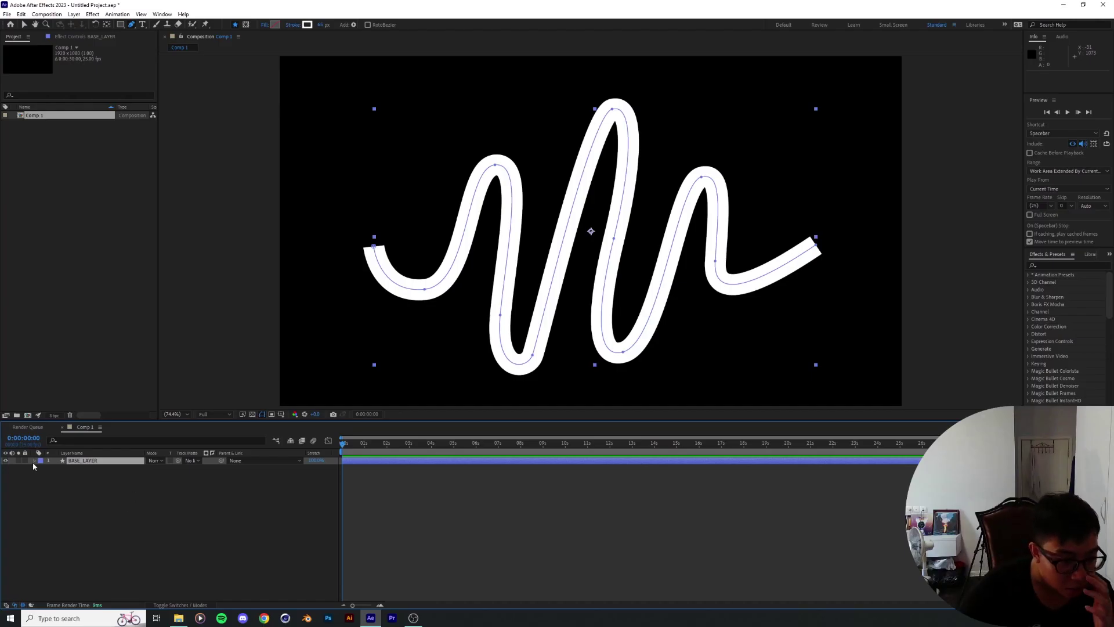
# Step: Set BASE_LAYER's Stroke 1 line cap to Round Cap and its line join to Round Join
pyautogui.click(85, 287)
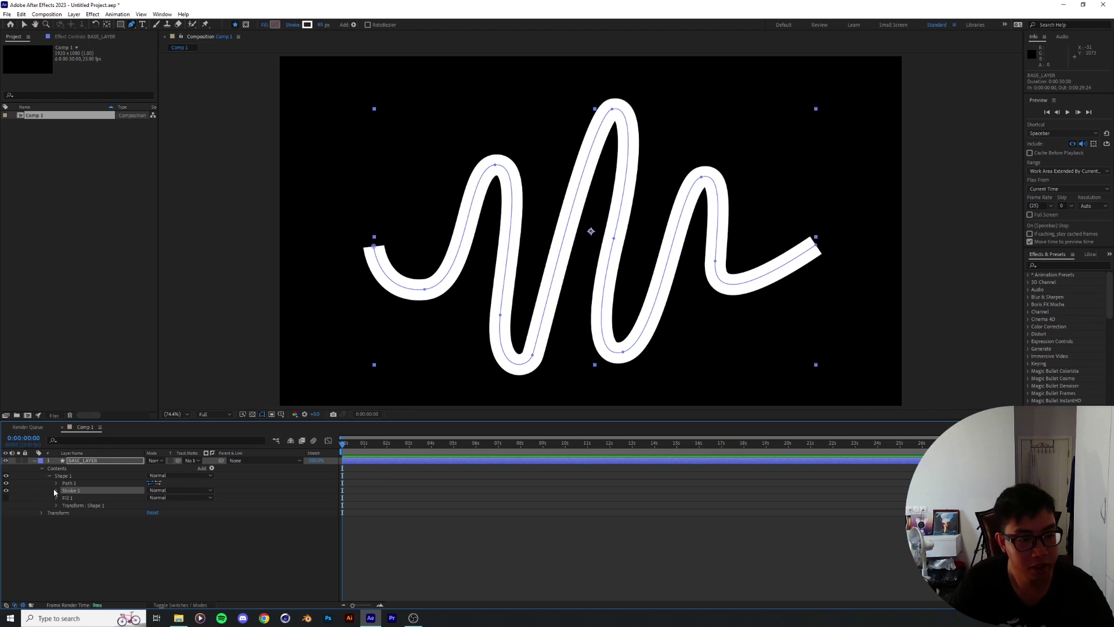
pyautogui.click(56, 490)
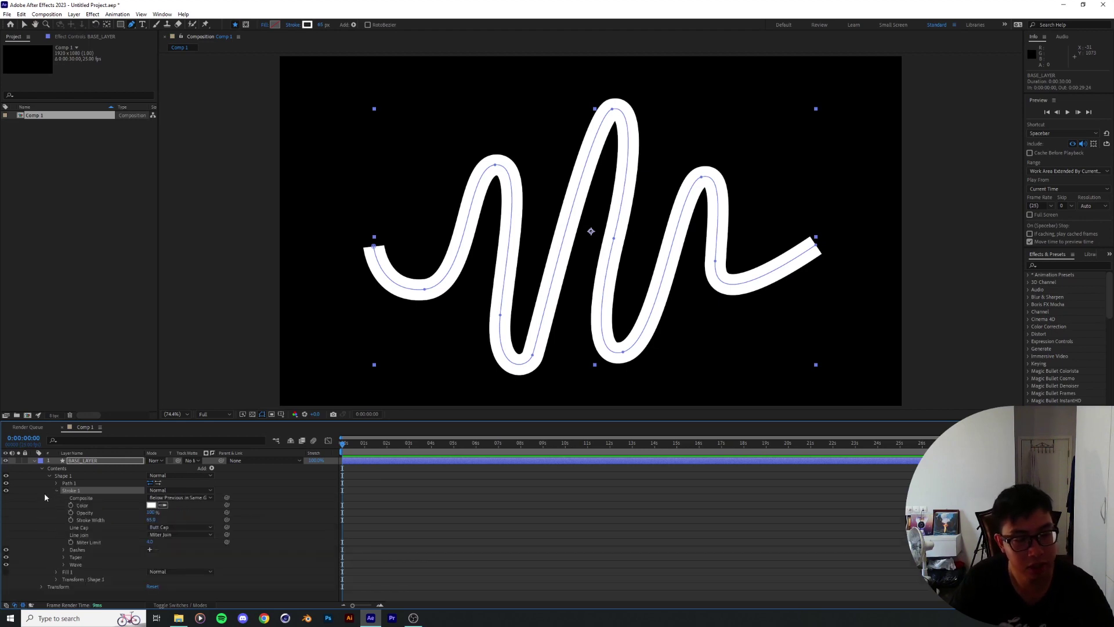
pyautogui.click(46, 493)
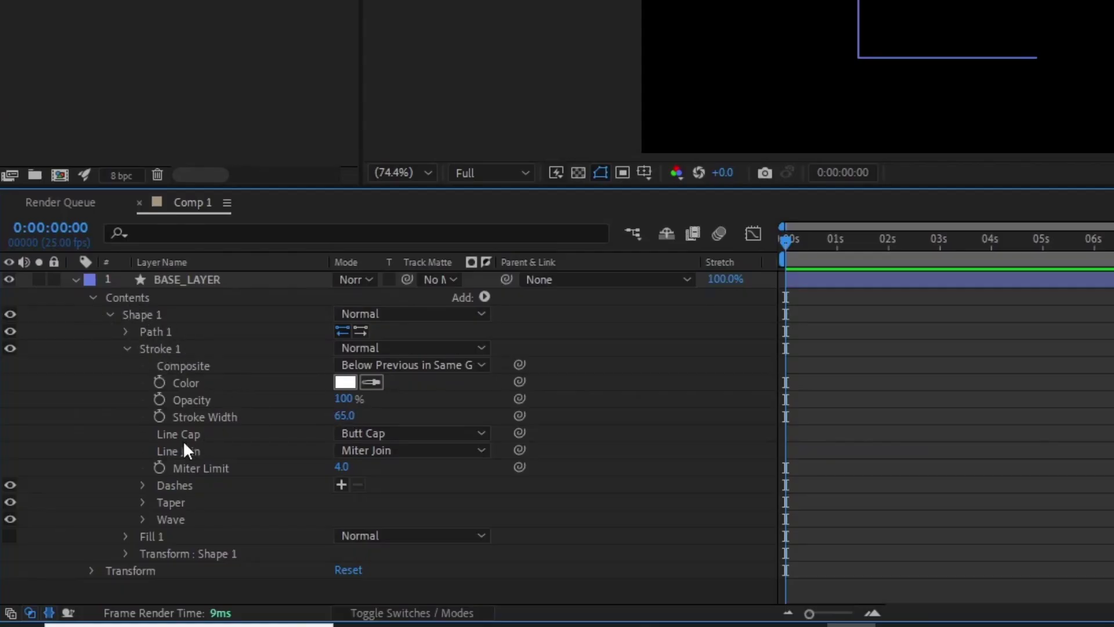
pyautogui.click(387, 433)
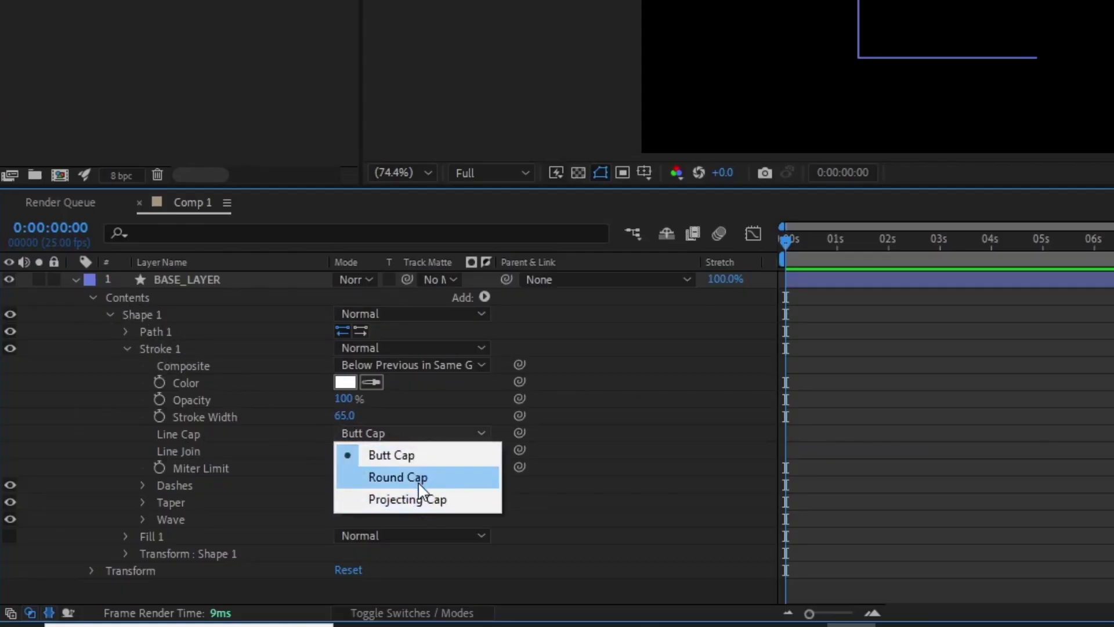
pyautogui.click(419, 484)
pyautogui.click(294, 455)
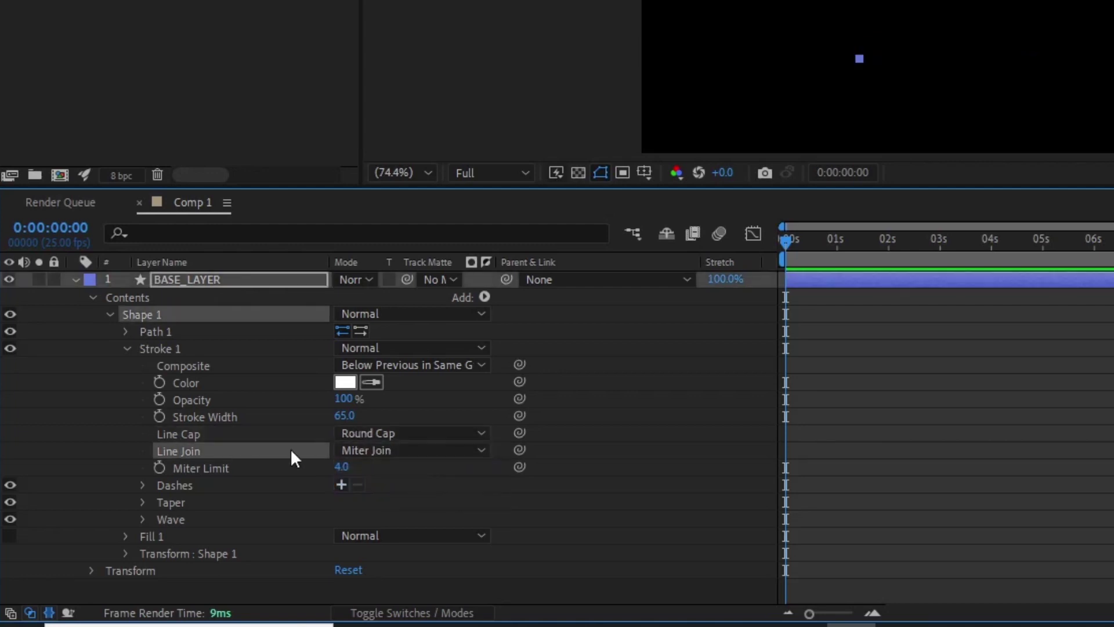
pyautogui.click(421, 458)
pyautogui.click(397, 492)
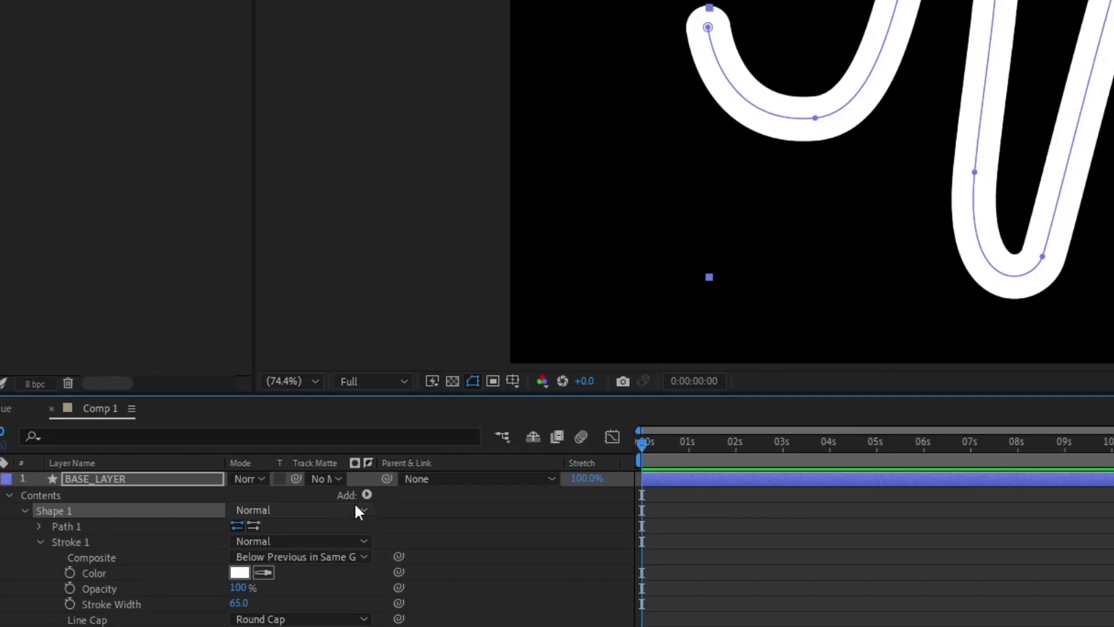
# Step: Add Trim Paths to BASE_LAYER and move it out of Shape 1 to sit directly under Contents
pyautogui.click(211, 468)
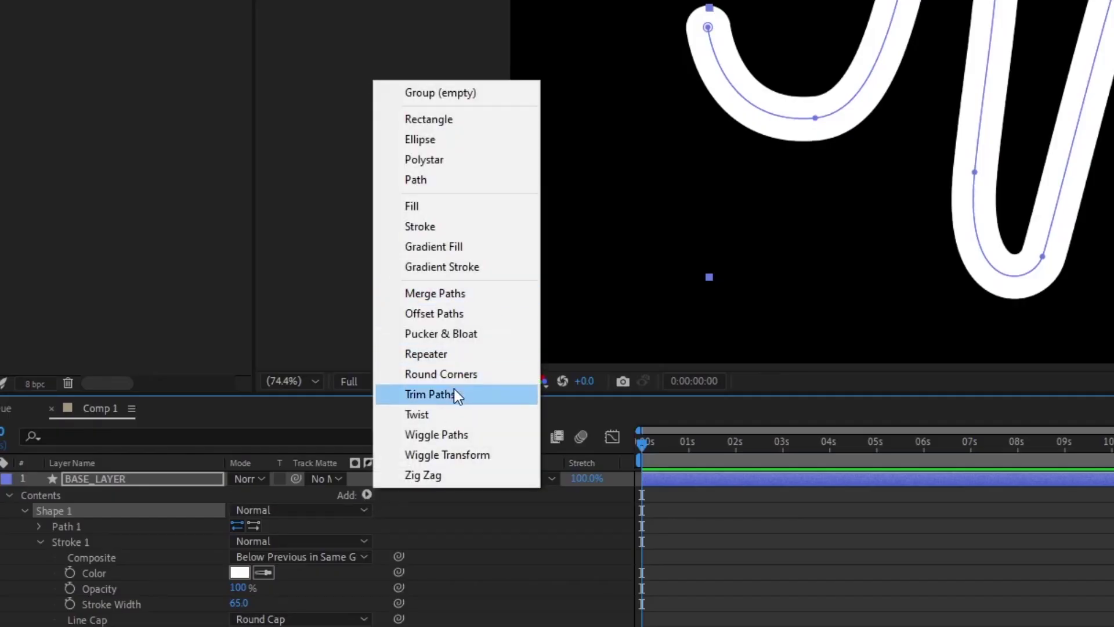
pyautogui.click(455, 393)
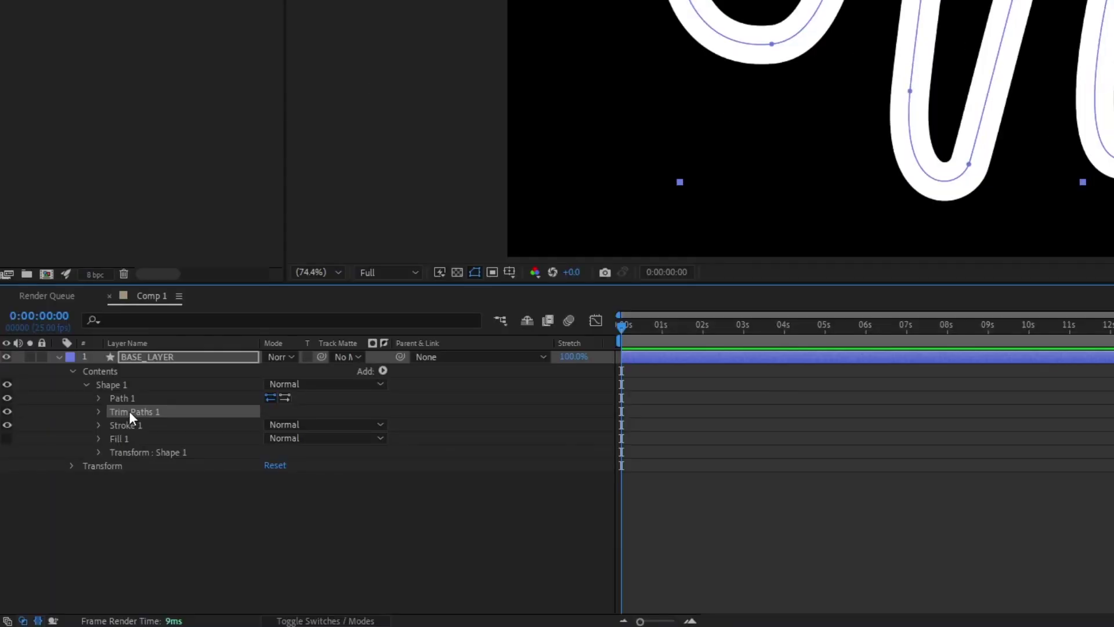
pyautogui.moveTo(74, 540); pyautogui.dragTo(83, 532)
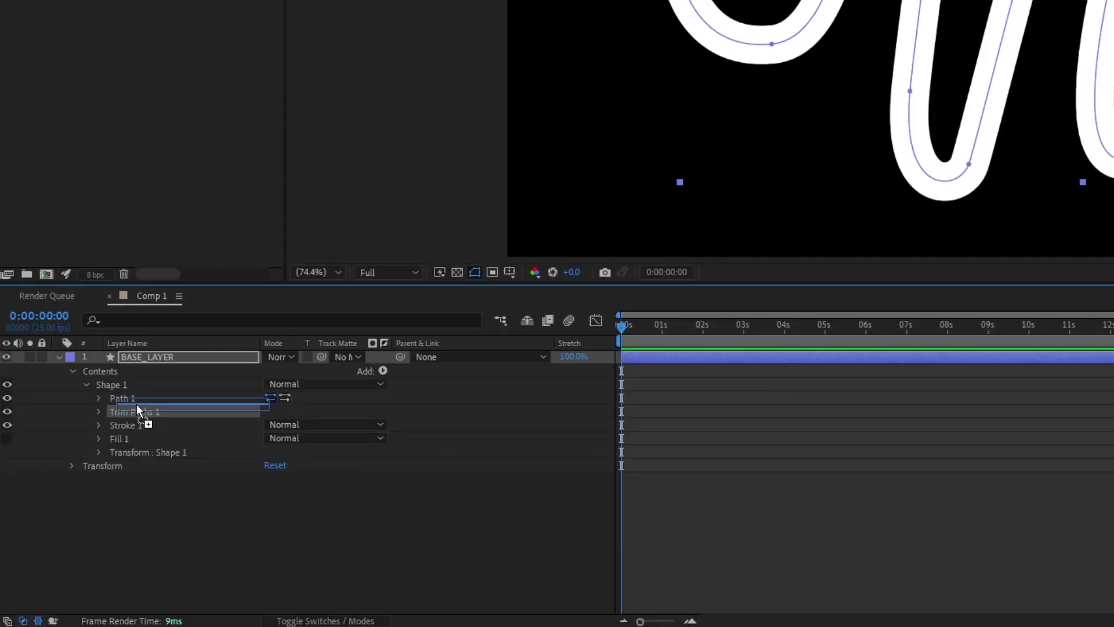
pyautogui.moveTo(137, 404); pyautogui.dragTo(98, 371)
# Step: Try out different End values in BASE_LAYER's Trim Paths and return it to 100%
pyautogui.click(84, 452)
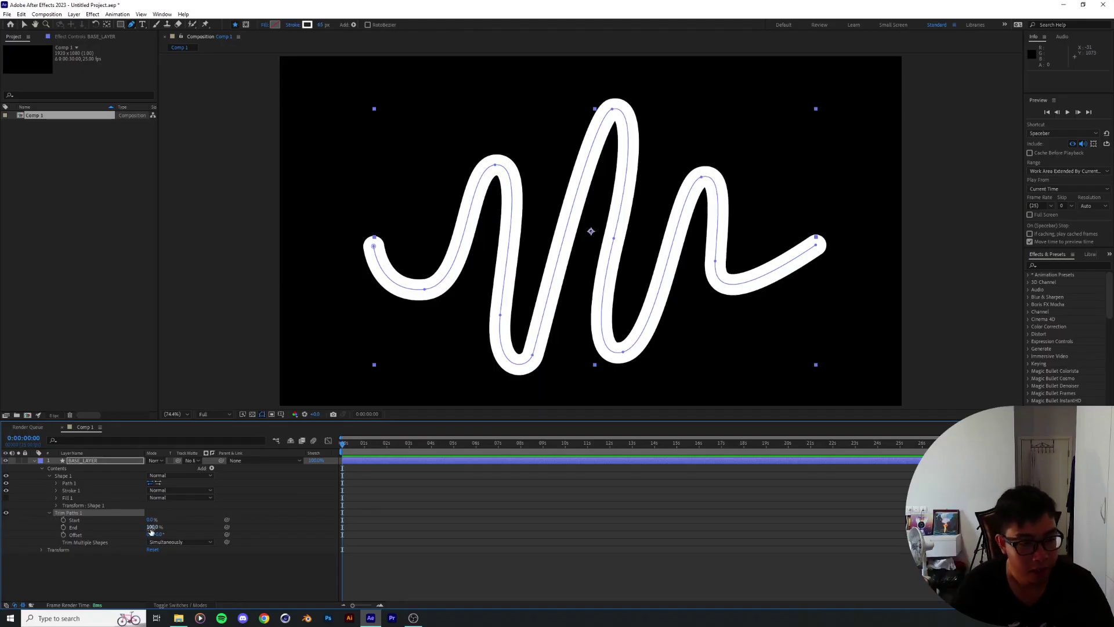
pyautogui.moveTo(151, 530)
pyautogui.mouseDown()
pyautogui.moveTo(116, 529)
pyautogui.moveTo(169, 519)
pyautogui.moveTo(112, 533)
pyautogui.moveTo(157, 529)
pyautogui.mouseUp()
pyautogui.click(90, 529)
pyautogui.click(157, 527)
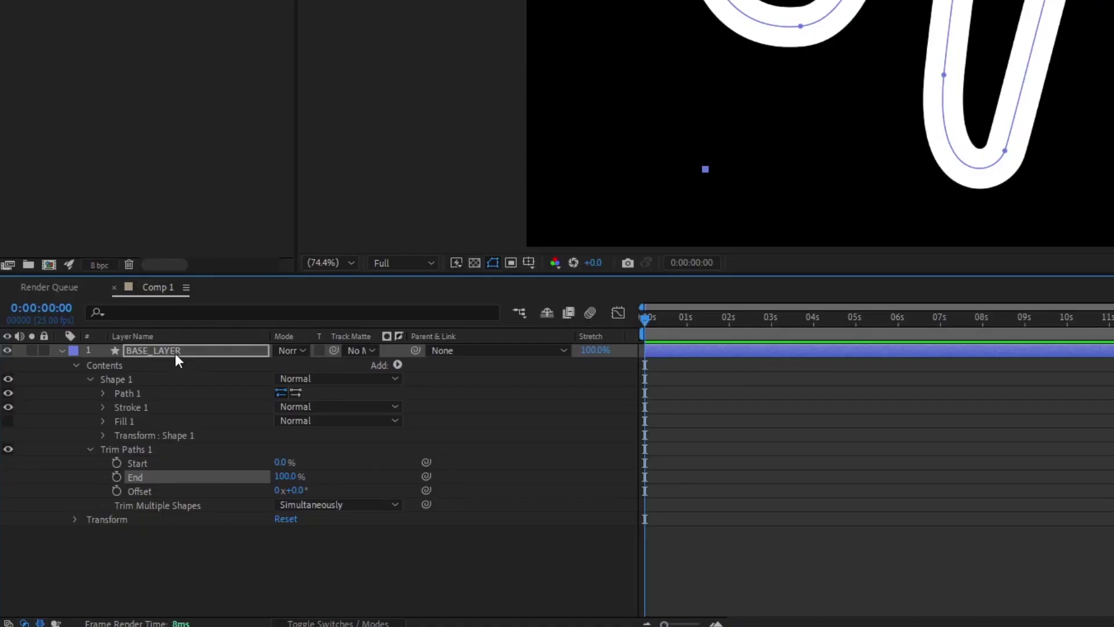
# Step: Duplicate BASE_LAYER and rename the copy as LINE2
pyautogui.press('Return')
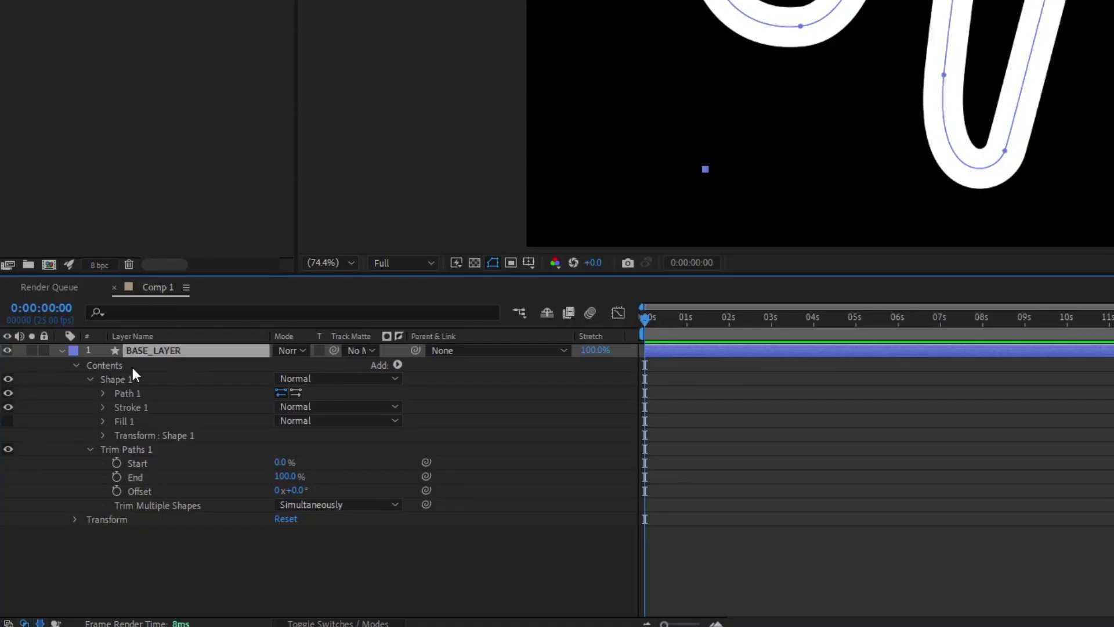
pyautogui.hotkey('ctrl', 'd')
pyautogui.press('Return')
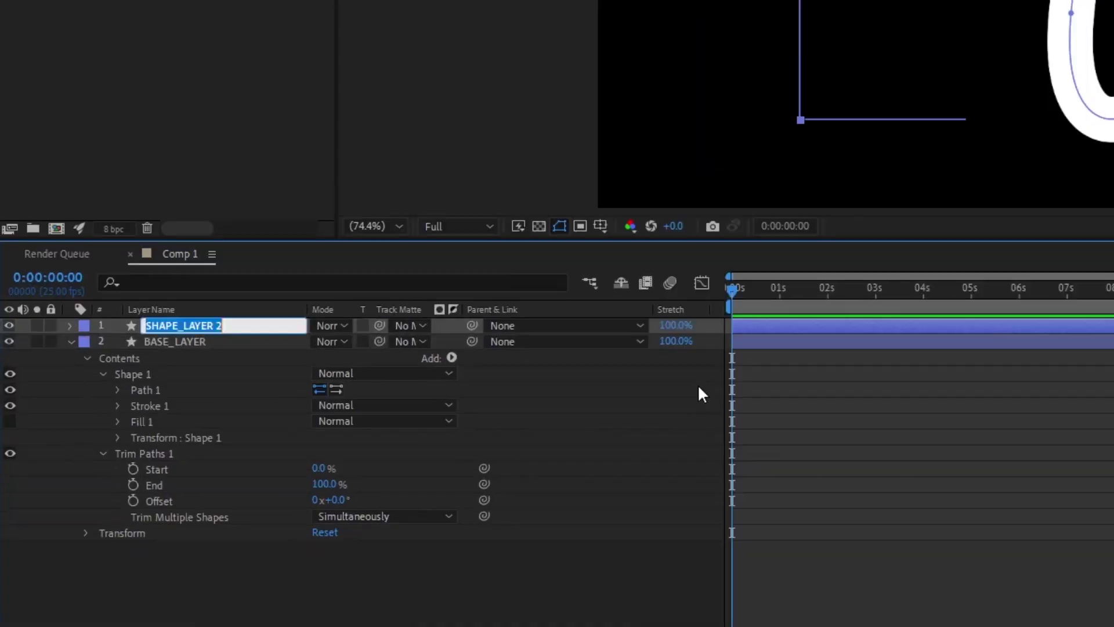
pyautogui.write('LI')
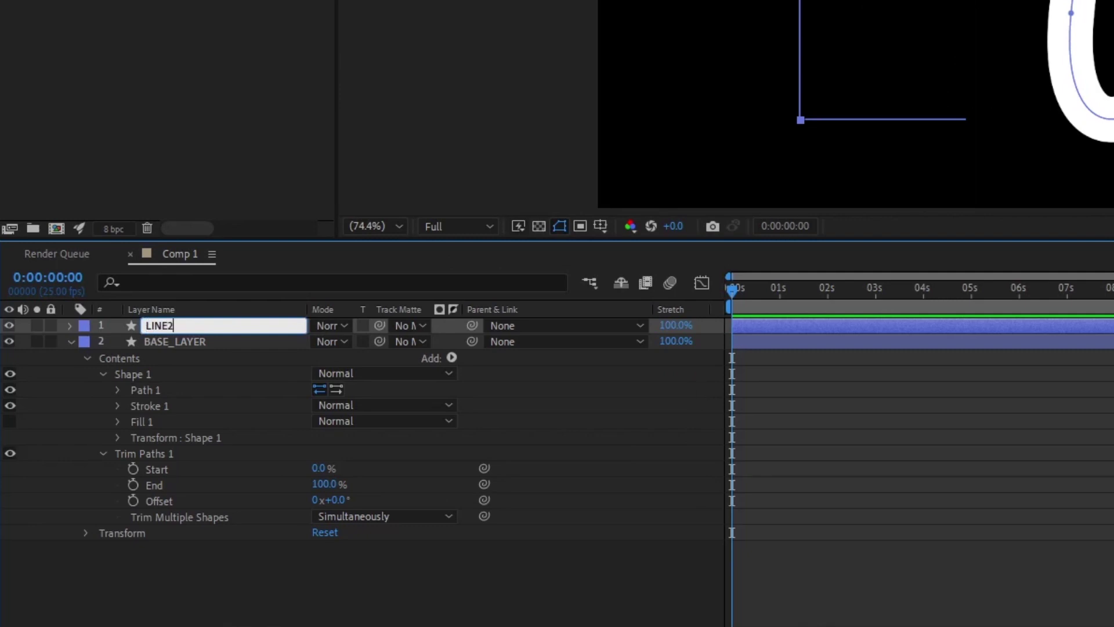
pyautogui.write('NE2')
pyautogui.press('Return')
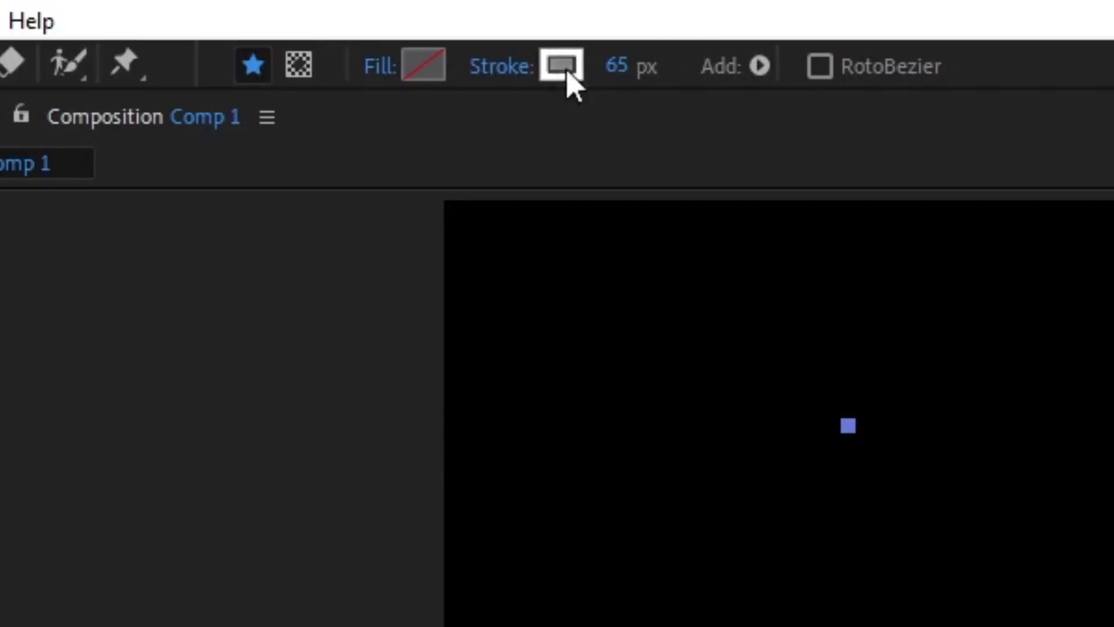
# Step: Change LINE2's stroke colour to orange, FFA200
pyautogui.click(566, 71)
pyautogui.moveTo(348, 352); pyautogui.dragTo(348, 344)
pyautogui.click(337, 245)
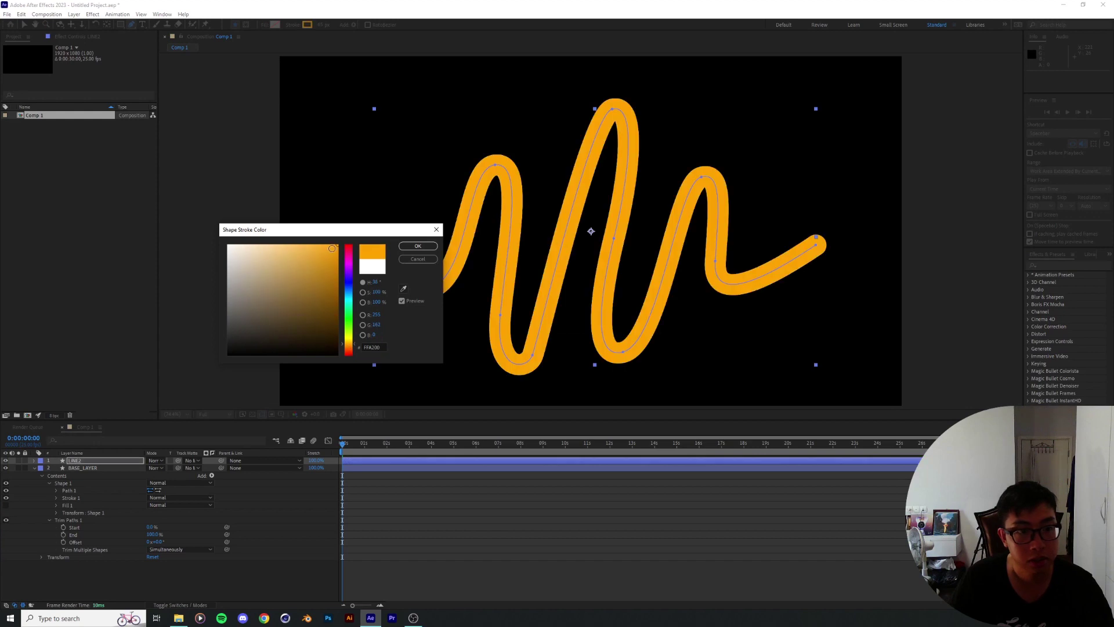
pyautogui.click(418, 246)
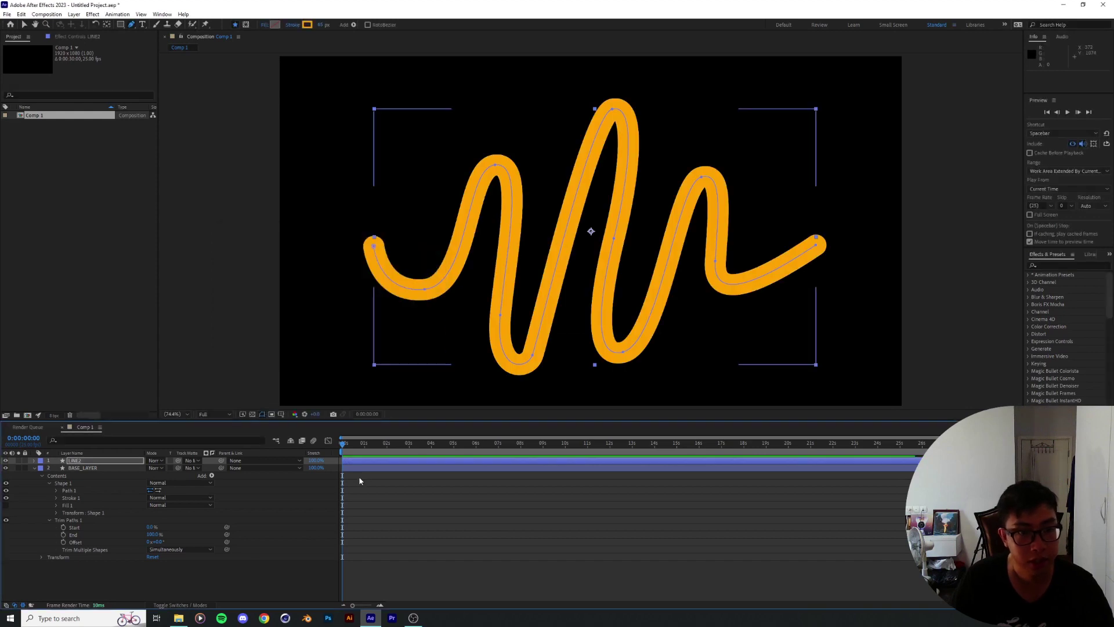
# Step: Link the Path property of LINE2's Shape 1 to the matching Path property of BASE_LAYER
pyautogui.click(34, 460)
pyautogui.click(42, 468)
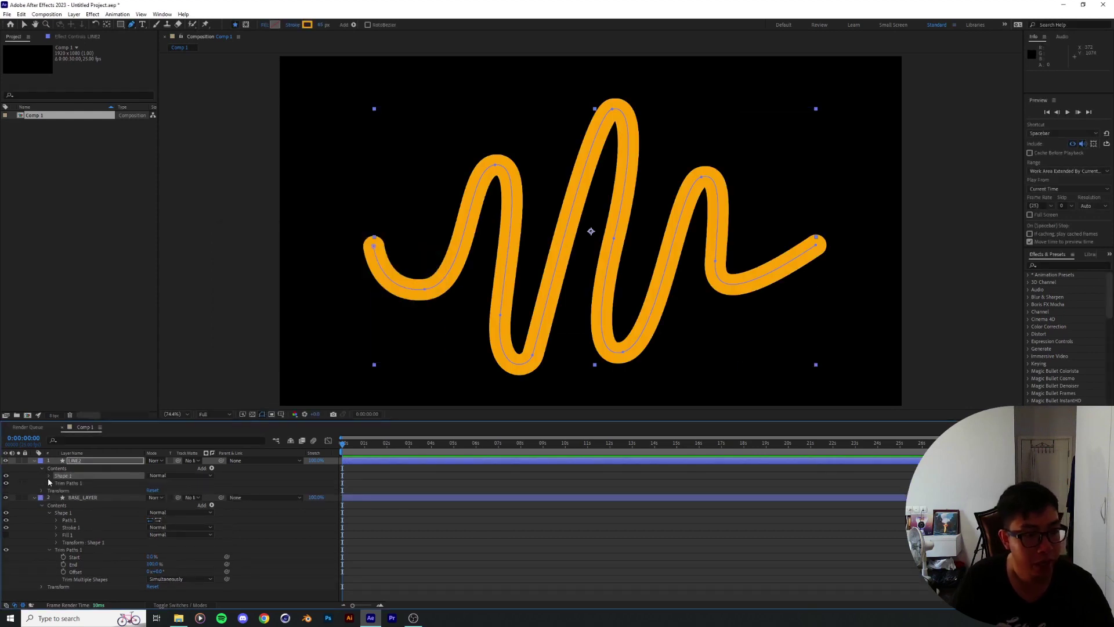
pyautogui.click(49, 476)
pyautogui.click(57, 482)
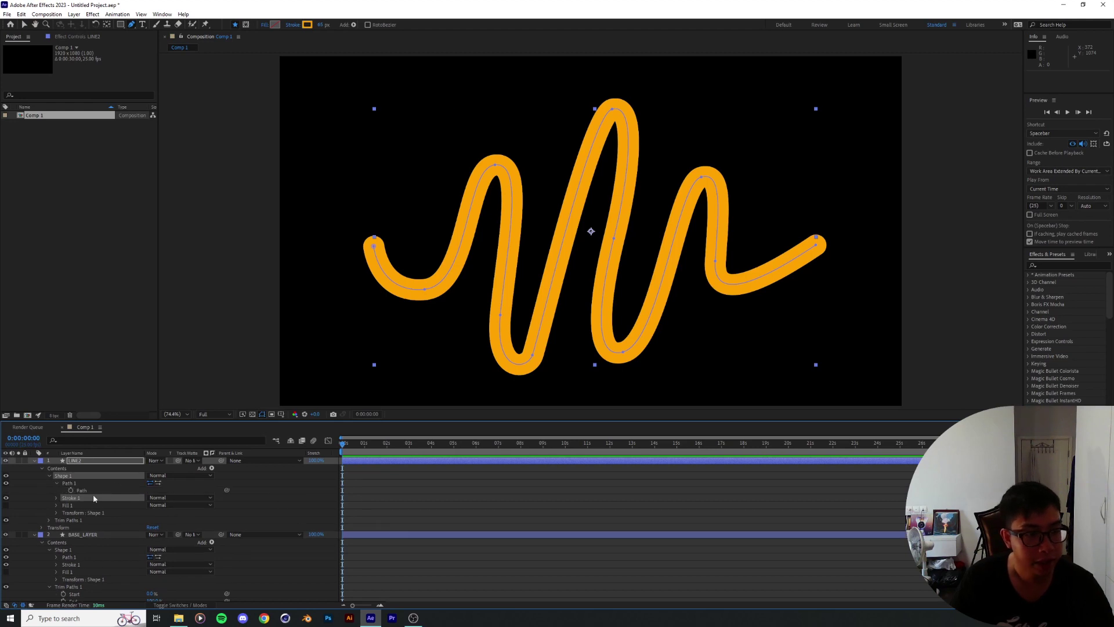
pyautogui.click(81, 490)
pyautogui.click(154, 493)
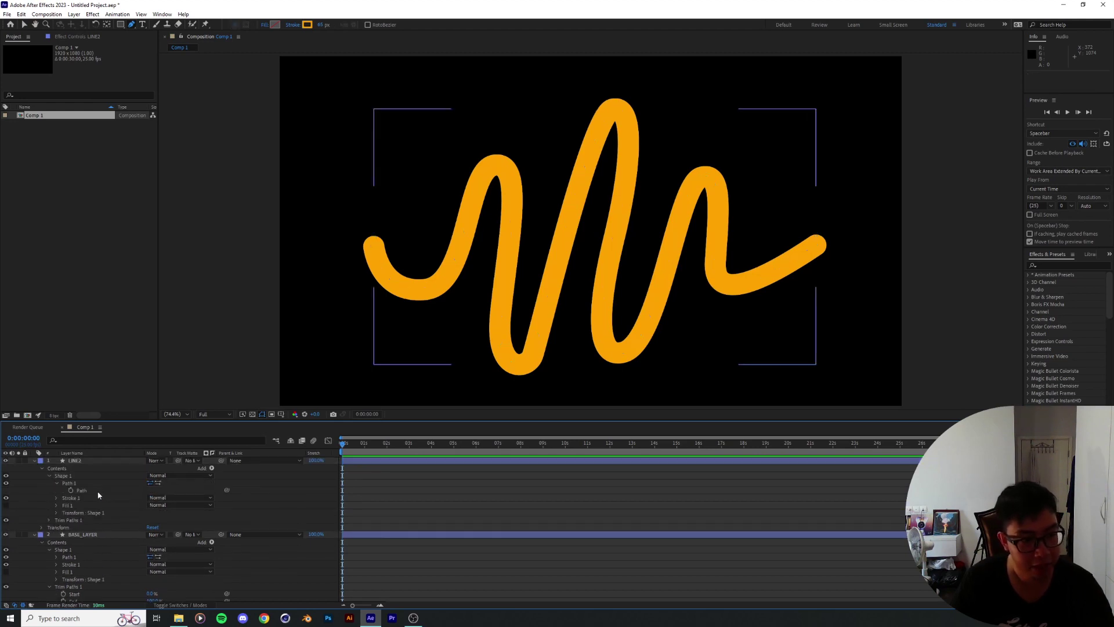
pyautogui.click(119, 492)
pyautogui.scroll(-1, 98, 496)
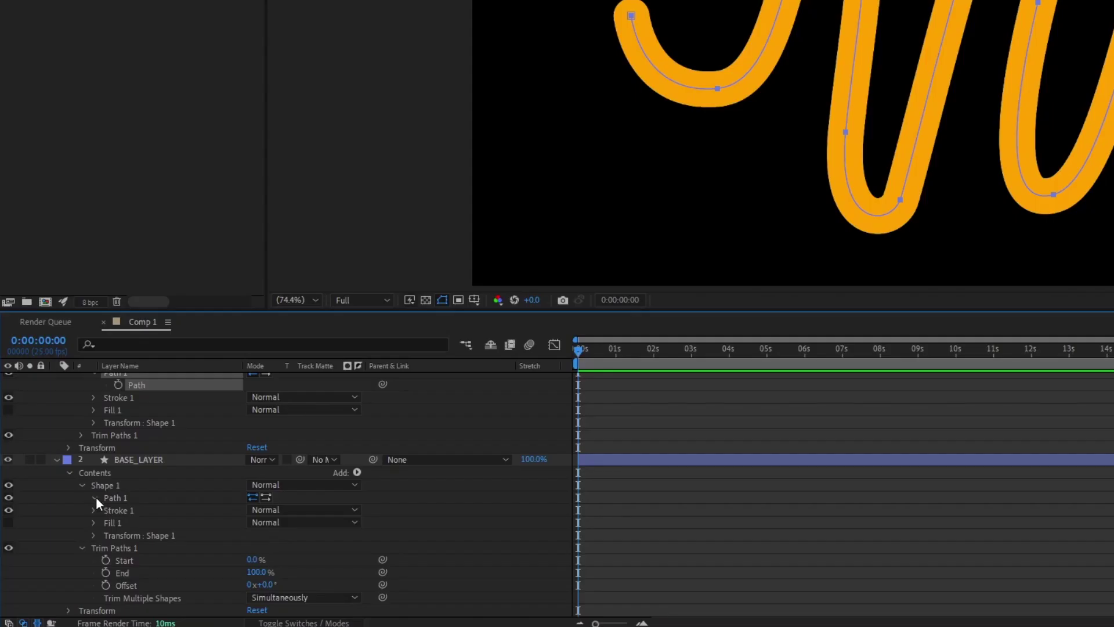
pyautogui.click(57, 534)
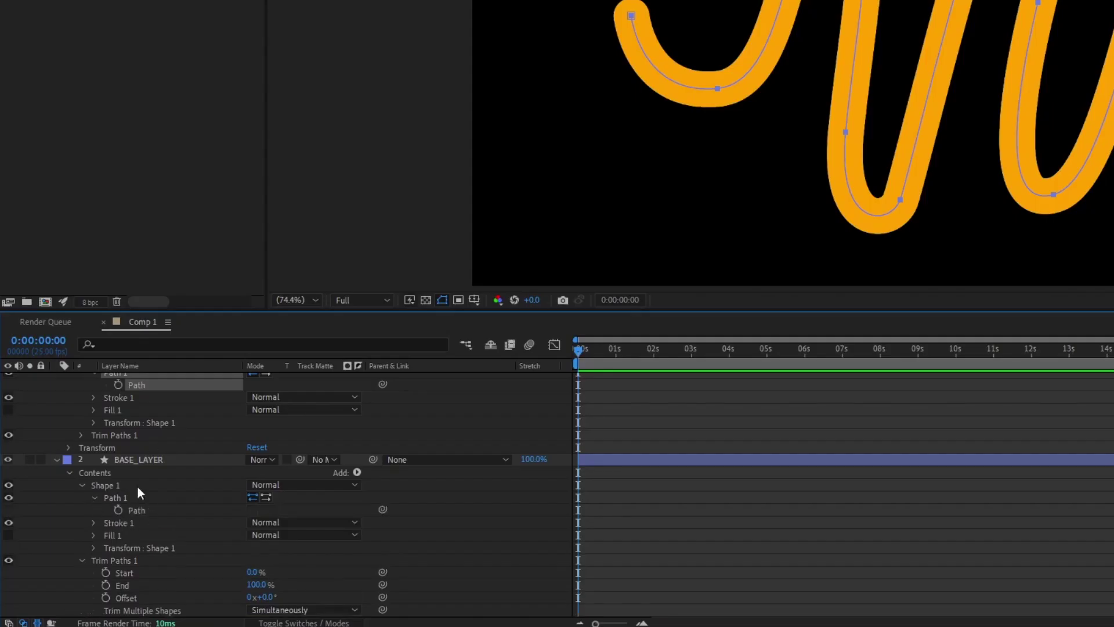
pyautogui.scroll(1, 163, 503)
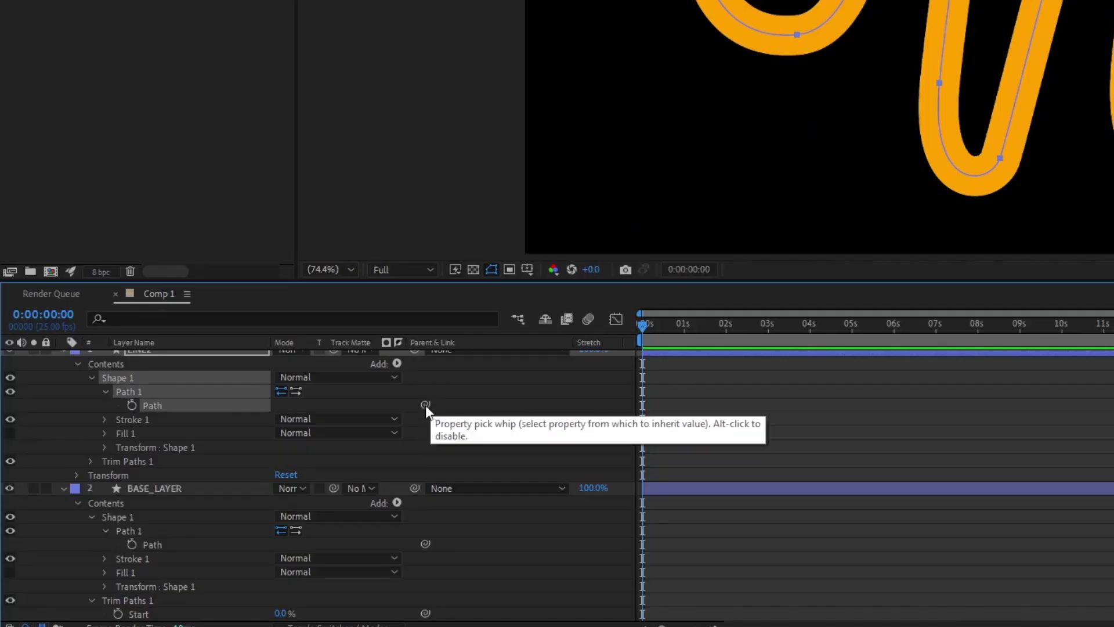
pyautogui.moveTo(426, 405); pyautogui.dragTo(182, 545)
# Step: Set the End value of LINE2's Trim Paths to 48%
pyautogui.click(156, 488)
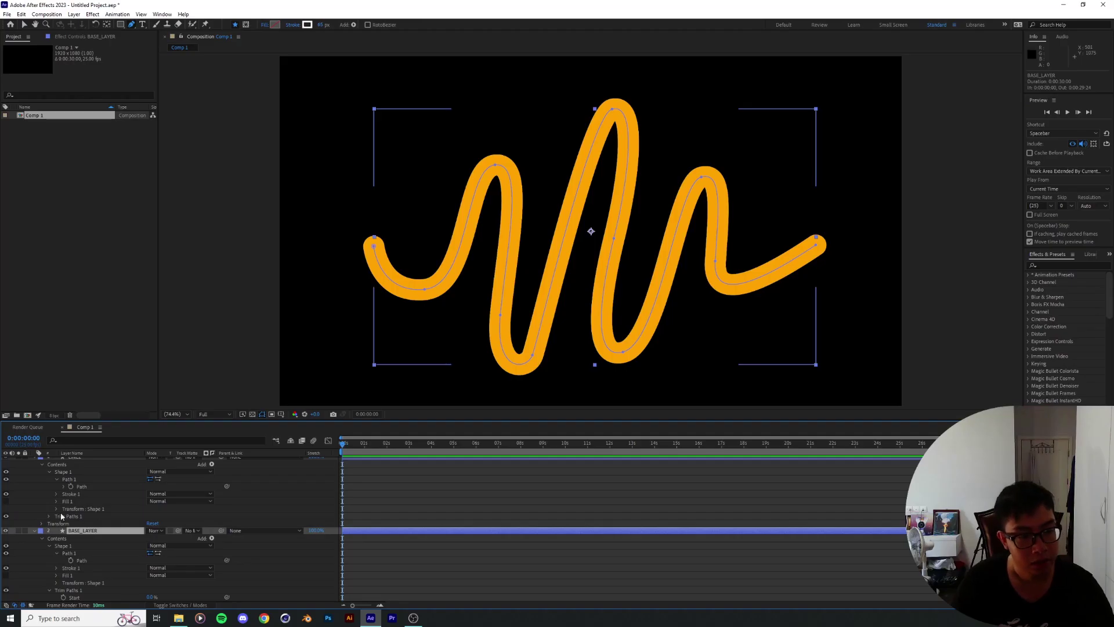
pyautogui.moveTo(152, 530); pyautogui.dragTo(131, 531)
pyautogui.scroll(-2, 111, 549)
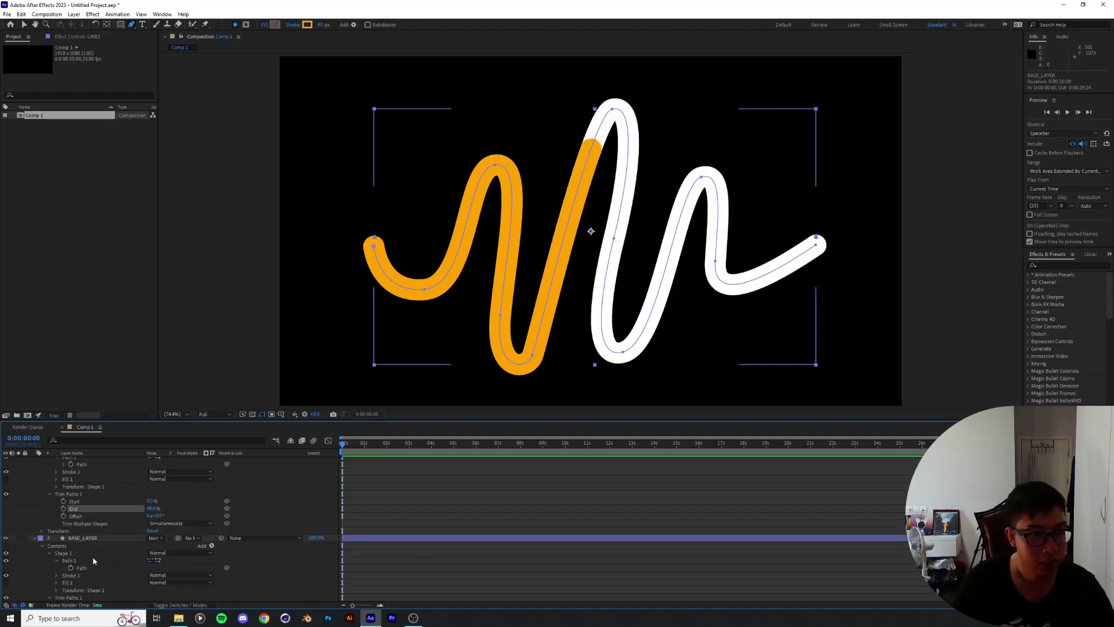
# Step: Reshape BASE_LAYER's path by moving the points on the tall middle peak's falling side and around the first trough
pyautogui.click(87, 538)
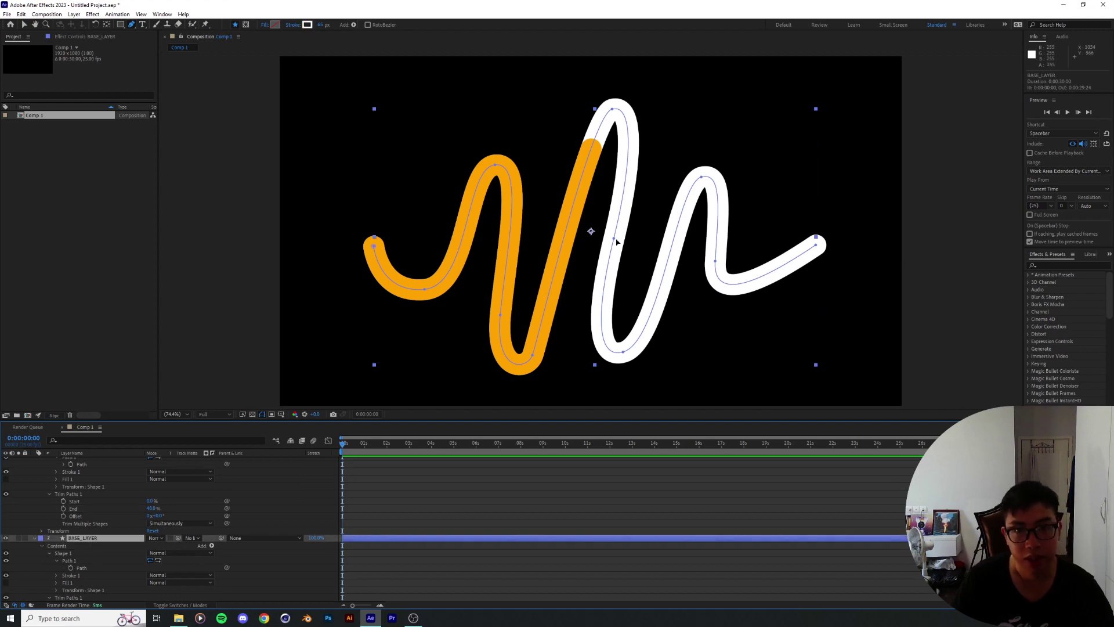
pyautogui.moveTo(615, 239)
pyautogui.mouseDown()
pyautogui.moveTo(660, 185)
pyautogui.moveTo(867, 168)
pyautogui.moveTo(638, 189)
pyautogui.mouseUp()
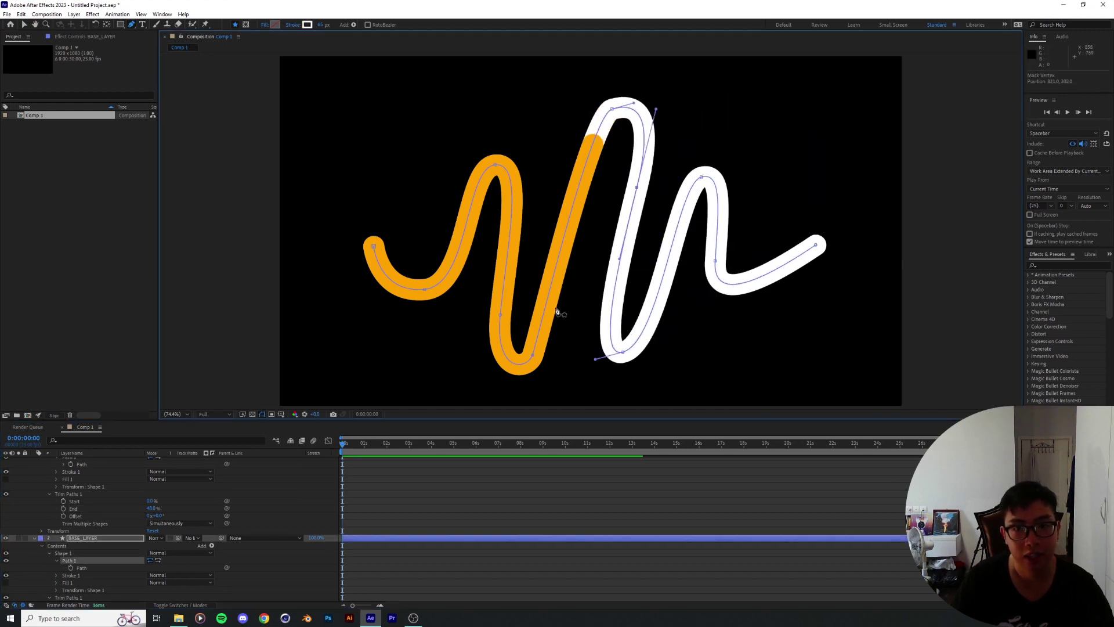
pyautogui.moveTo(532, 355)
pyautogui.mouseDown()
pyautogui.moveTo(554, 363)
pyautogui.moveTo(520, 355)
pyautogui.mouseUp()
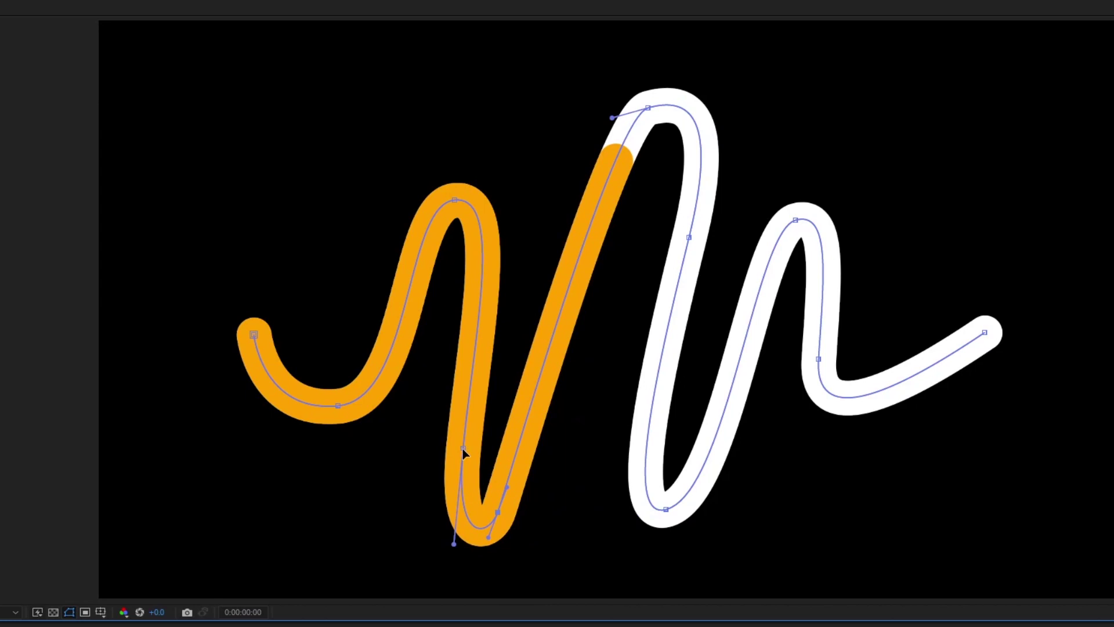
pyautogui.moveTo(463, 448)
pyautogui.mouseDown()
pyautogui.moveTo(439, 438)
pyautogui.moveTo(452, 438)
pyautogui.mouseUp()
pyautogui.moveTo(496, 510)
pyautogui.mouseDown()
pyautogui.moveTo(523, 506)
pyautogui.moveTo(565, 422)
pyautogui.moveTo(532, 429)
pyautogui.mouseUp()
pyautogui.moveTo(519, 534); pyautogui.dragTo(518, 546)
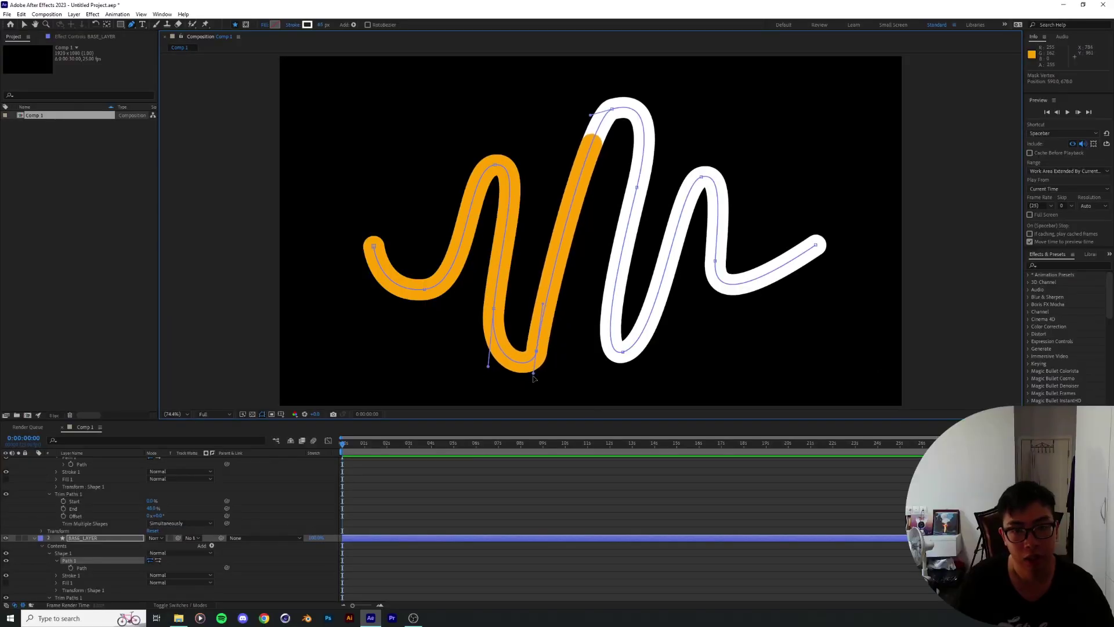
pyautogui.moveTo(534, 374); pyautogui.dragTo(529, 377)
# Step: Adjust BASE_LAYER's path points at the top of the middle peak and around the second trough
pyautogui.moveTo(611, 110)
pyautogui.mouseDown()
pyautogui.moveTo(604, 126)
pyautogui.moveTo(617, 82)
pyautogui.moveTo(627, 105)
pyautogui.mouseUp()
pyautogui.click(633, 184)
pyautogui.moveTo(633, 184); pyautogui.dragTo(631, 183)
pyautogui.moveTo(622, 351); pyautogui.dragTo(595, 351)
pyautogui.moveTo(661, 344); pyautogui.dragTo(664, 342)
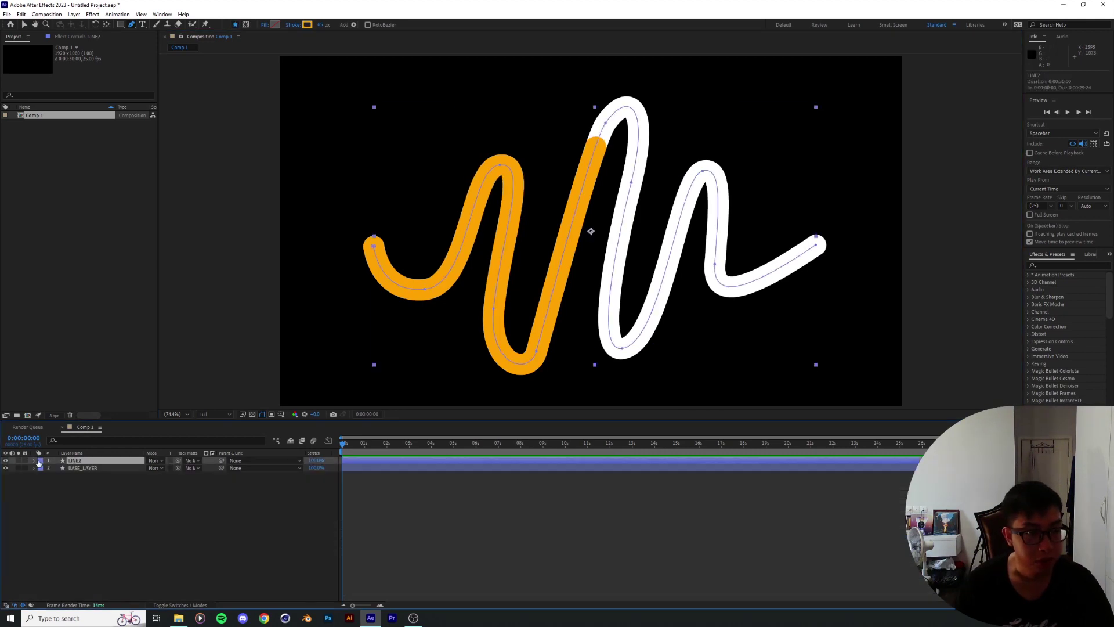
# Step: Return the End value of LINE2's Trim Paths to 100%
pyautogui.click(33, 460)
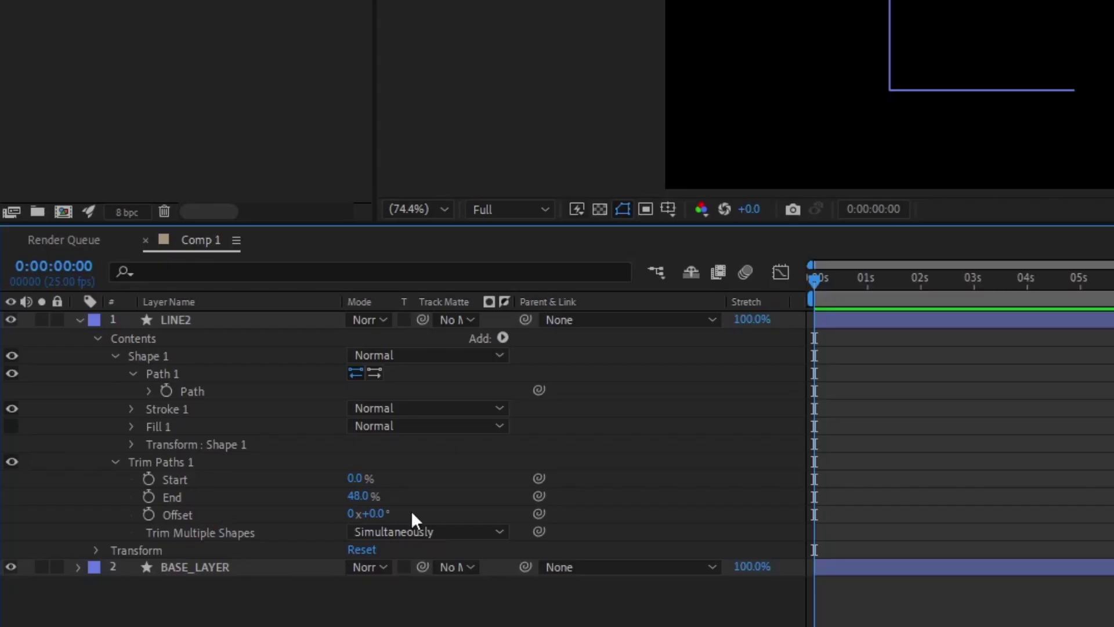
pyautogui.moveTo(156, 533)
pyautogui.mouseDown()
pyautogui.moveTo(132, 534)
pyautogui.moveTo(192, 530)
pyautogui.moveTo(163, 533)
pyautogui.mouseUp()
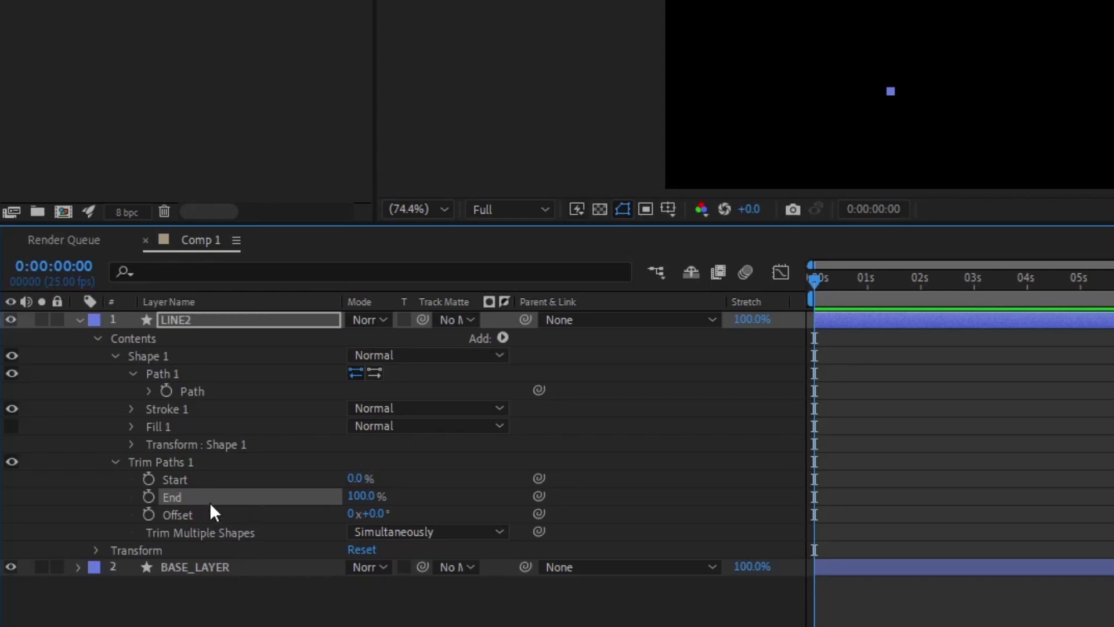
pyautogui.click(445, 459)
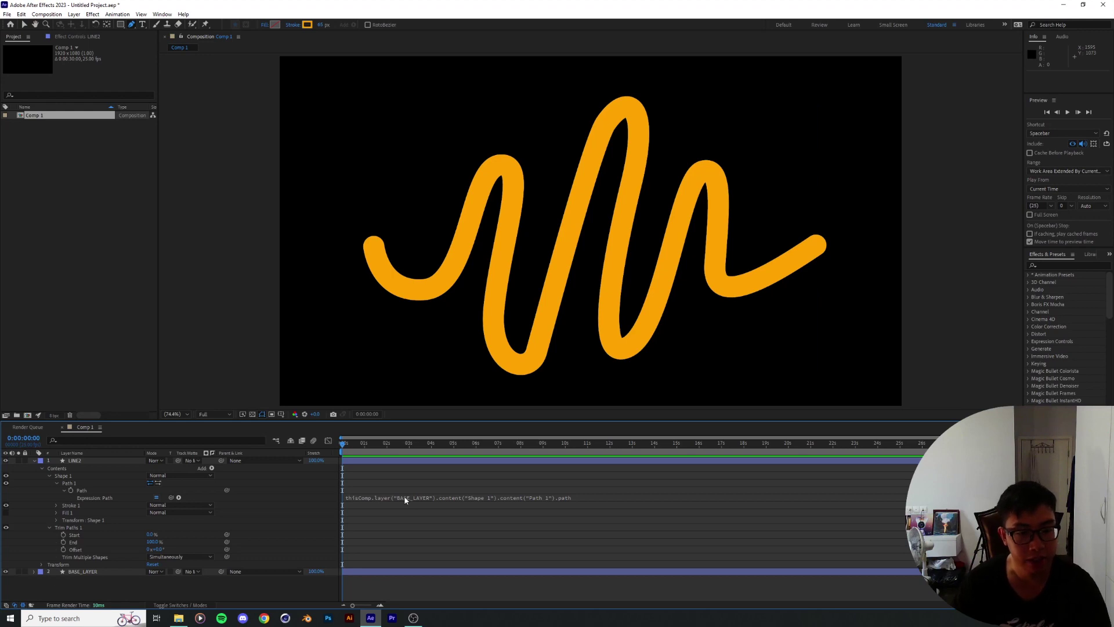
# Step: Delete the expression linking LINE2's Path property to BASE_LAYER
pyautogui.click(405, 500)
pyautogui.press('BackSpace')
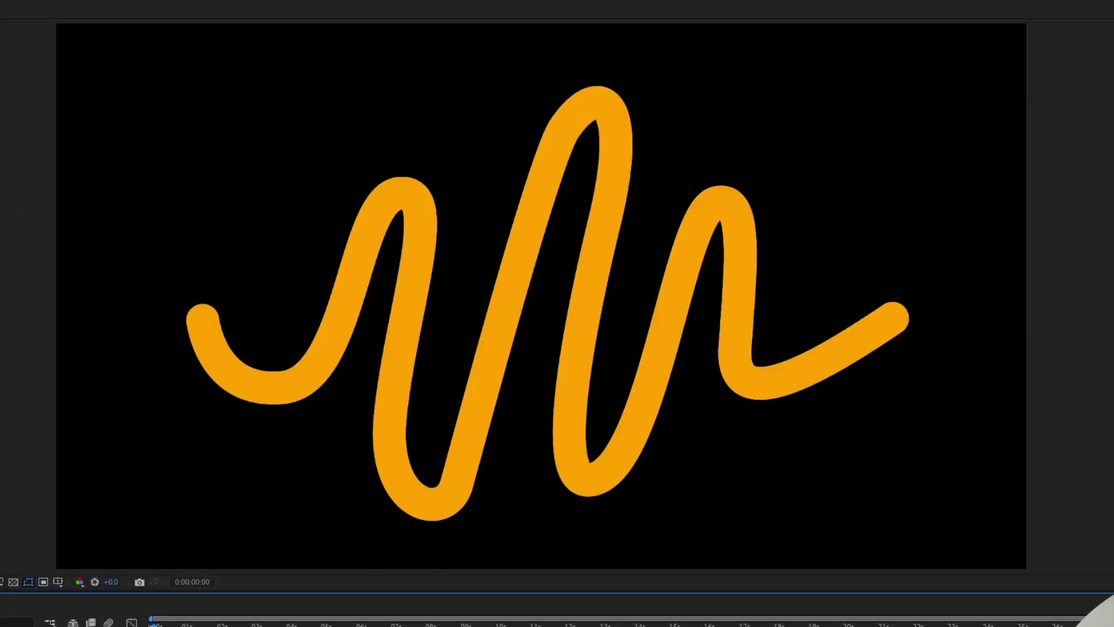
pyautogui.click(94, 479)
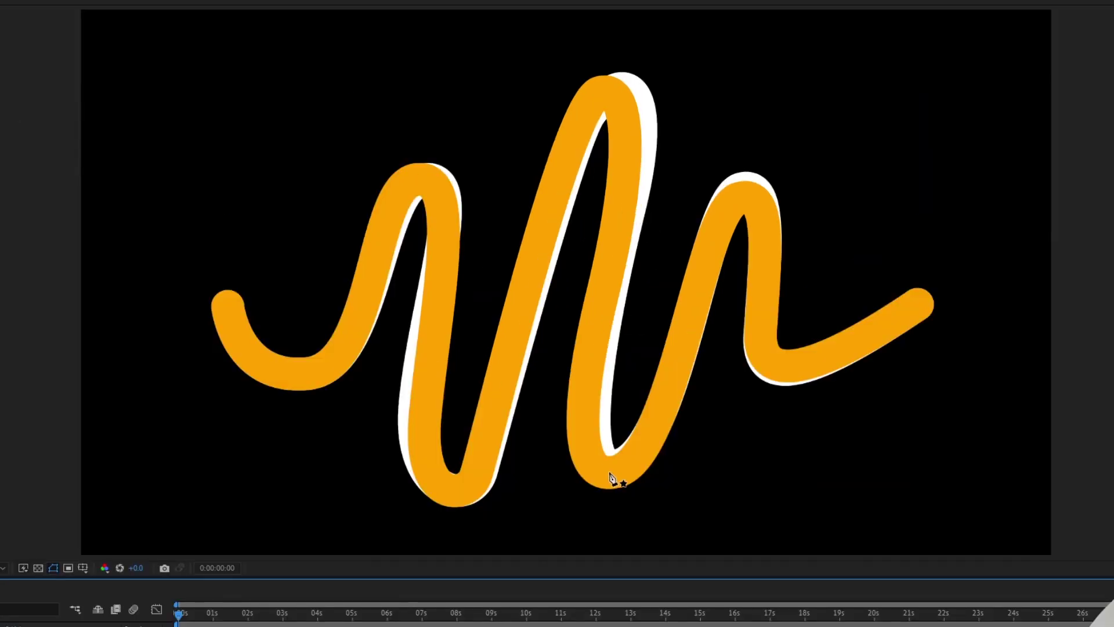
# Step: Pre-compose LINE2 into a new composition named GRADIENTS, moving all attributes into it
pyautogui.press('v')
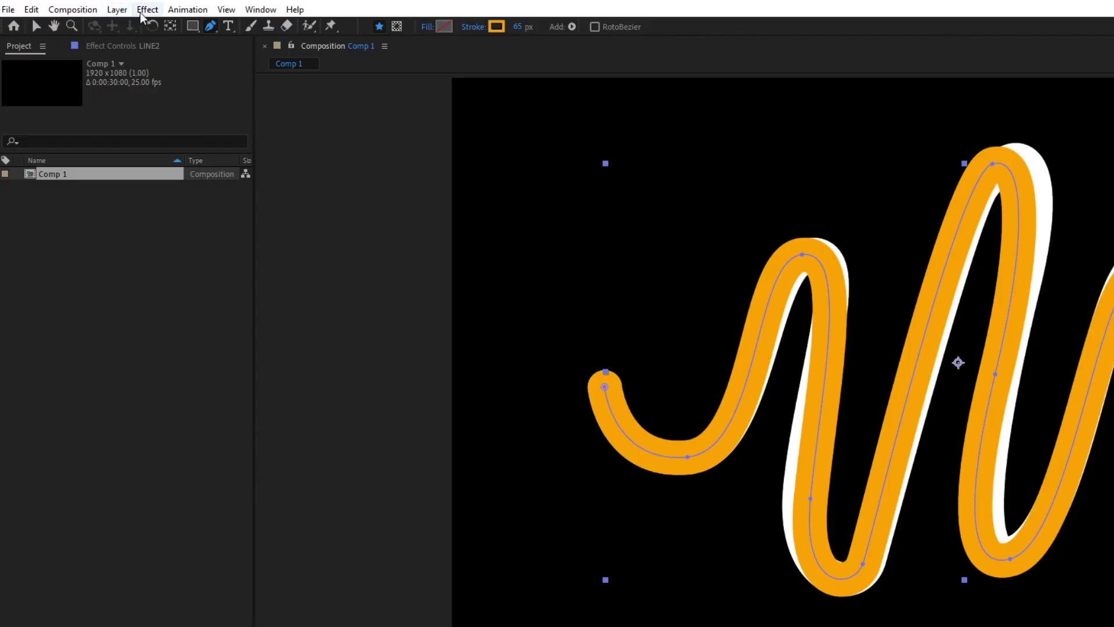
pyautogui.click(74, 14)
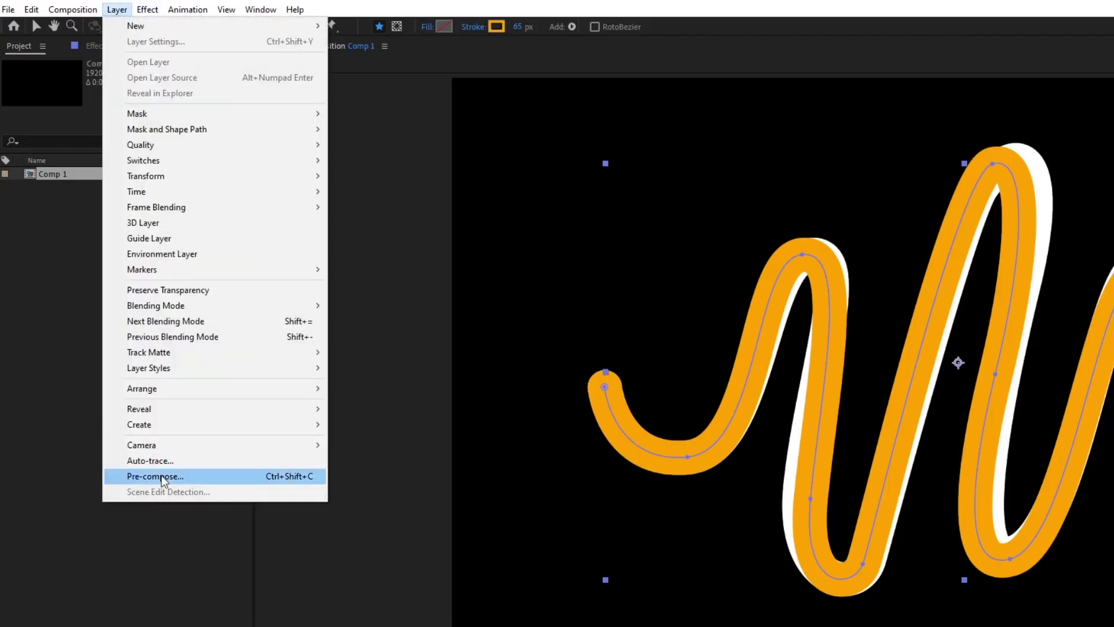
pyautogui.click(156, 476)
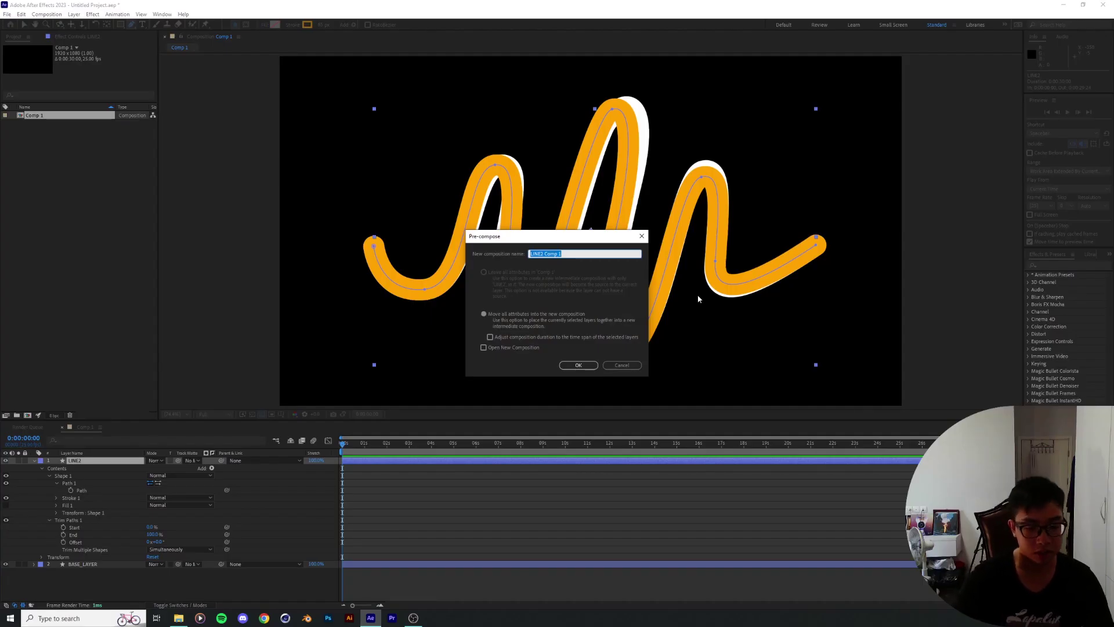
pyautogui.write('GRADIENTS')
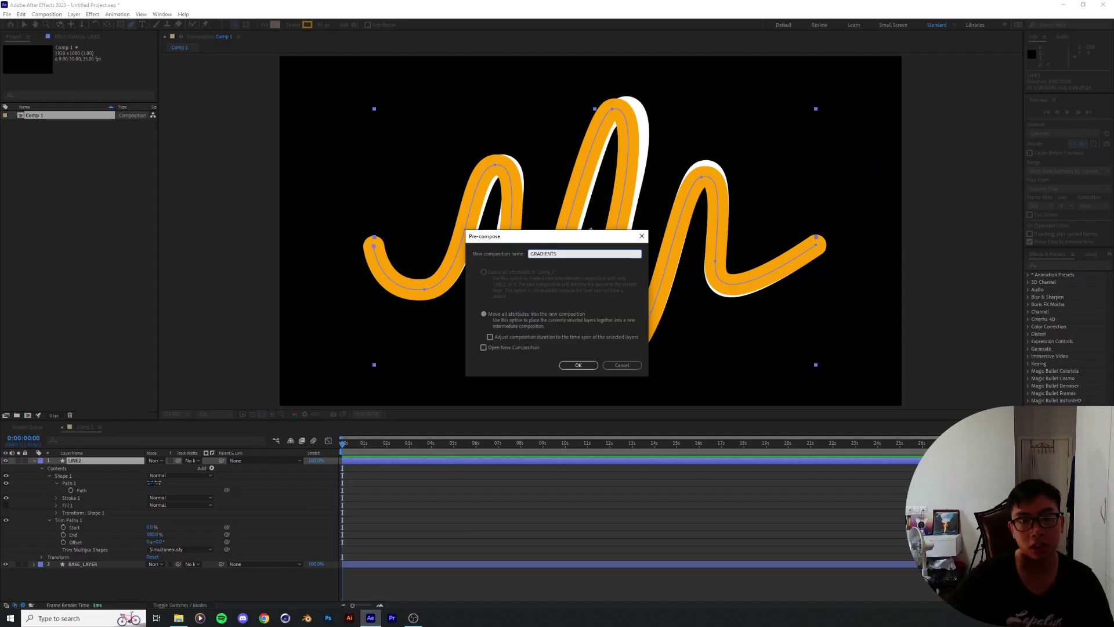
pyautogui.press('Return')
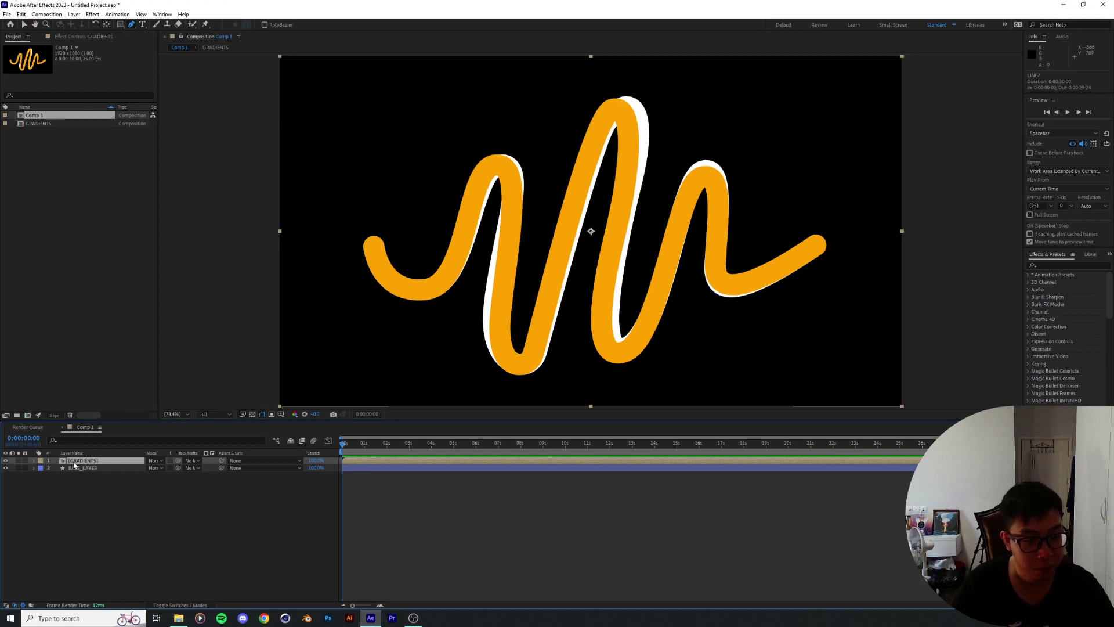
# Step: Open the GRADIENTS composition and dock its timeline side by side with the Comp 1 timeline
pyautogui.doubleClick(82, 461)
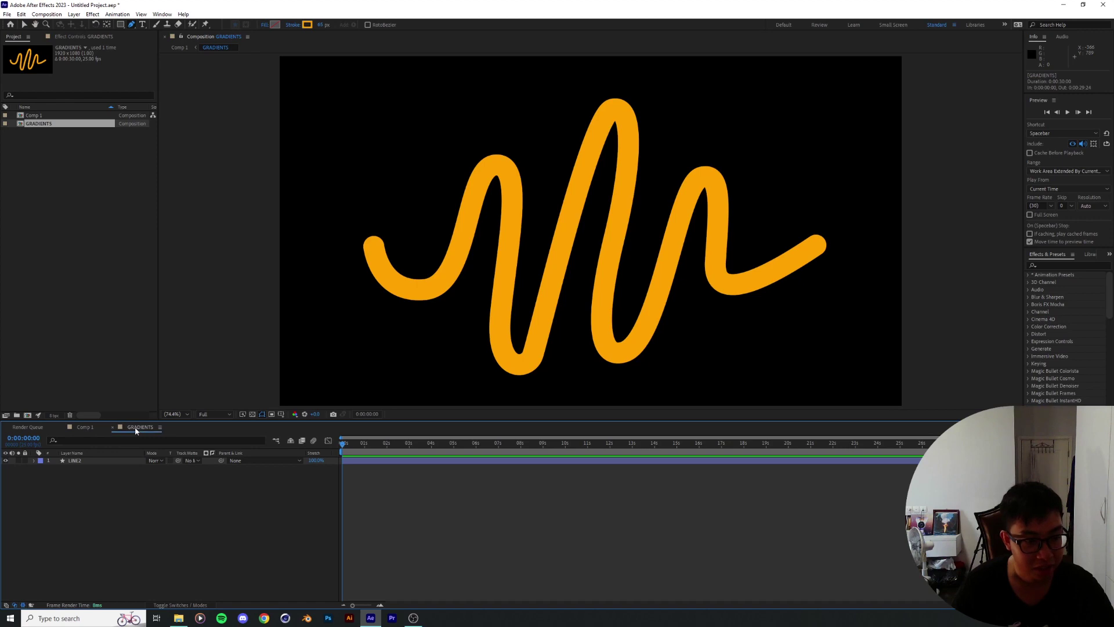
pyautogui.moveTo(134, 428); pyautogui.dragTo(1096, 516)
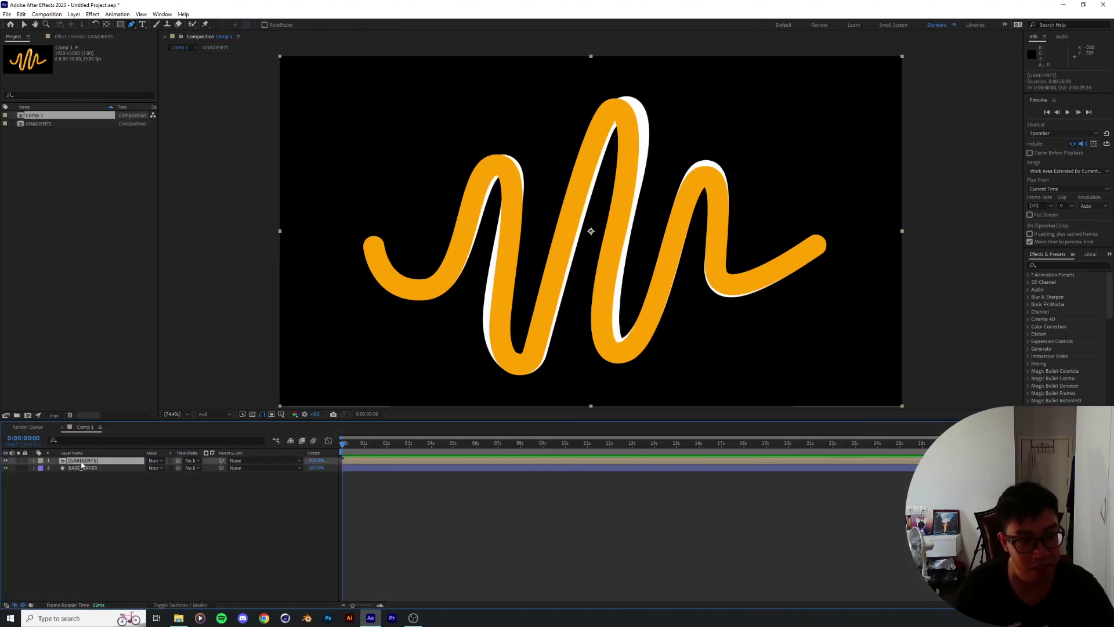
pyautogui.doubleClick(82, 462)
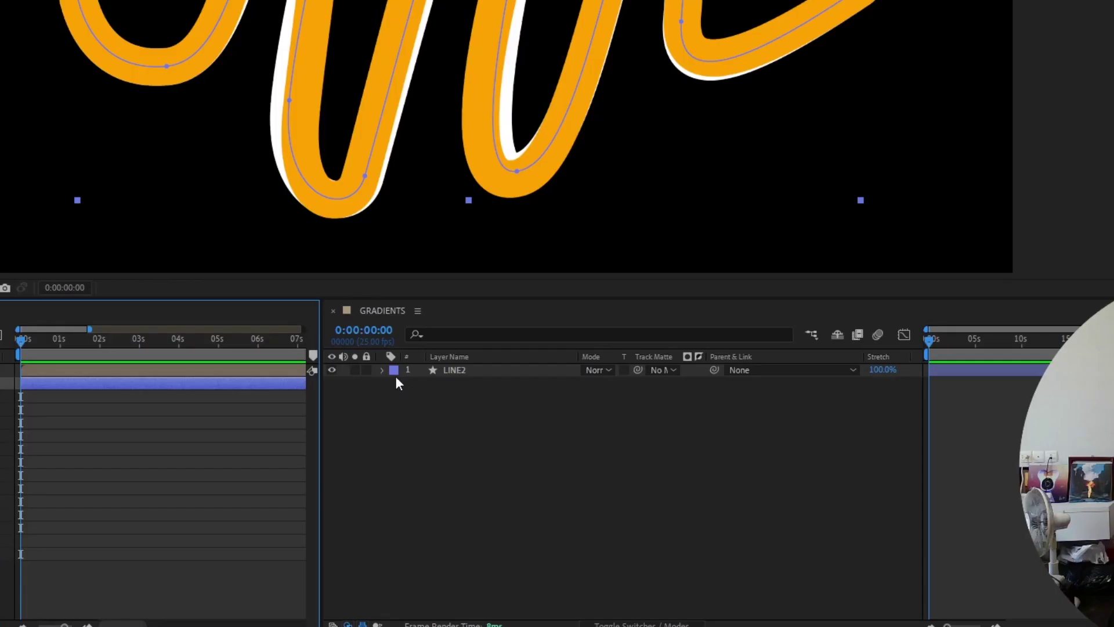
# Step: Link the Path property of LINE2 in GRADIENTS to BASE_LAYER's Path property in Comp 1
pyautogui.click(383, 368)
pyautogui.click(397, 381)
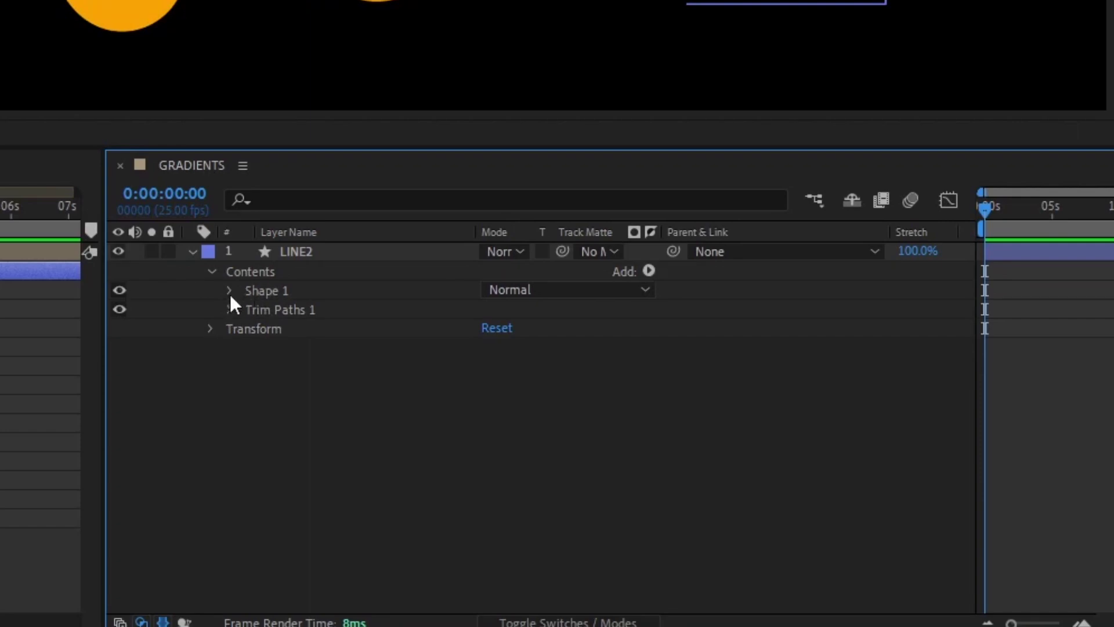
pyautogui.click(230, 292)
pyautogui.click(248, 309)
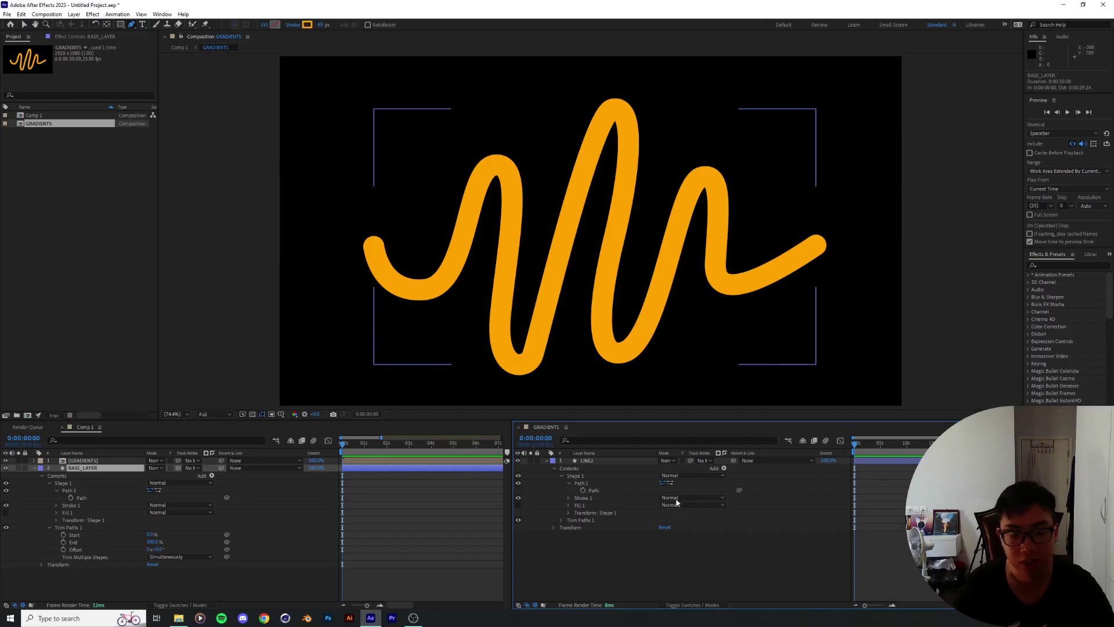
pyautogui.click(615, 491)
pyautogui.click(777, 517)
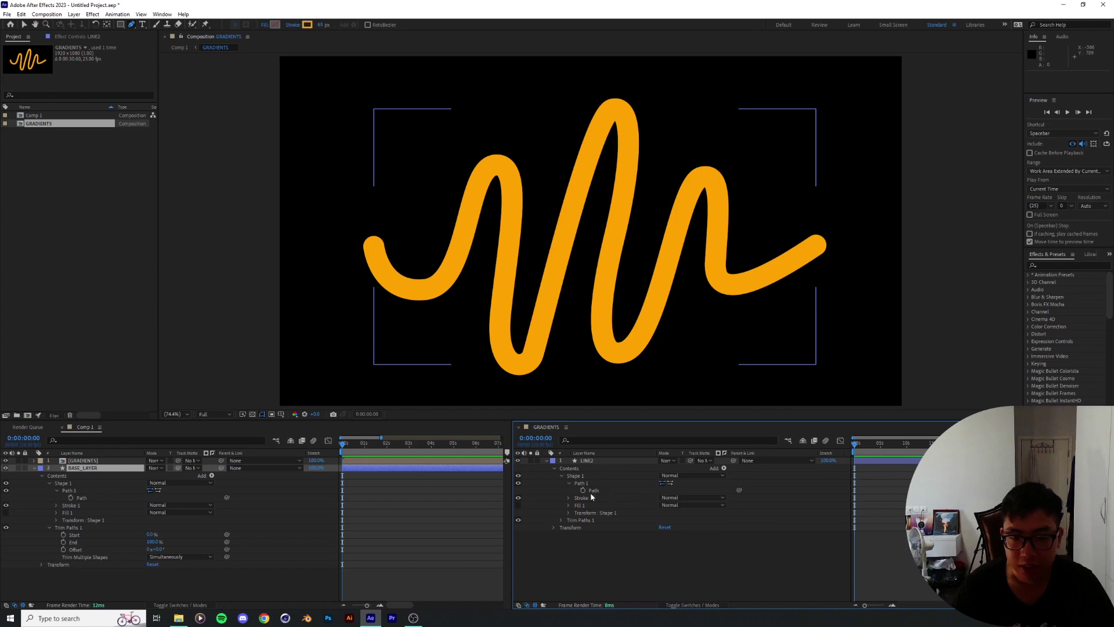
pyautogui.click(613, 491)
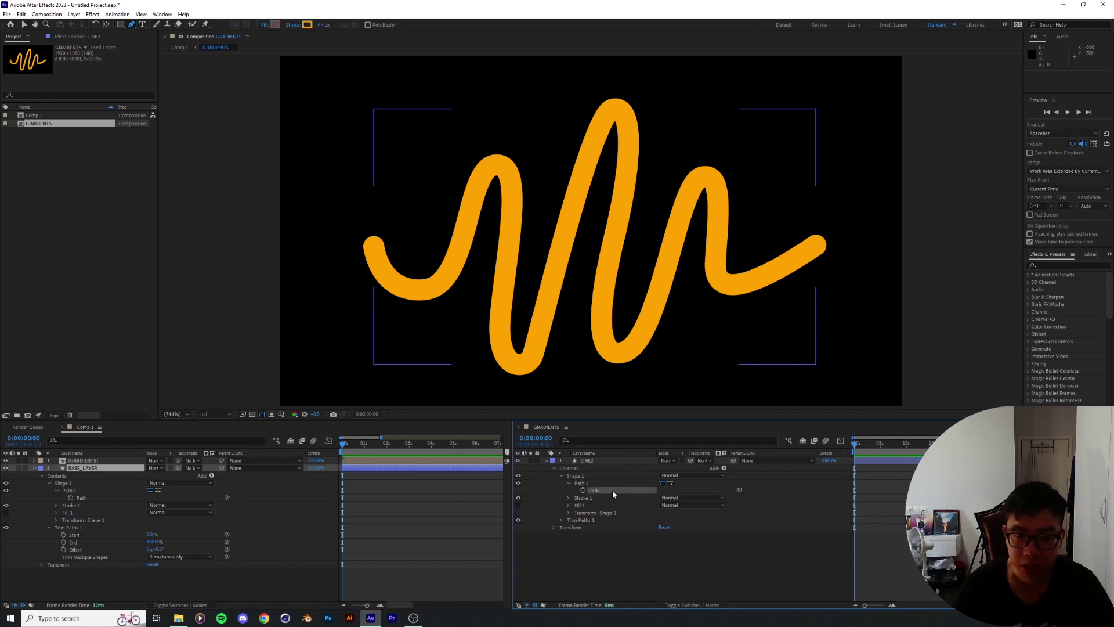
pyautogui.click(767, 496)
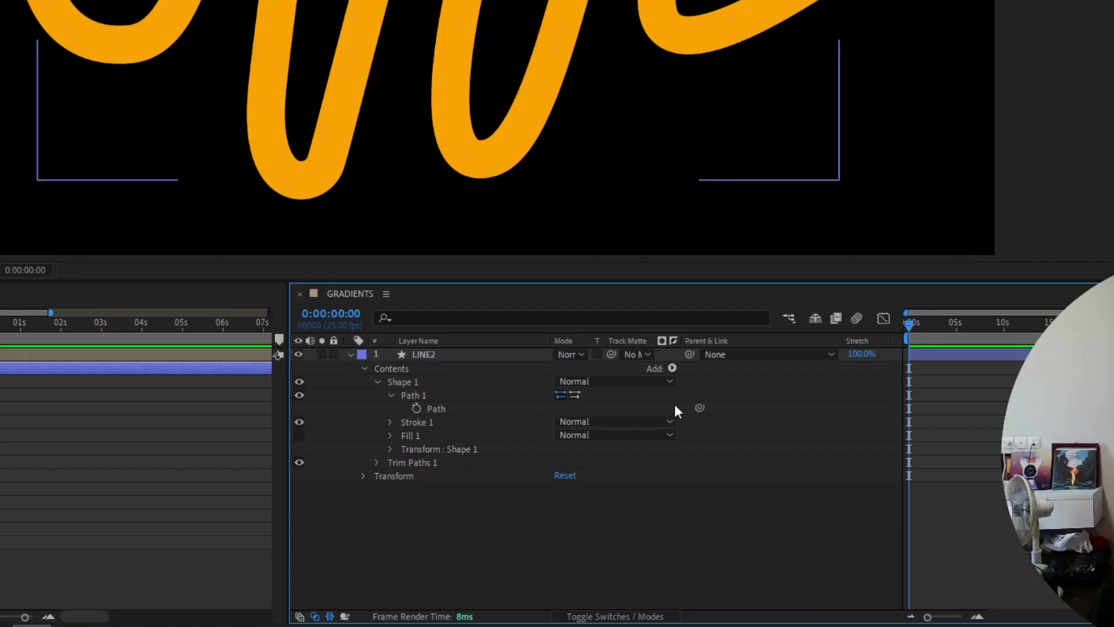
pyautogui.moveTo(699, 408); pyautogui.dragTo(0, 427)
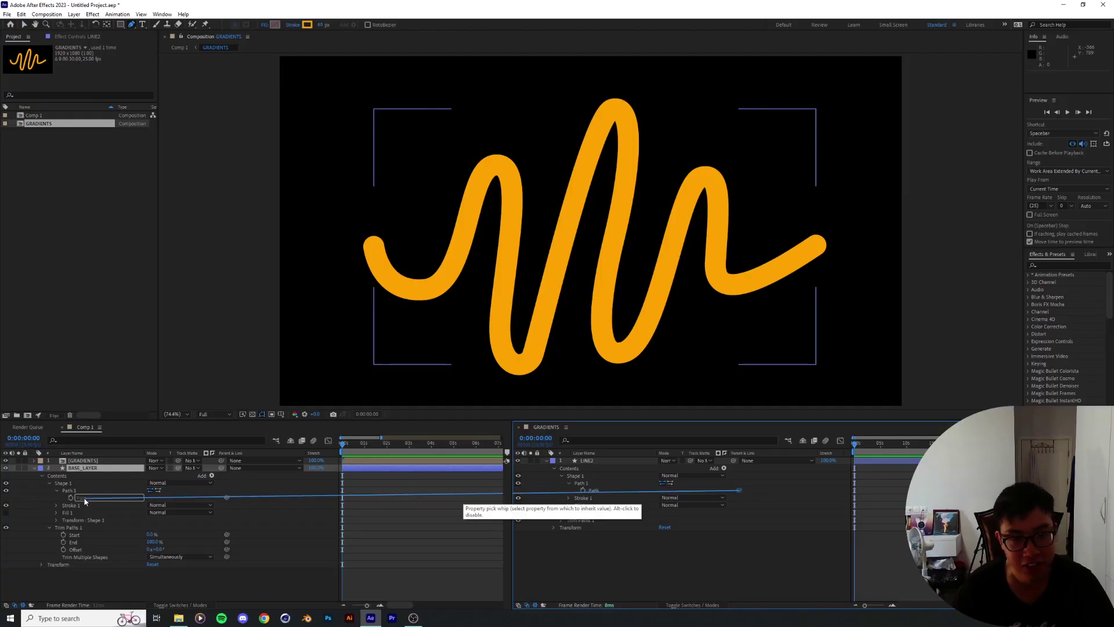
pyautogui.moveTo(84, 500); pyautogui.dragTo(85, 497)
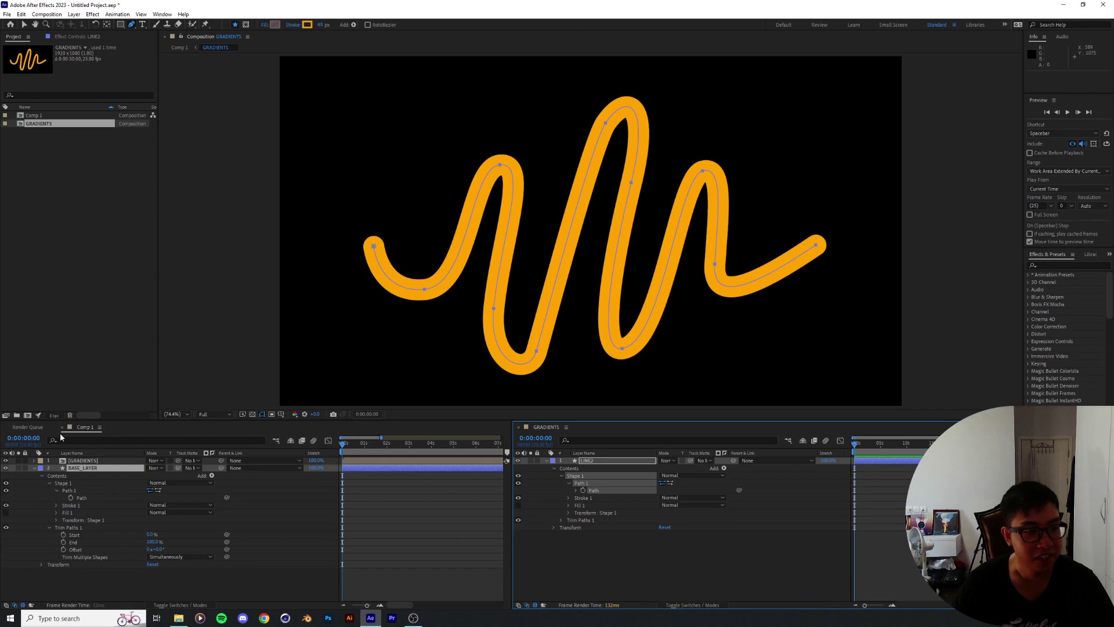
pyautogui.click(634, 503)
# Step: Reshape BASE_LAYER's path in Comp 1 by moving several points around the tall middle wave and the last peak
pyautogui.click(81, 469)
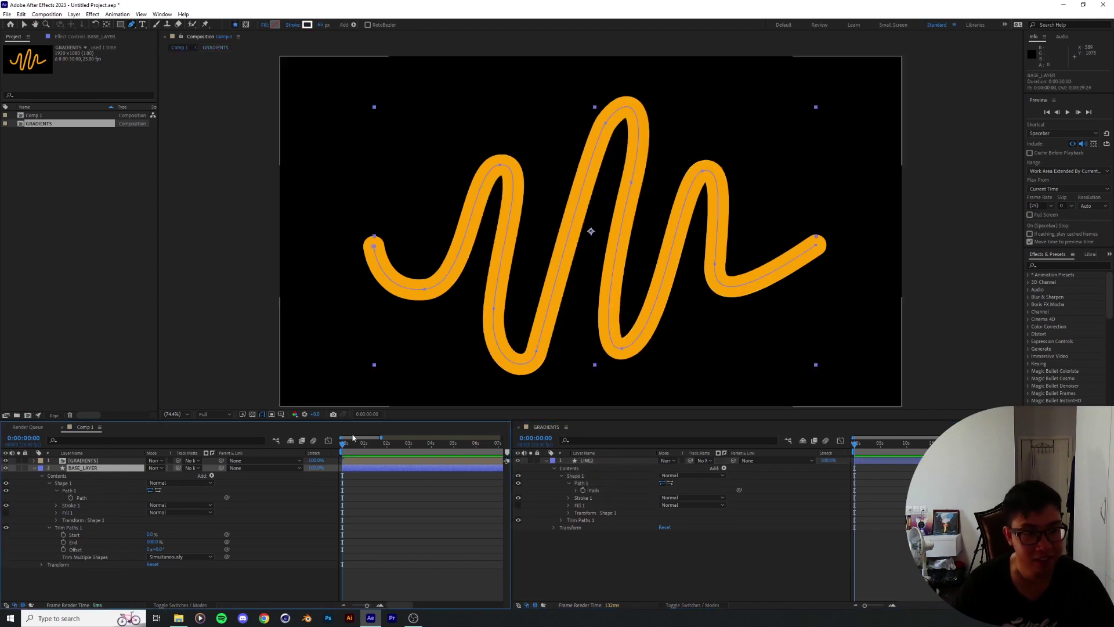
pyautogui.moveTo(495, 309); pyautogui.dragTo(525, 293)
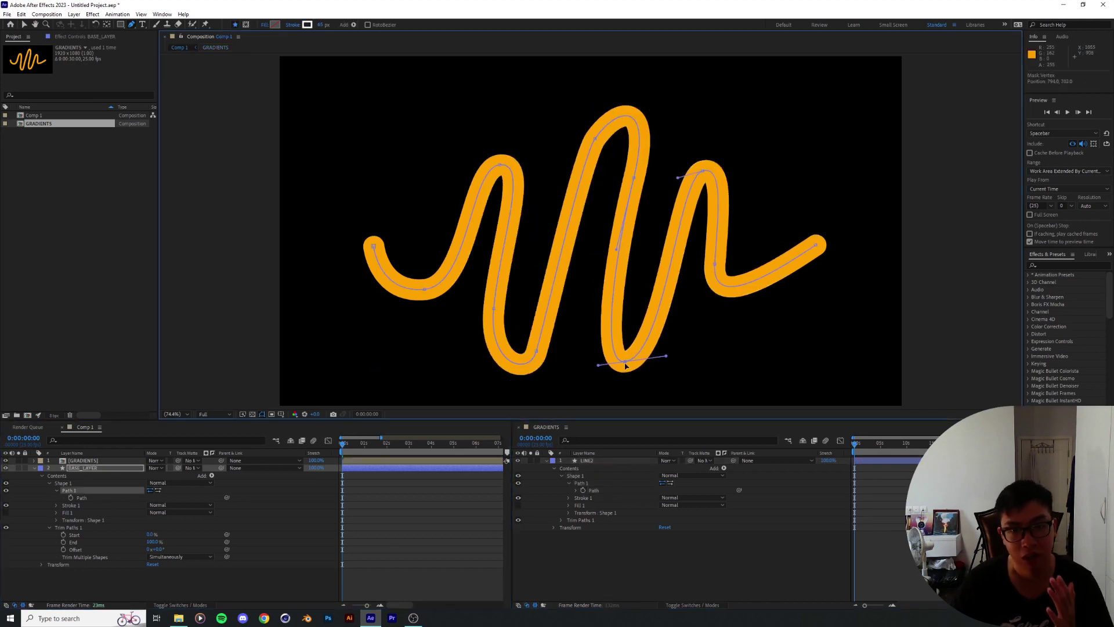
pyautogui.moveTo(626, 361); pyautogui.dragTo(624, 346)
pyautogui.moveTo(703, 170)
pyautogui.mouseDown()
pyautogui.moveTo(728, 150)
pyautogui.moveTo(705, 163)
pyautogui.mouseUp()
pyautogui.moveTo(634, 178); pyautogui.dragTo(633, 172)
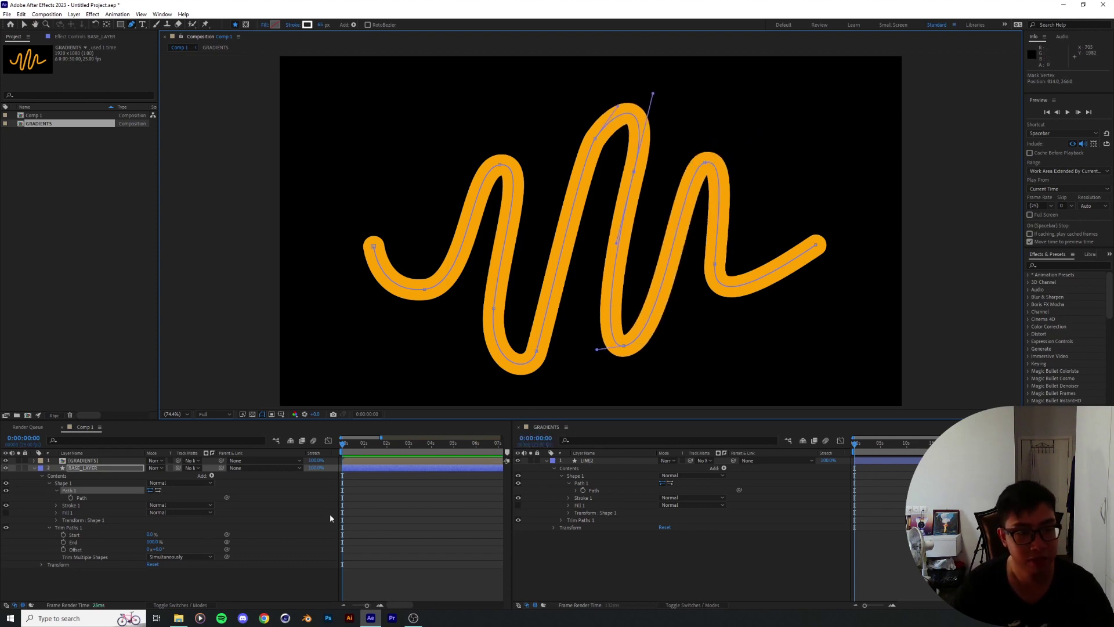
# Step: Trim LINE2 in GRADIENTS to a middle segment by setting Trim Paths 1 End to 47% and raising its Start
pyautogui.click(586, 460)
pyautogui.click(561, 520)
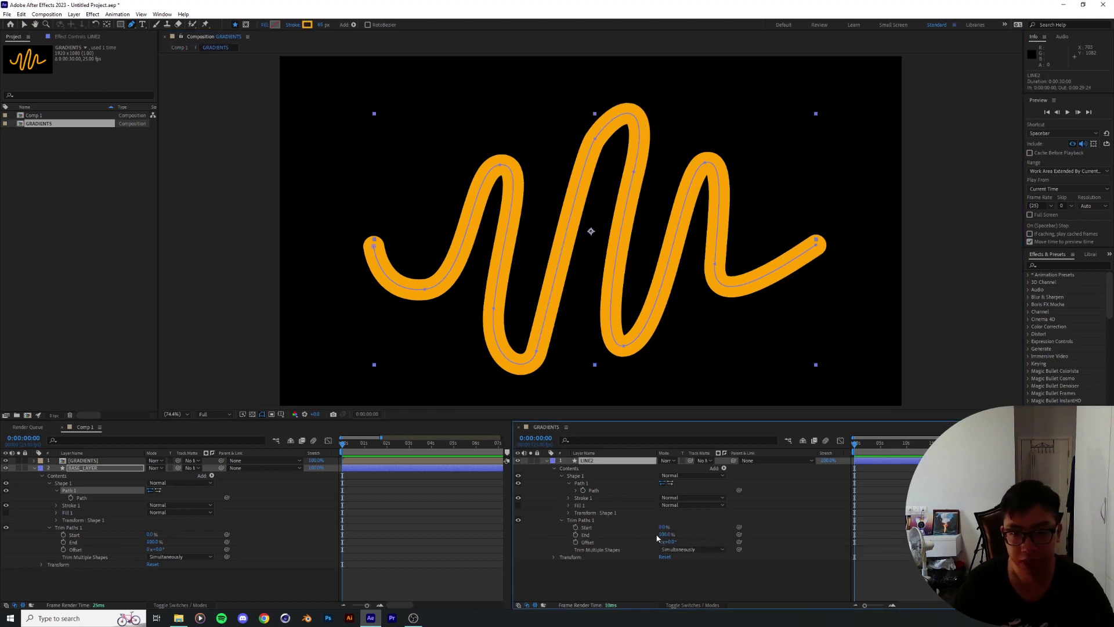
pyautogui.moveTo(661, 535); pyautogui.dragTo(638, 535)
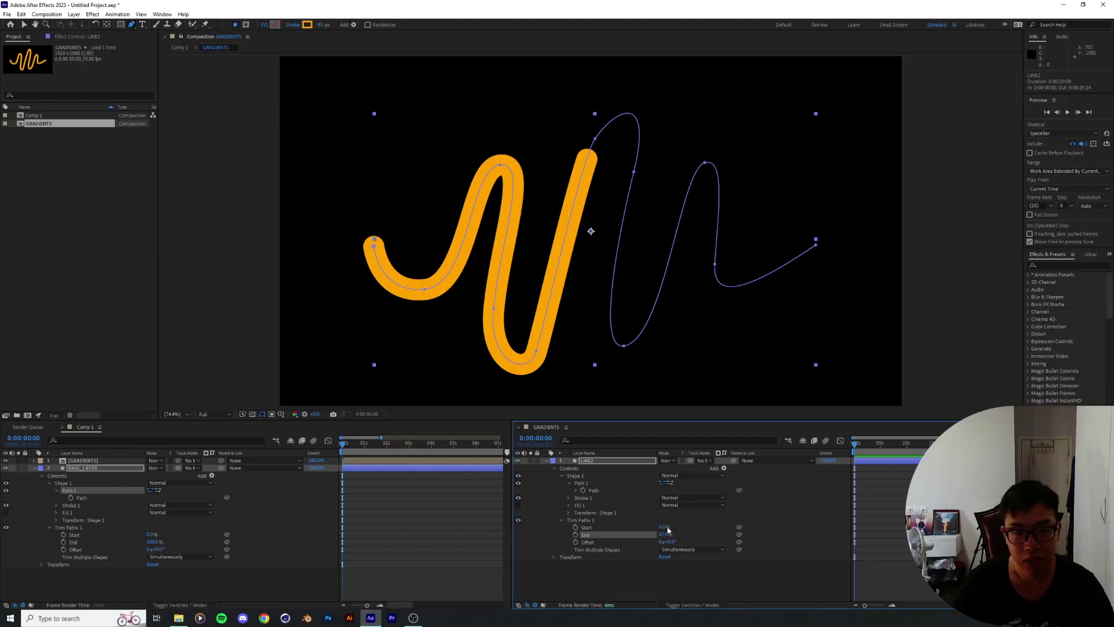
pyautogui.moveTo(602, 490); pyautogui.dragTo(610, 492)
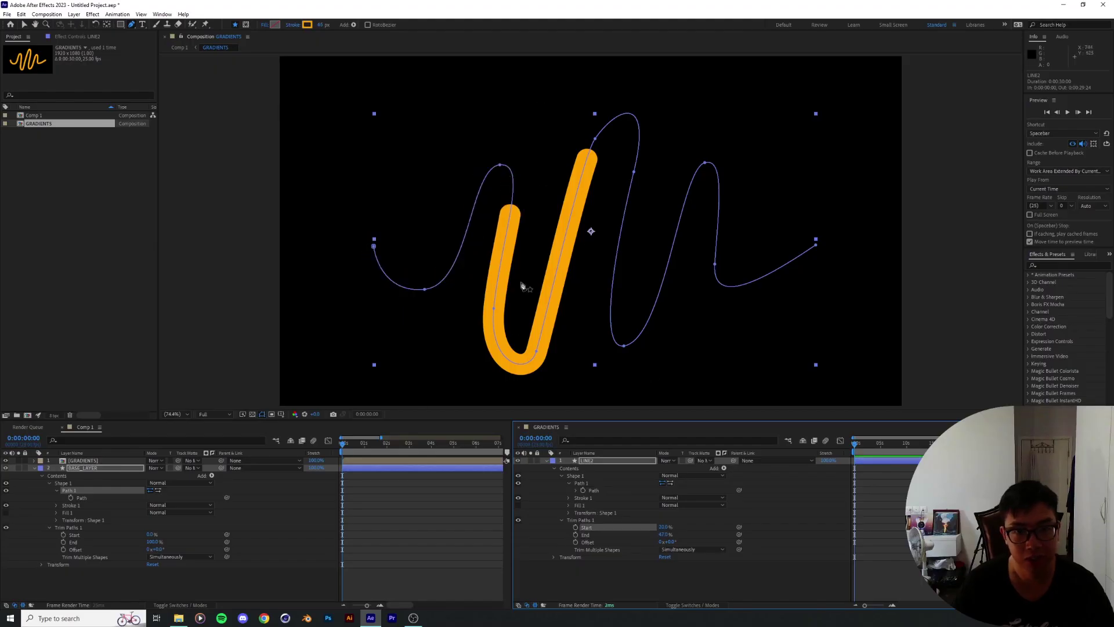
# Step: Move the path point on the rising side of BASE_LAYER's tallest wave down and inward
pyautogui.click(104, 469)
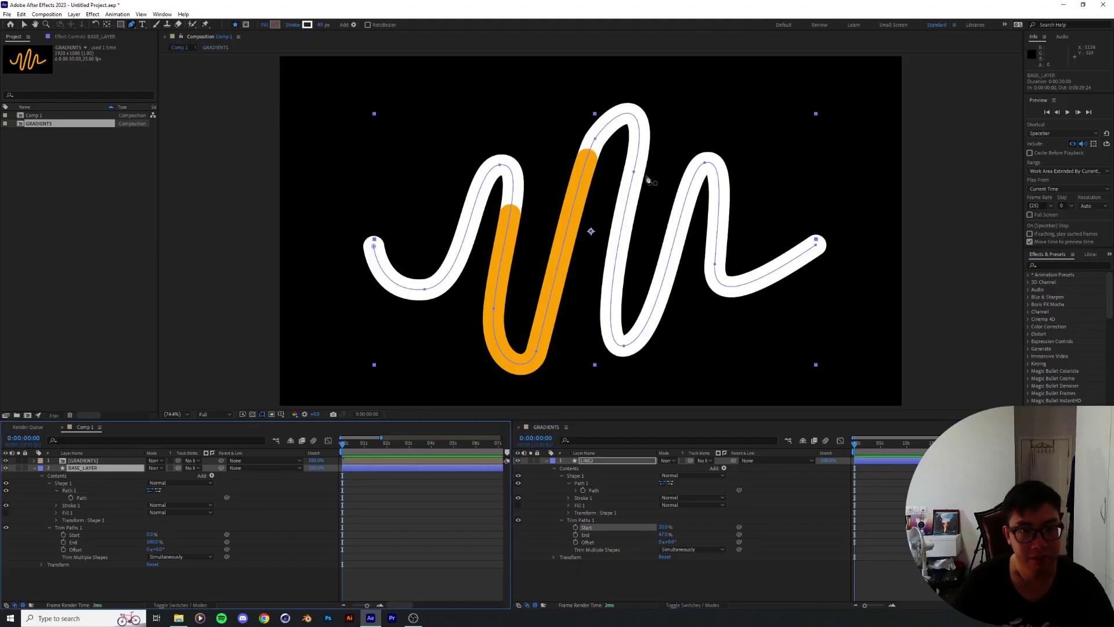
pyautogui.moveTo(595, 139)
pyautogui.mouseDown()
pyautogui.moveTo(564, 99)
pyautogui.moveTo(584, 181)
pyautogui.moveTo(513, 279)
pyautogui.moveTo(398, 216)
pyautogui.moveTo(532, 228)
pyautogui.moveTo(569, 186)
pyautogui.mouseUp()
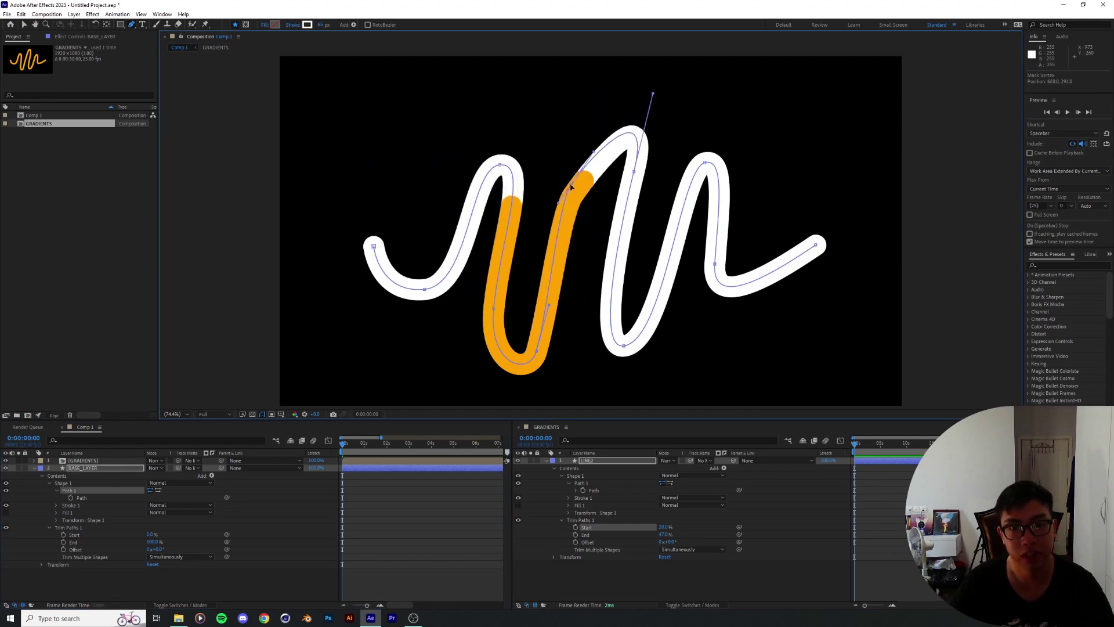
# Step: Set LINE2's Trim Paths 1 Start to 0% and End to 88% in GRADIENTS
pyautogui.moveTo(664, 534)
pyautogui.mouseDown()
pyautogui.moveTo(632, 535)
pyautogui.moveTo(664, 534)
pyautogui.mouseUp()
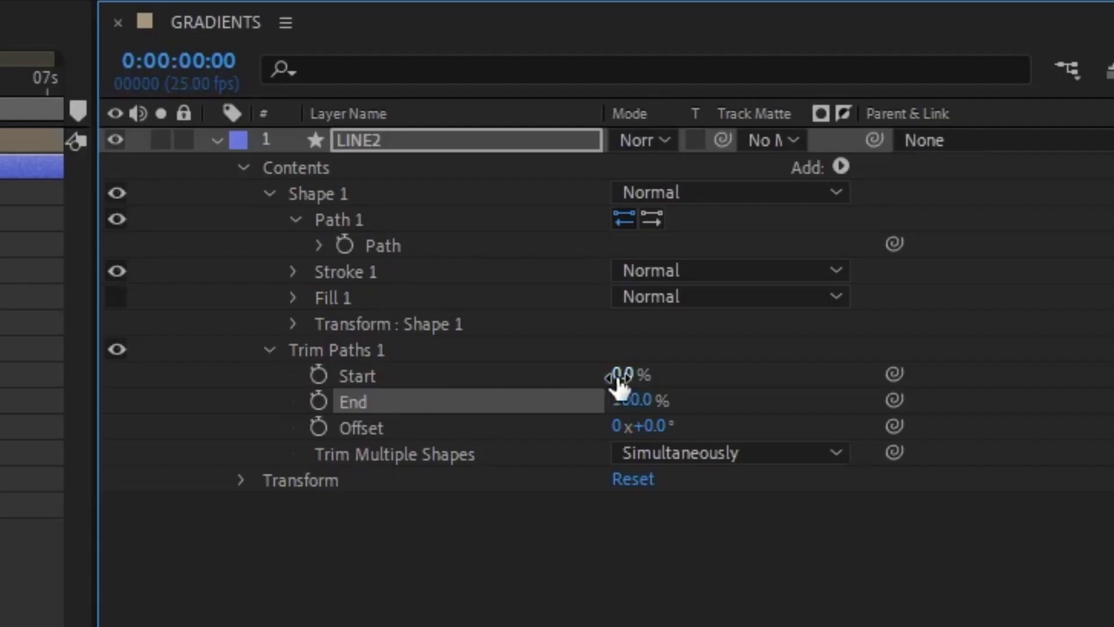
pyautogui.click(596, 528)
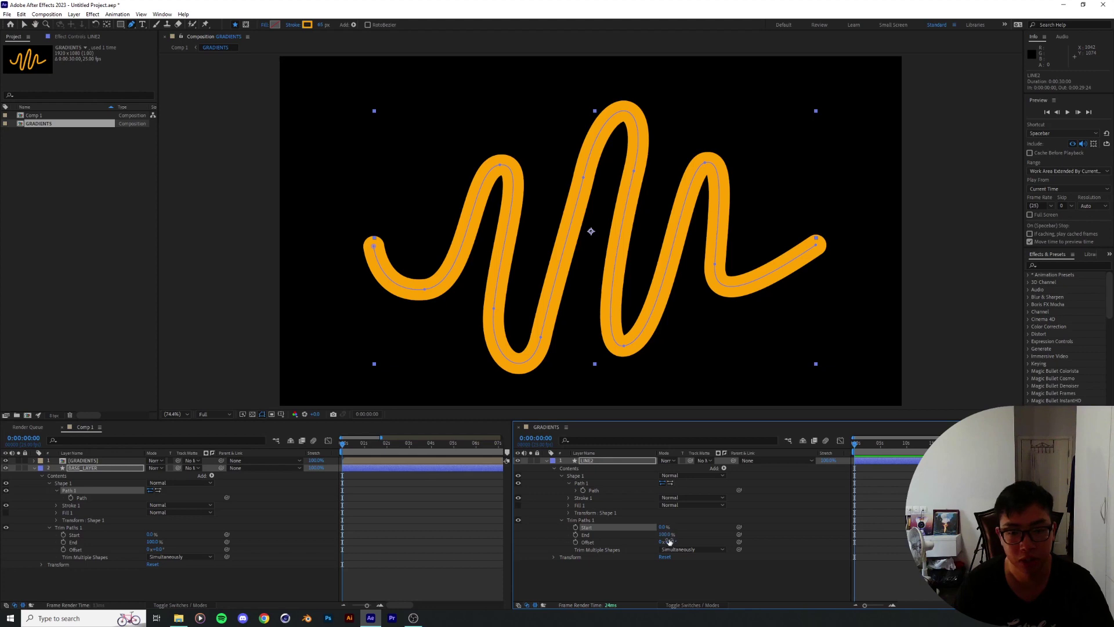
pyautogui.moveTo(663, 534)
pyautogui.mouseDown()
pyautogui.moveTo(654, 535)
pyautogui.moveTo(667, 535)
pyautogui.mouseUp()
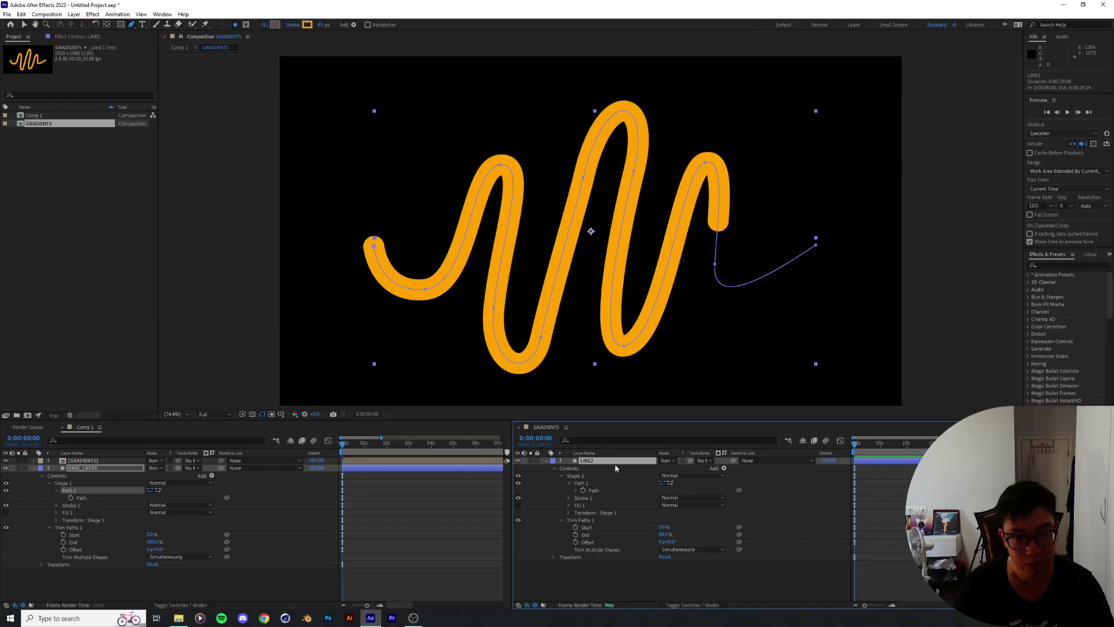
# Step: Add a second Trim Paths to LINE2 and expand its properties
pyautogui.click(724, 467)
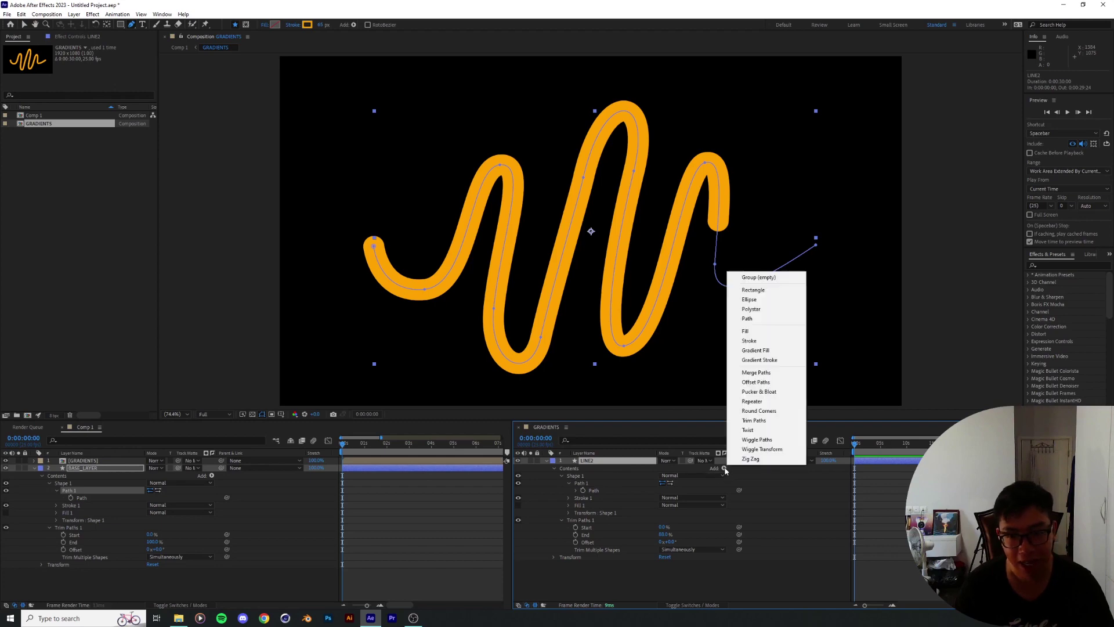
pyautogui.click(754, 216)
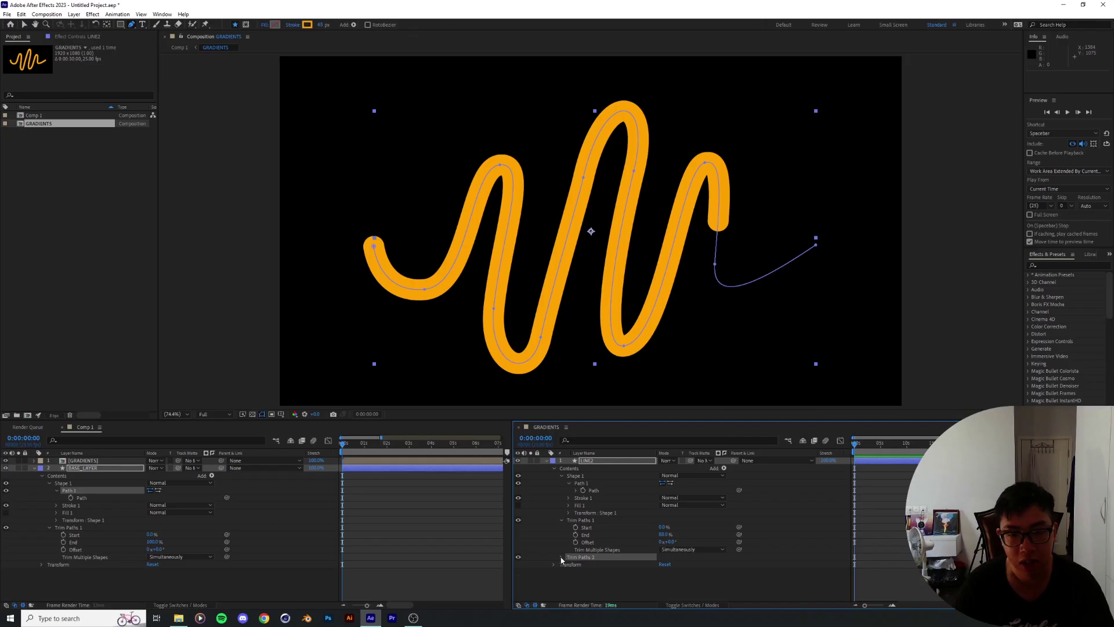
pyautogui.click(561, 557)
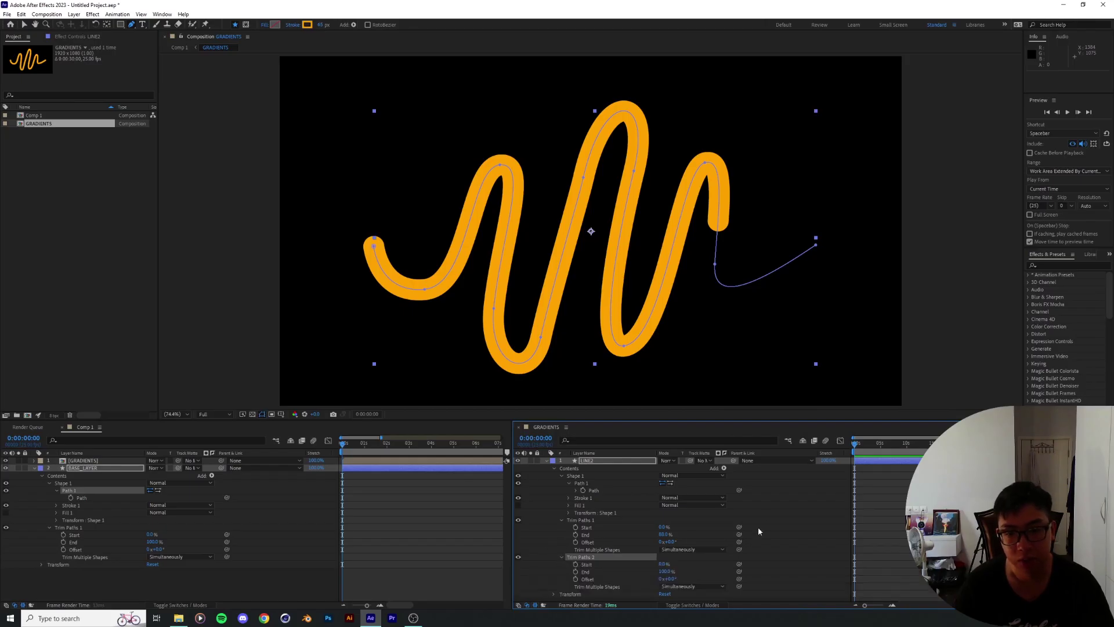
# Step: Link both Trim Paths Start values and the Trim Paths 2 End of LINE2 to BASE_LAYER's matching trim properties in Comp 1
pyautogui.click(626, 570)
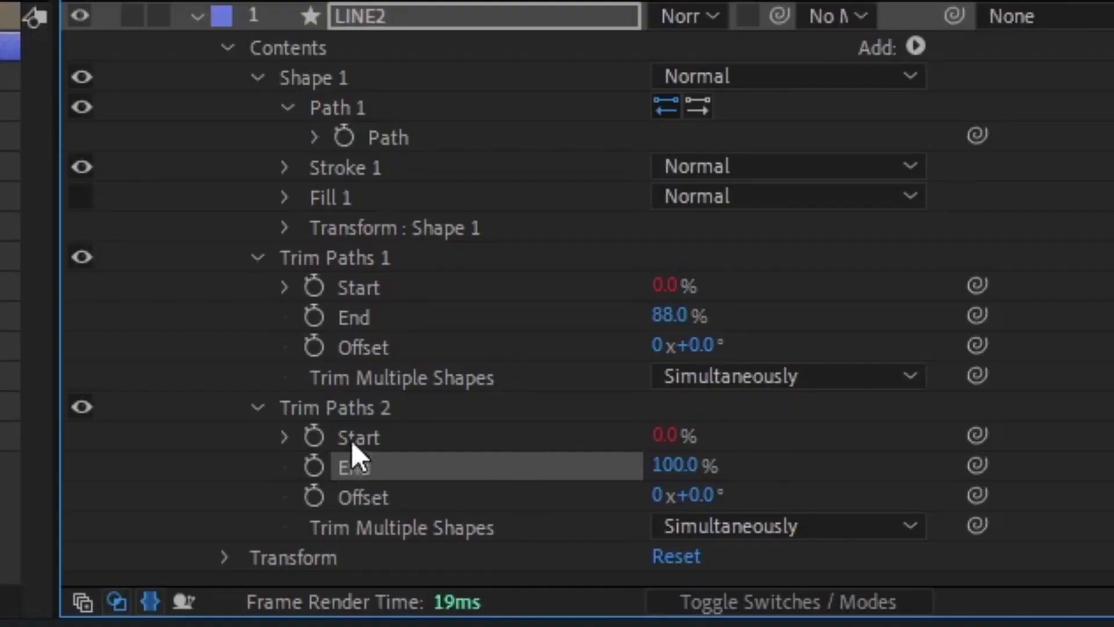
pyautogui.click(308, 408)
pyautogui.click(351, 467)
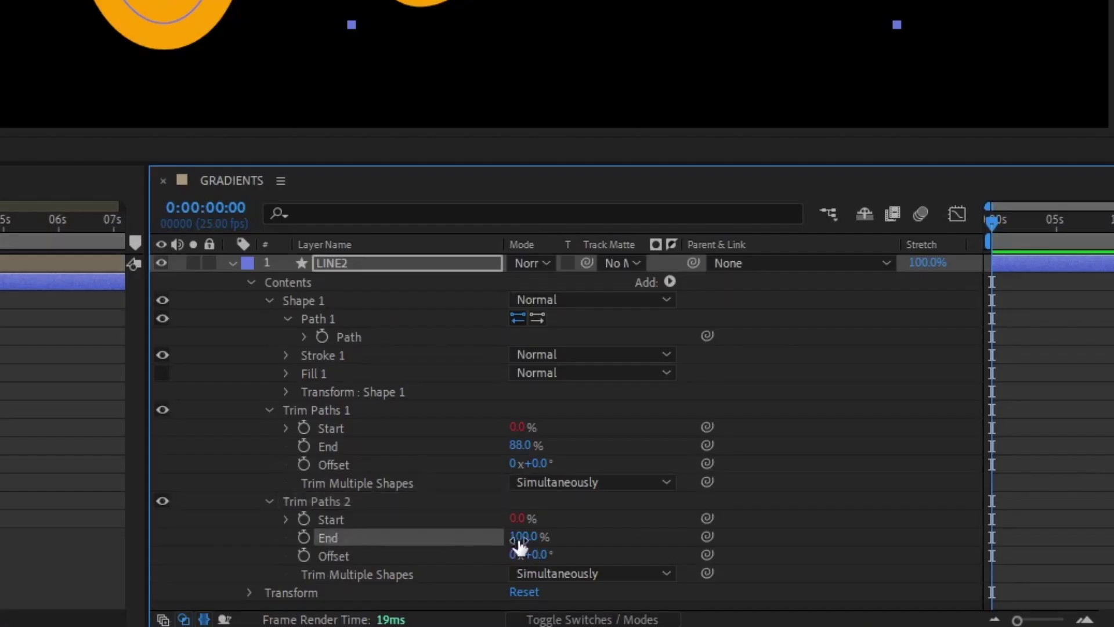
pyautogui.moveTo(714, 540); pyautogui.dragTo(105, 534)
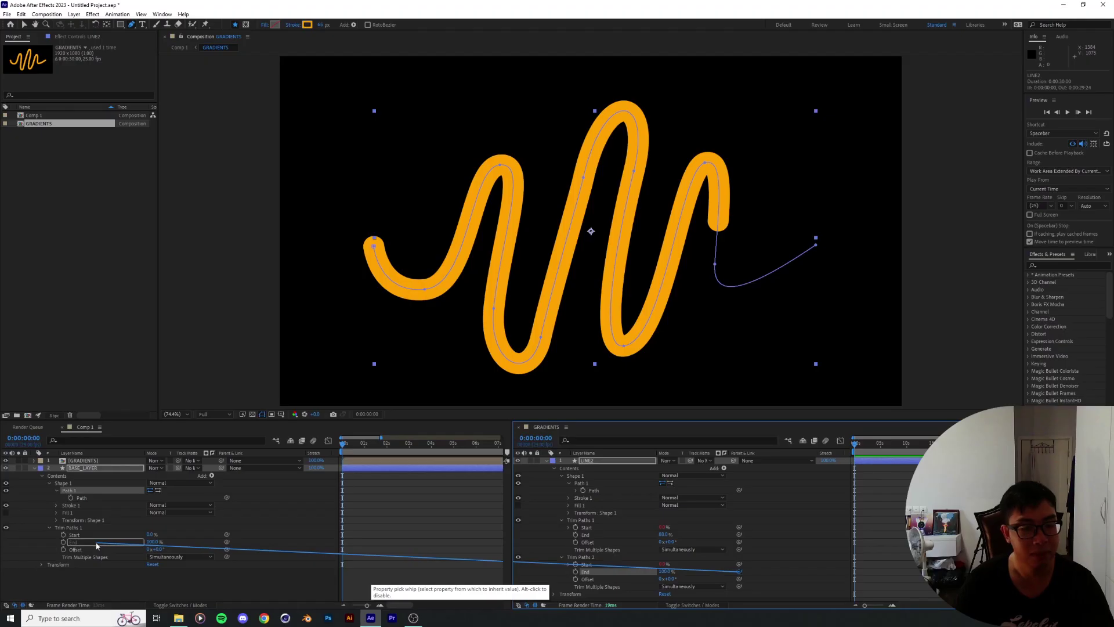
pyautogui.click(257, 543)
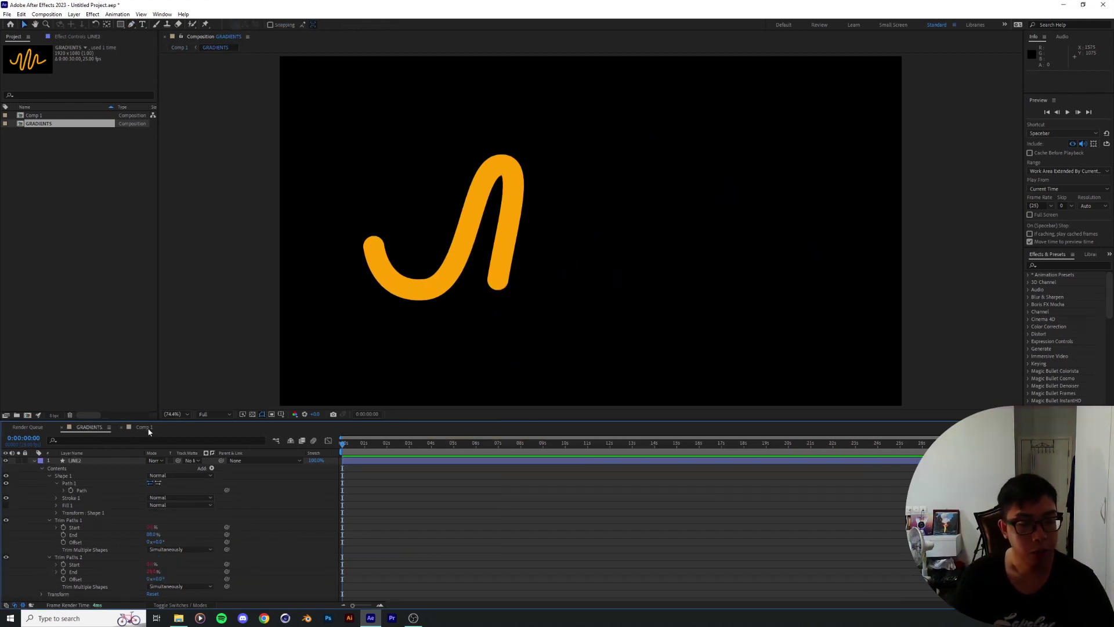
# Step: Set BASE_LAYER's Trim Paths End to 100% in Comp 1 and collapse LINE2's properties in GRADIENTS
pyautogui.click(145, 427)
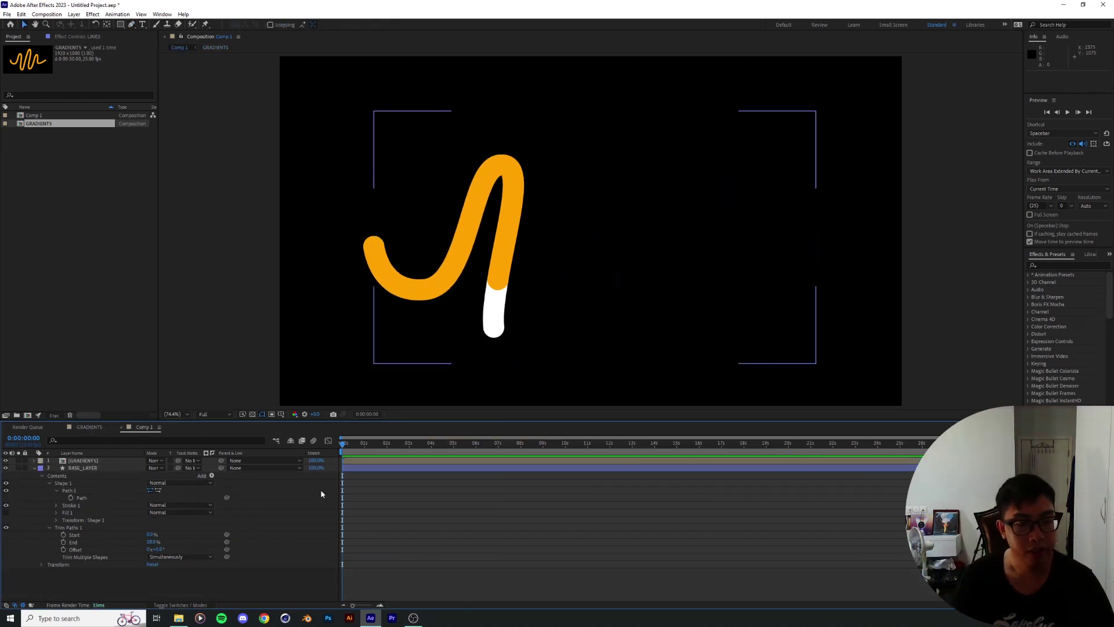
pyautogui.moveTo(150, 543); pyautogui.dragTo(354, 530)
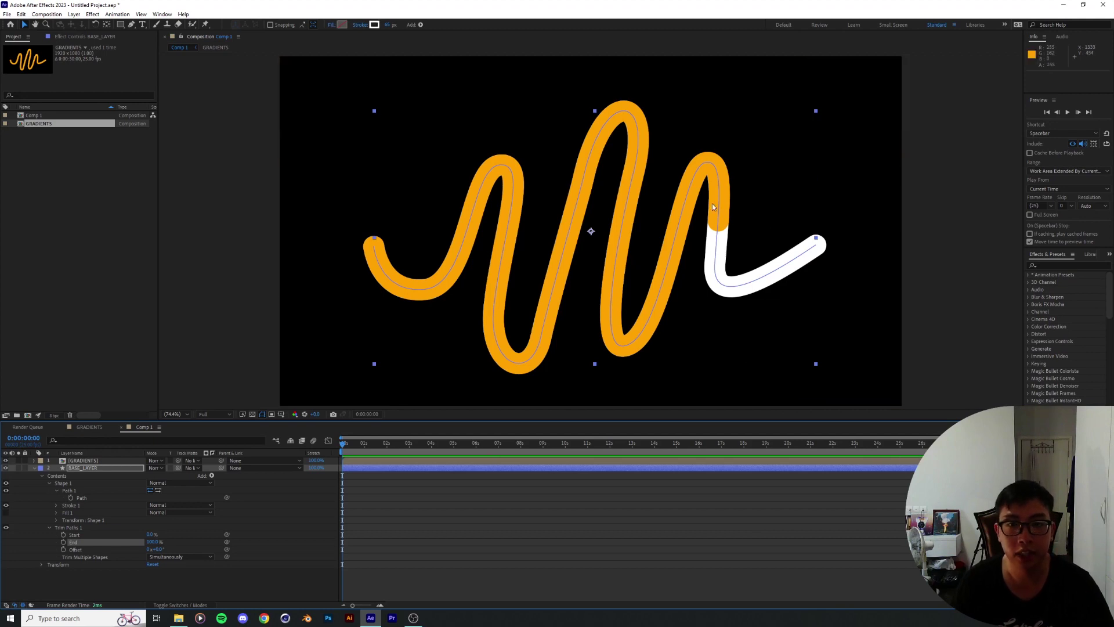
pyautogui.click(89, 427)
pyautogui.click(35, 461)
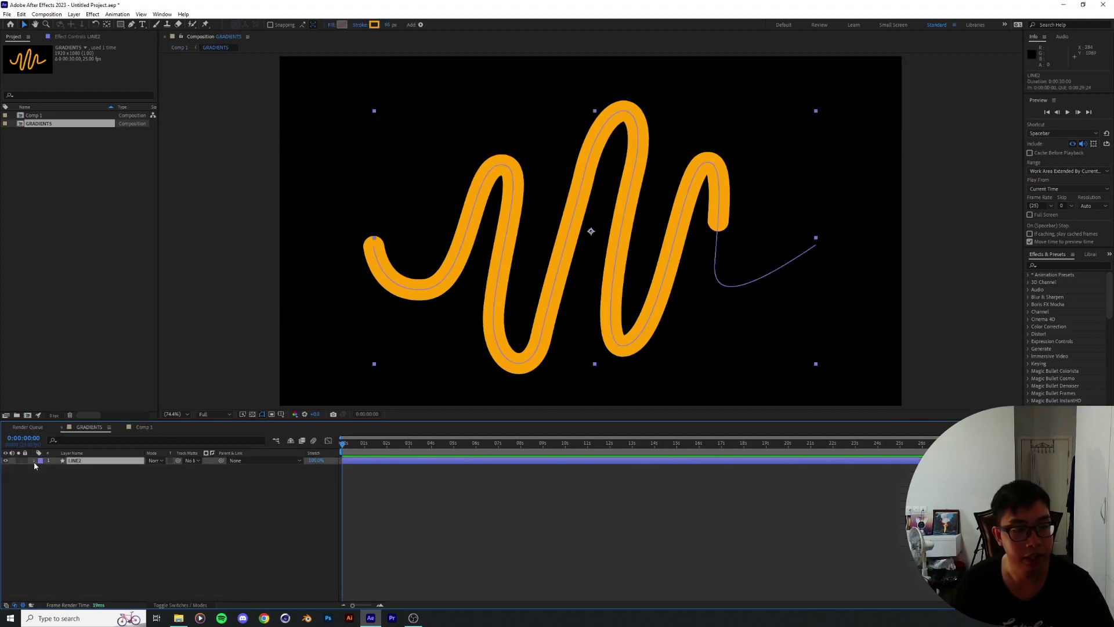
pyautogui.click(144, 428)
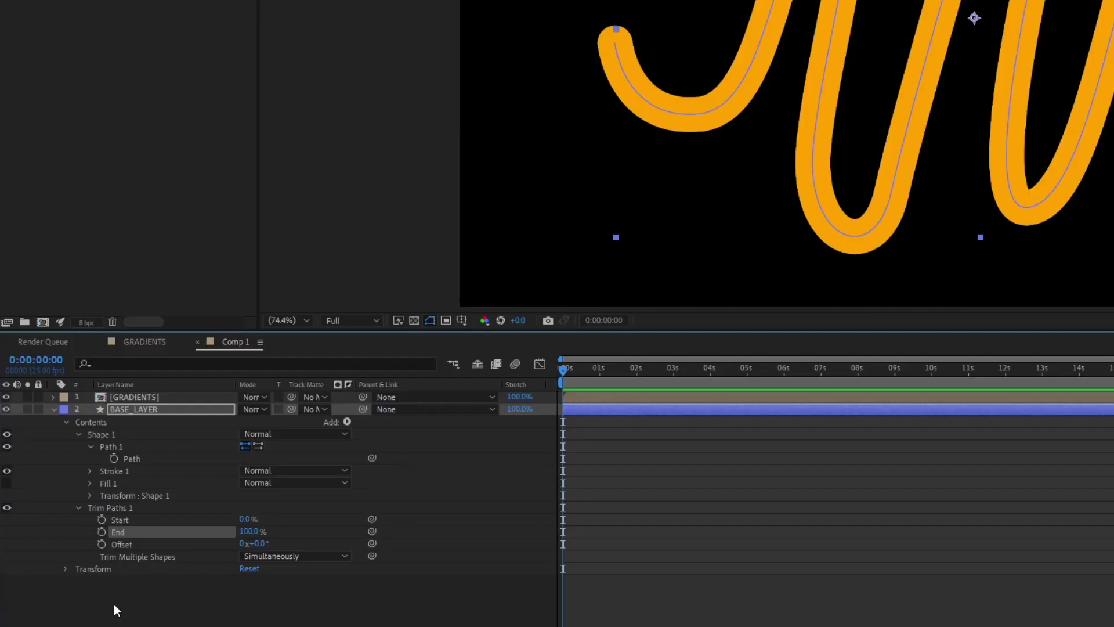
# Step: Test the linked trim by varying BASE_LAYER's Trim Paths End, lowering it to 46% and raising it to 59%
pyautogui.click(110, 527)
pyautogui.moveTo(256, 533)
pyautogui.mouseDown()
pyautogui.moveTo(210, 533)
pyautogui.moveTo(285, 531)
pyautogui.mouseUp()
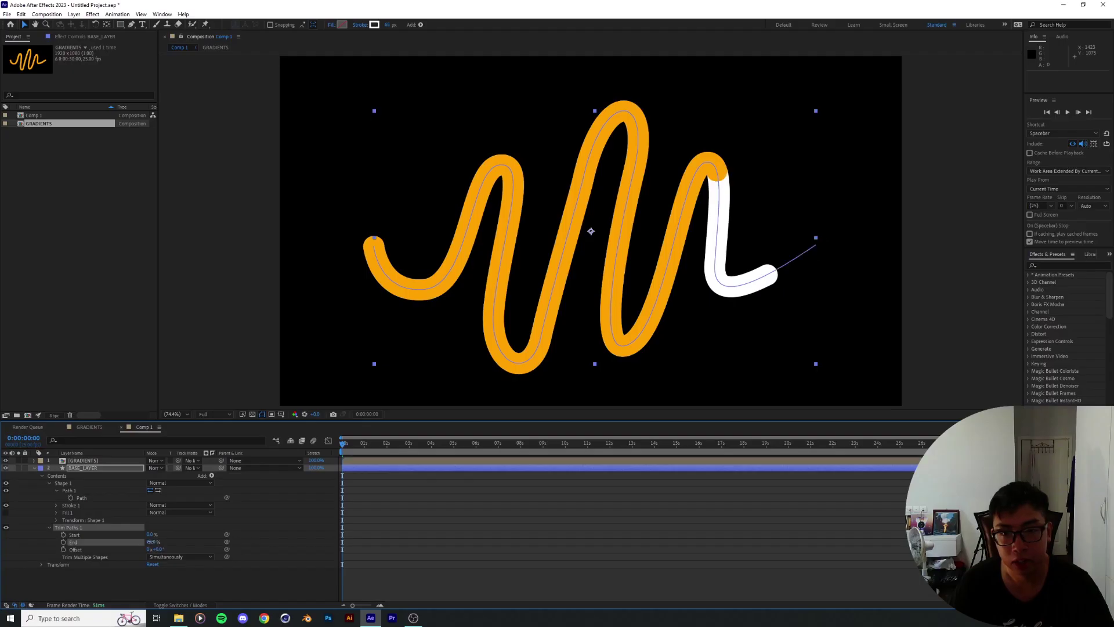
pyautogui.click(153, 542)
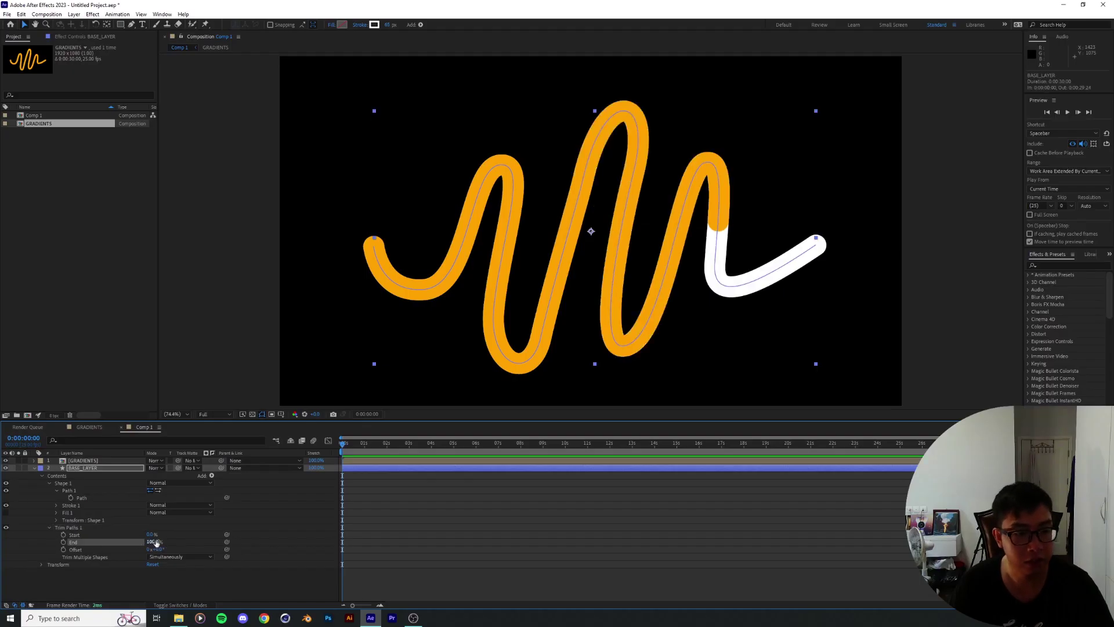
pyautogui.moveTo(154, 541)
pyautogui.mouseDown()
pyautogui.moveTo(130, 547)
pyautogui.moveTo(193, 538)
pyautogui.moveTo(147, 535)
pyautogui.mouseUp()
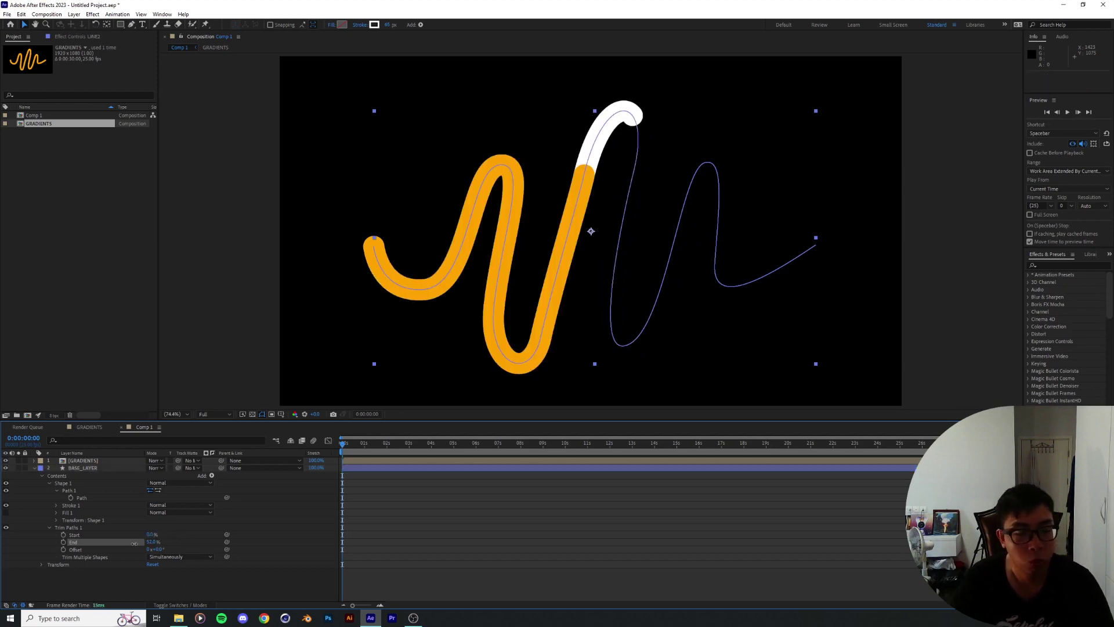
pyautogui.moveTo(137, 544); pyautogui.dragTo(130, 543)
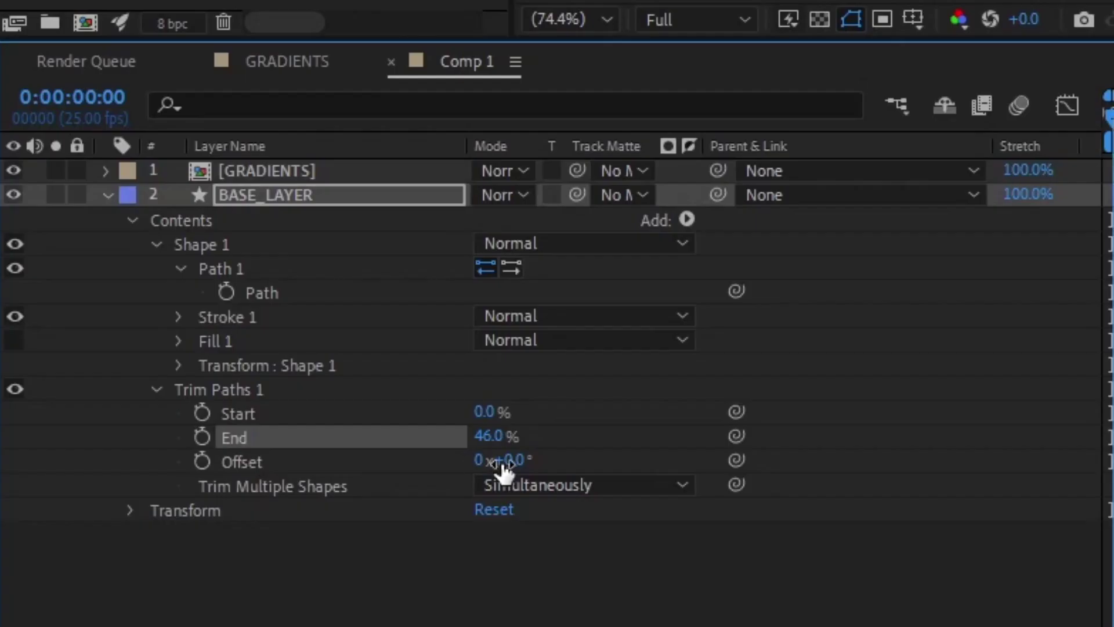
pyautogui.moveTo(496, 436); pyautogui.dragTo(506, 436)
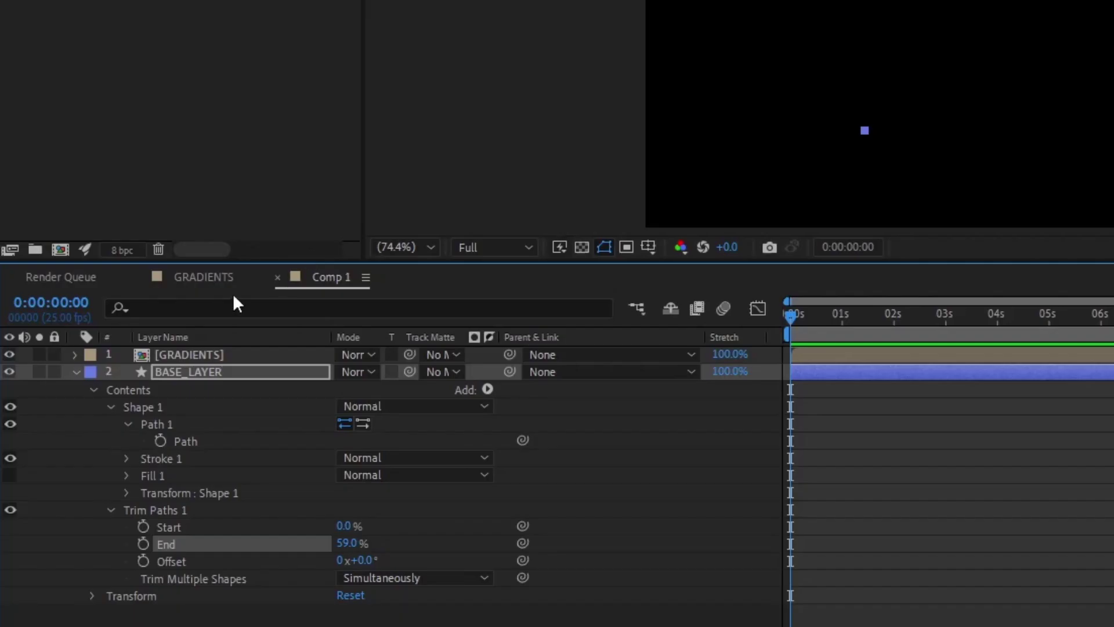
# Step: Set BASE_LAYER's Trim Paths End back to 100% in Comp 1 and collapse the layer's properties
pyautogui.click(286, 61)
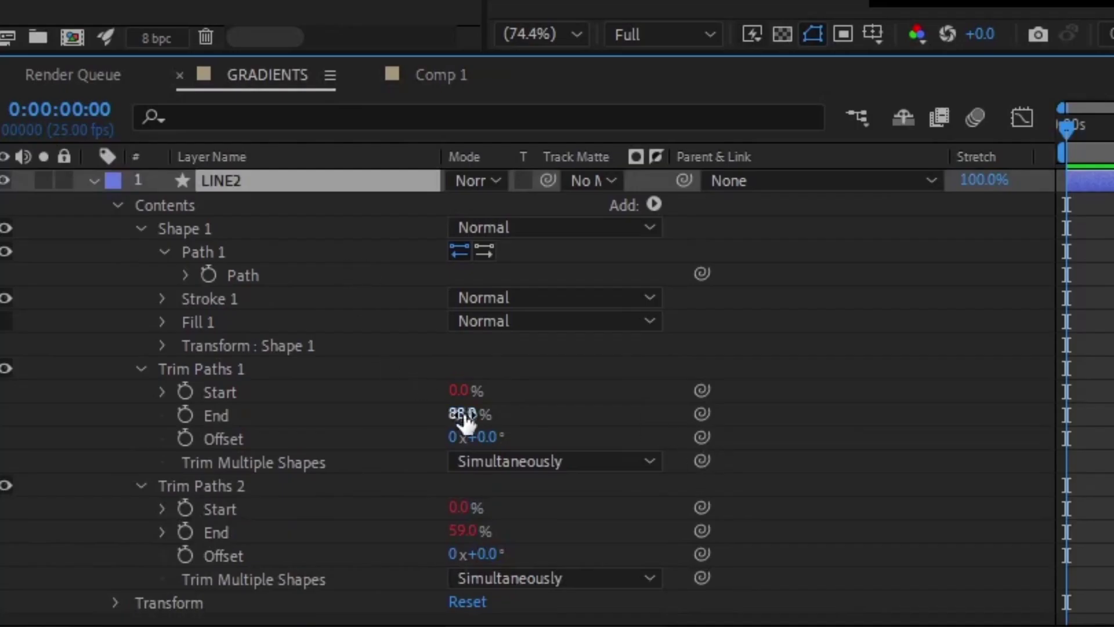
pyautogui.click(441, 74)
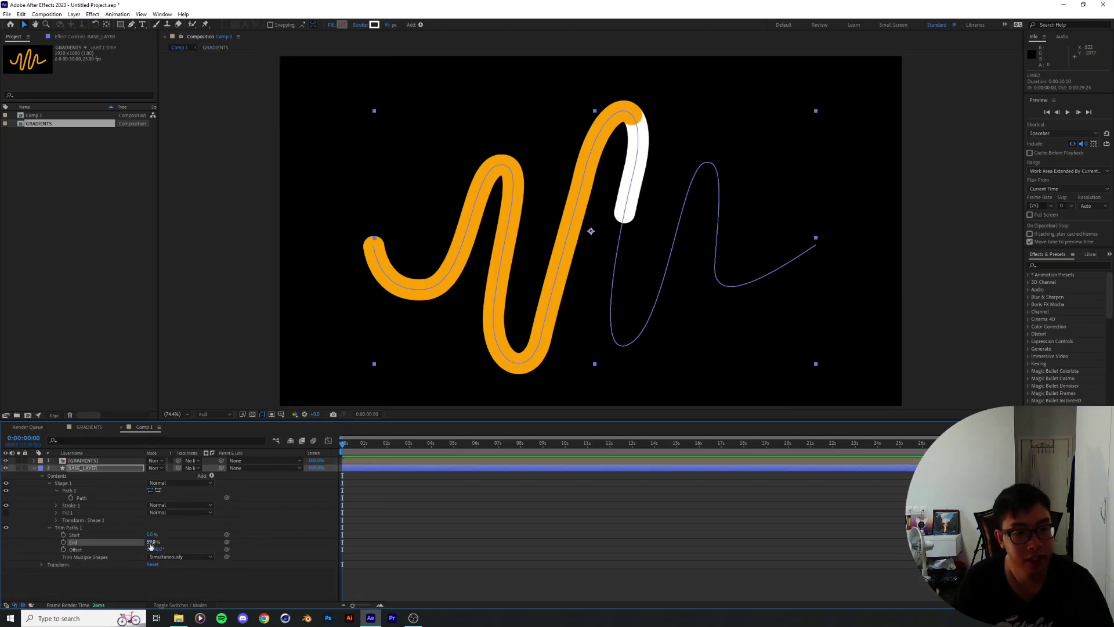
pyautogui.moveTo(150, 545); pyautogui.dragTo(138, 550)
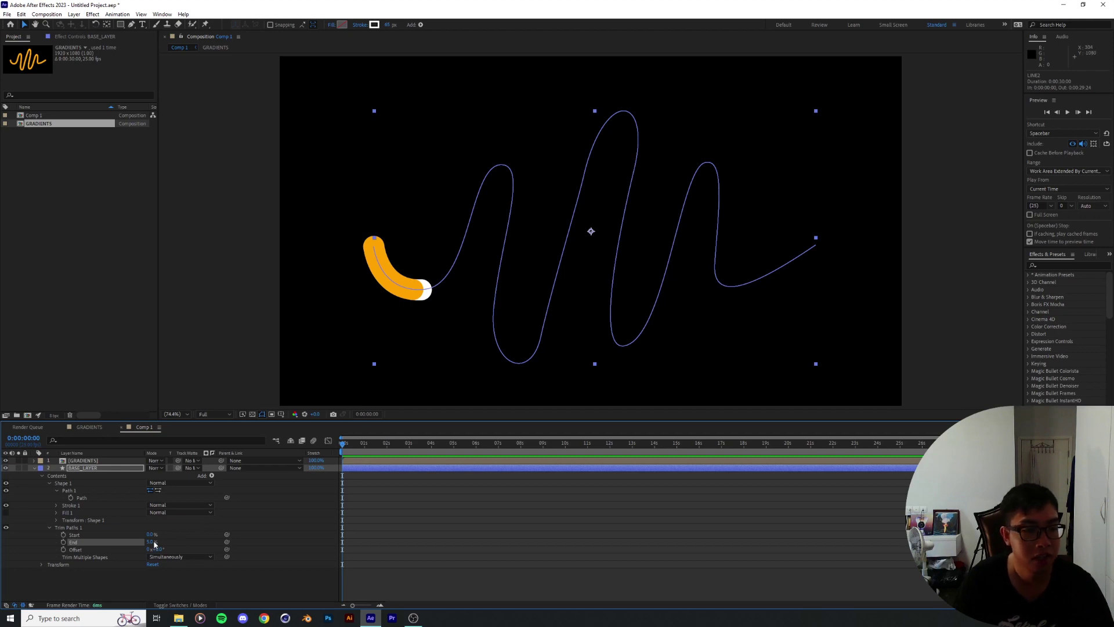
pyautogui.moveTo(155, 543); pyautogui.dragTo(193, 541)
pyautogui.click(34, 468)
pyautogui.click(141, 495)
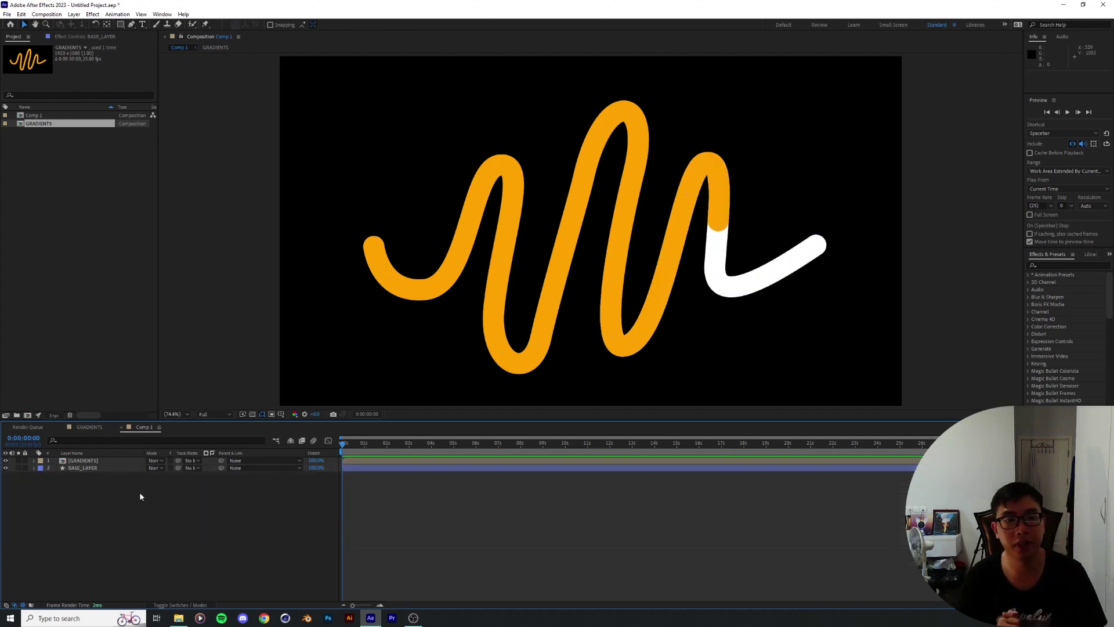
# Step: Apply the Fast Box Blur effect to LINE2 in the GRADIENTS comp, searching the effects for "blur"
pyautogui.click(95, 461)
pyautogui.click(95, 428)
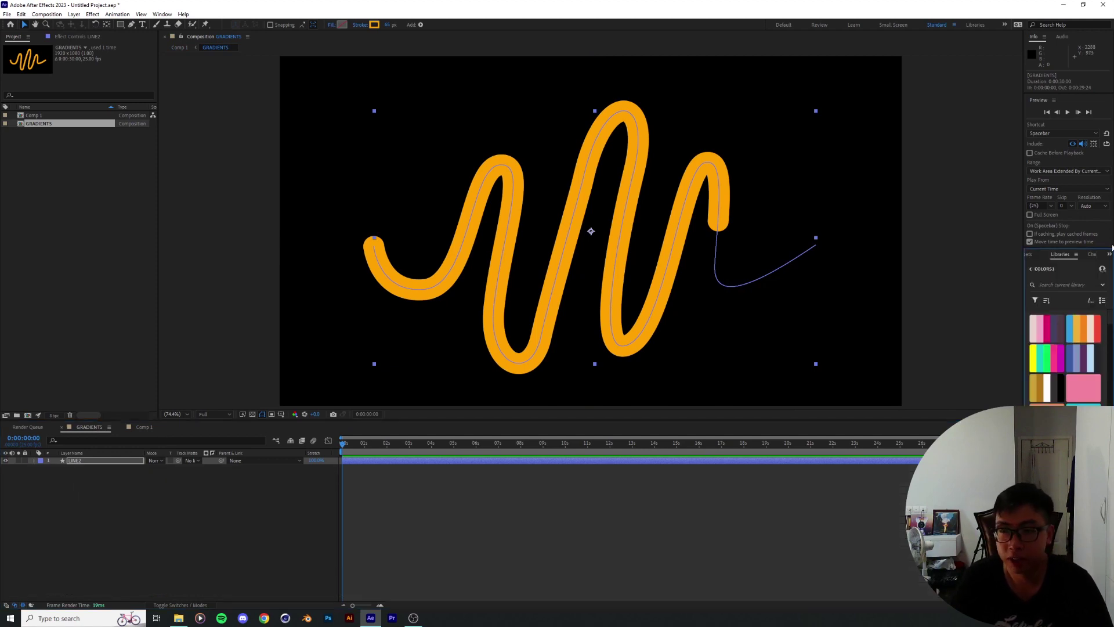
pyautogui.click(1109, 255)
pyautogui.click(1106, 264)
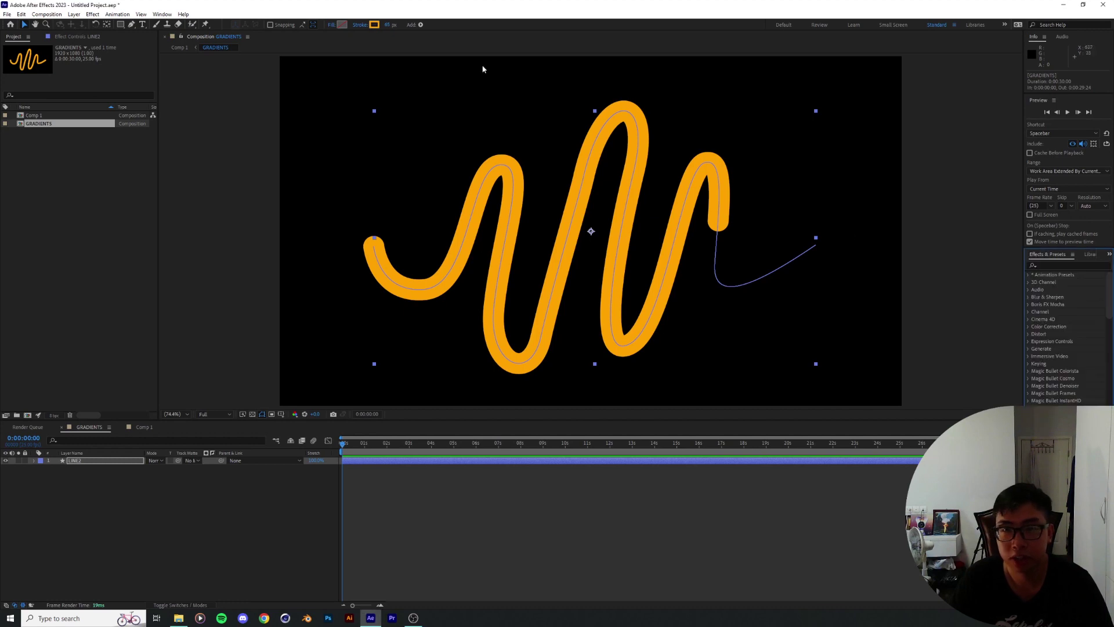
pyautogui.click(1051, 265)
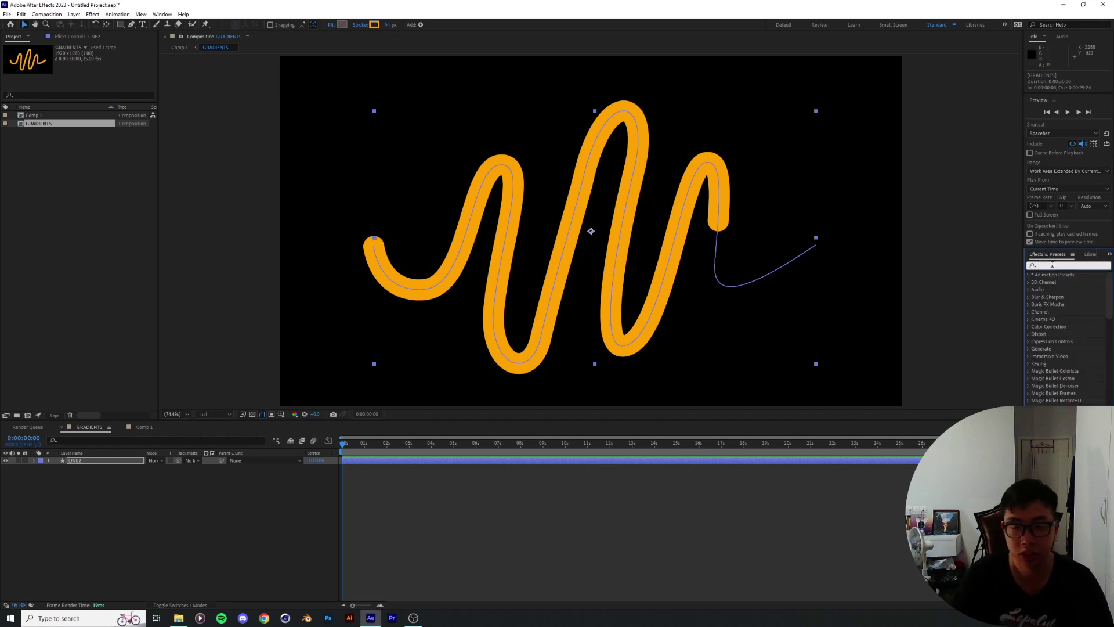
pyautogui.write('blur')
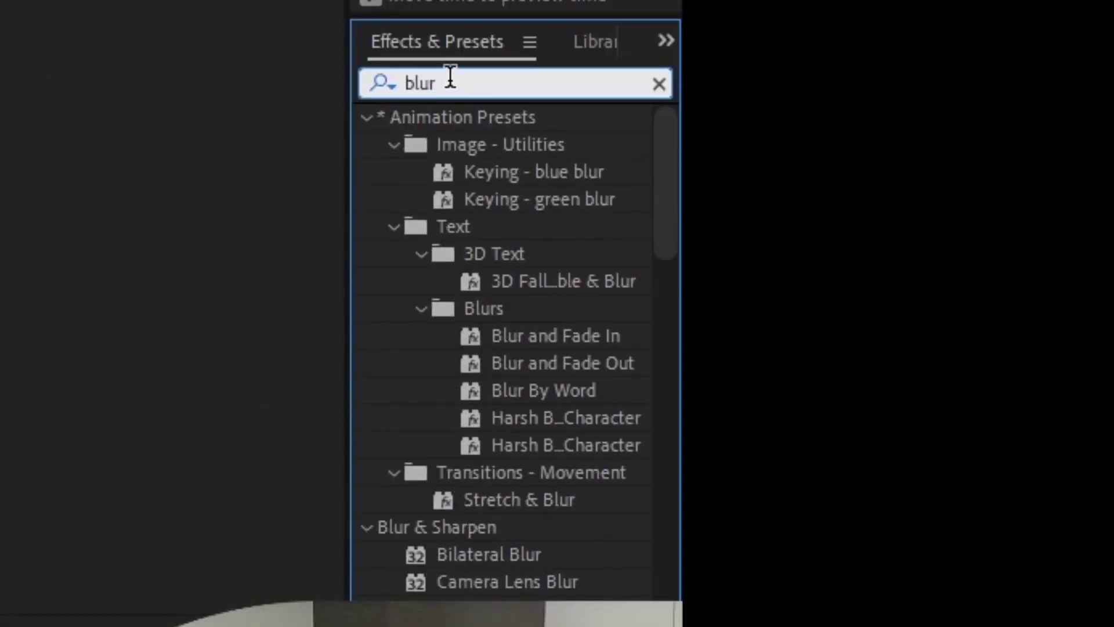
pyautogui.scroll(-6, 558, 329)
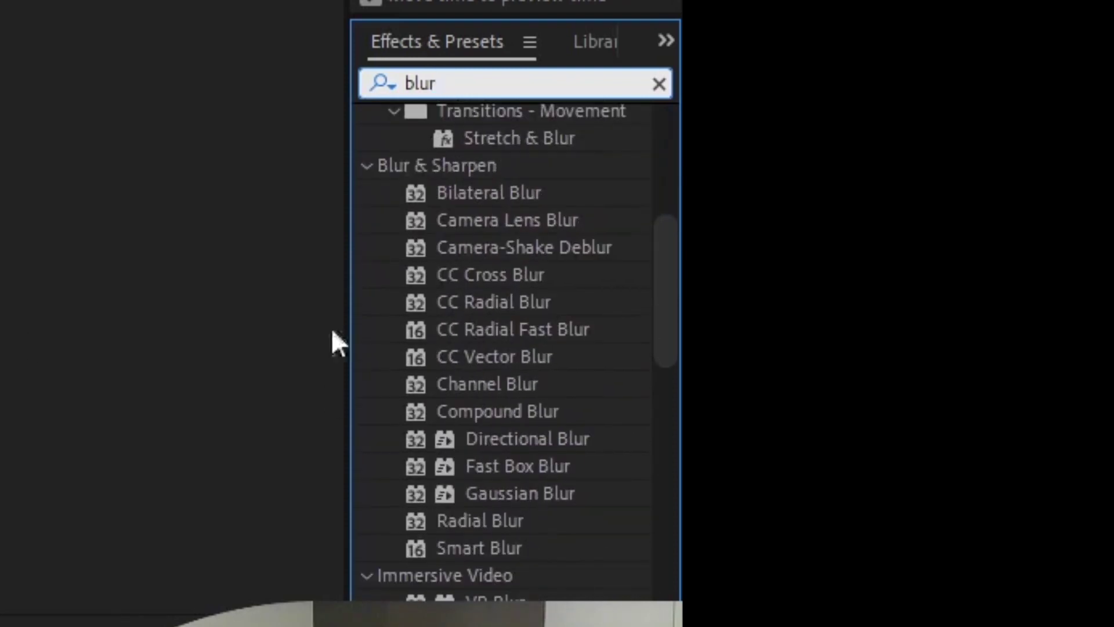
pyautogui.doubleClick(514, 468)
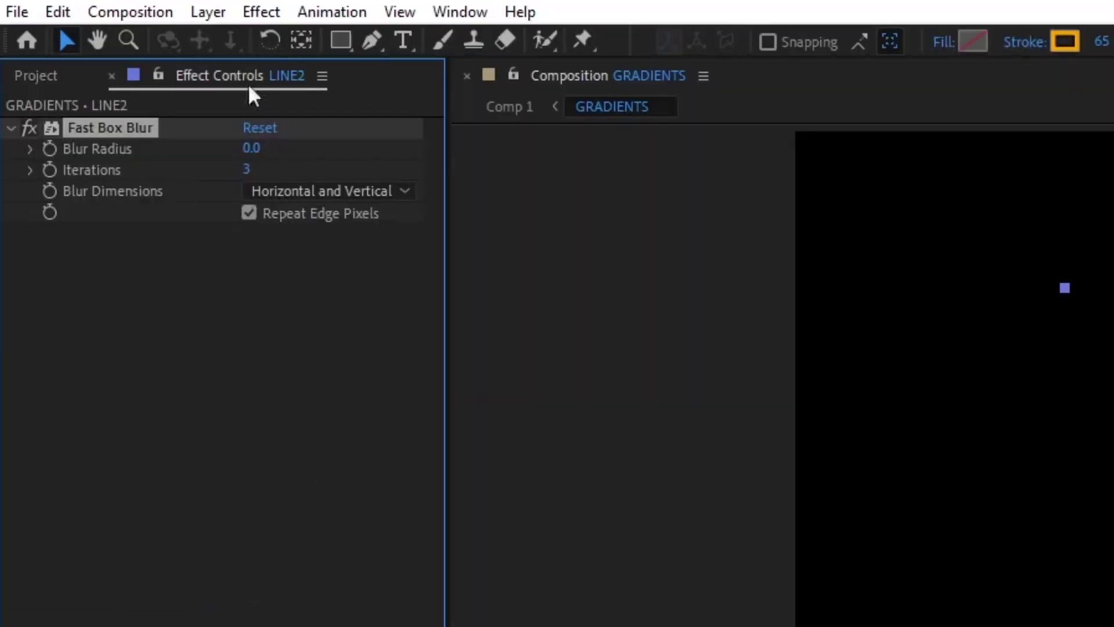
# Step: Raise LINE2's Fast Box Blur radius until its edges are strongly softened, and widen its stroke beyond 65 px
pyautogui.moveTo(260, 152); pyautogui.dragTo(290, 149)
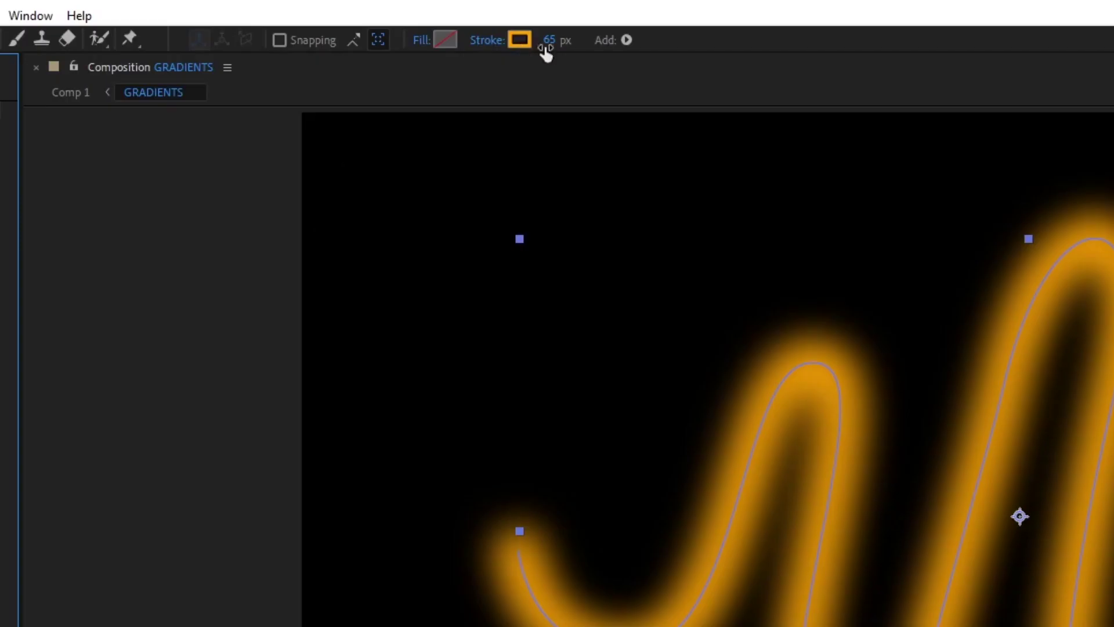
pyautogui.moveTo(546, 44); pyautogui.dragTo(577, 42)
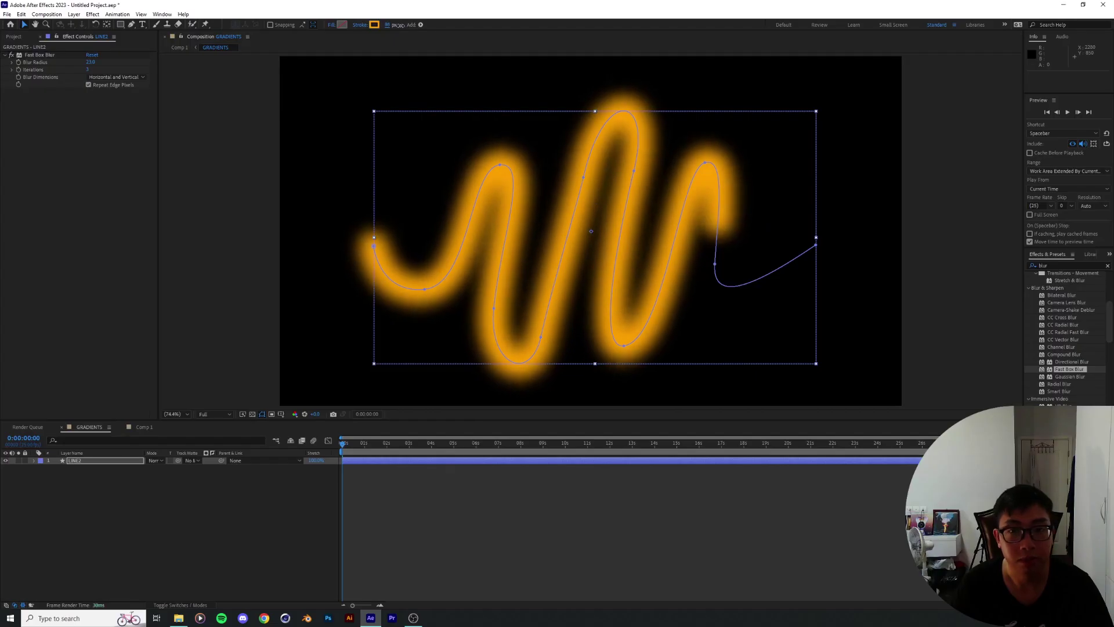
pyautogui.moveTo(399, 25); pyautogui.dragTo(403, 25)
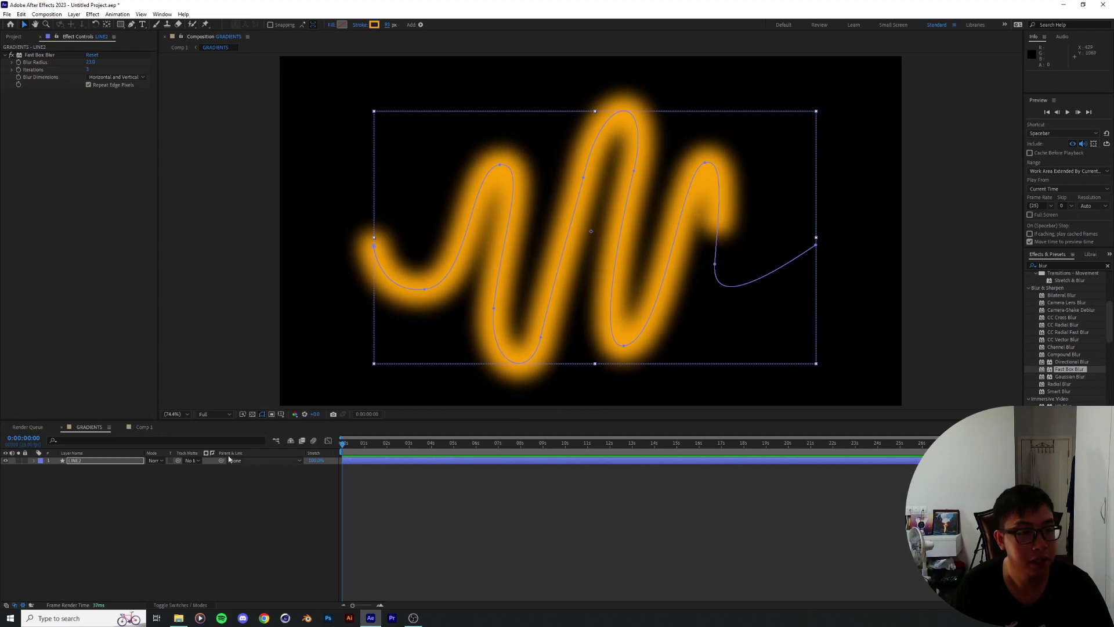
# Step: Set BASE_LAYER as the track matte of the GRADIENTS layer in Comp 1 and turn BASE_LAYER's visibility back on
pyautogui.click(145, 427)
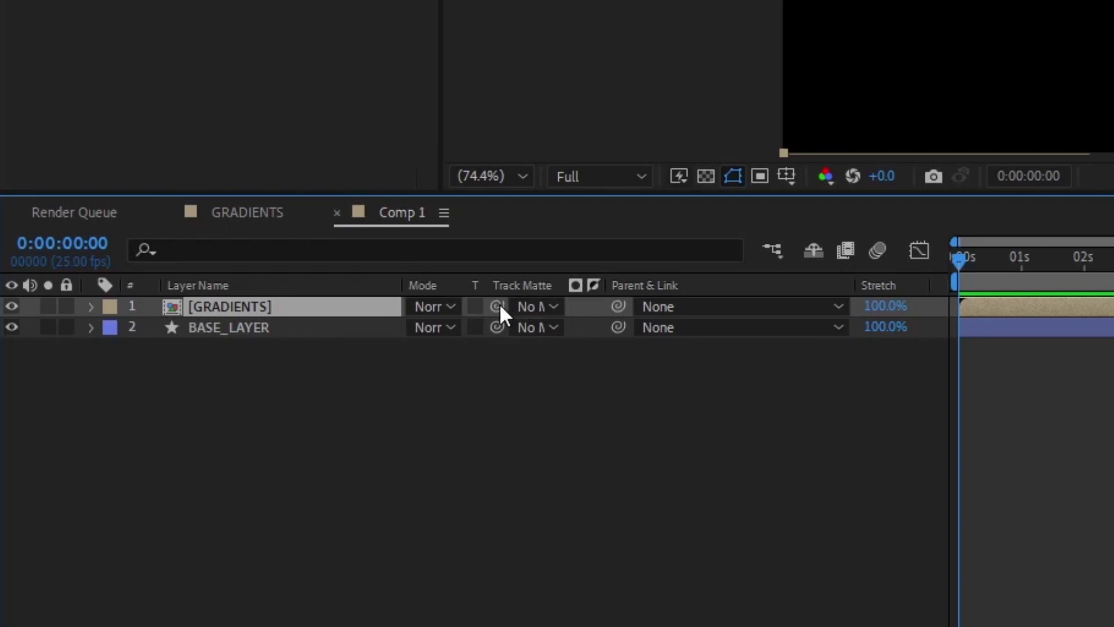
pyautogui.moveTo(498, 306); pyautogui.dragTo(203, 328)
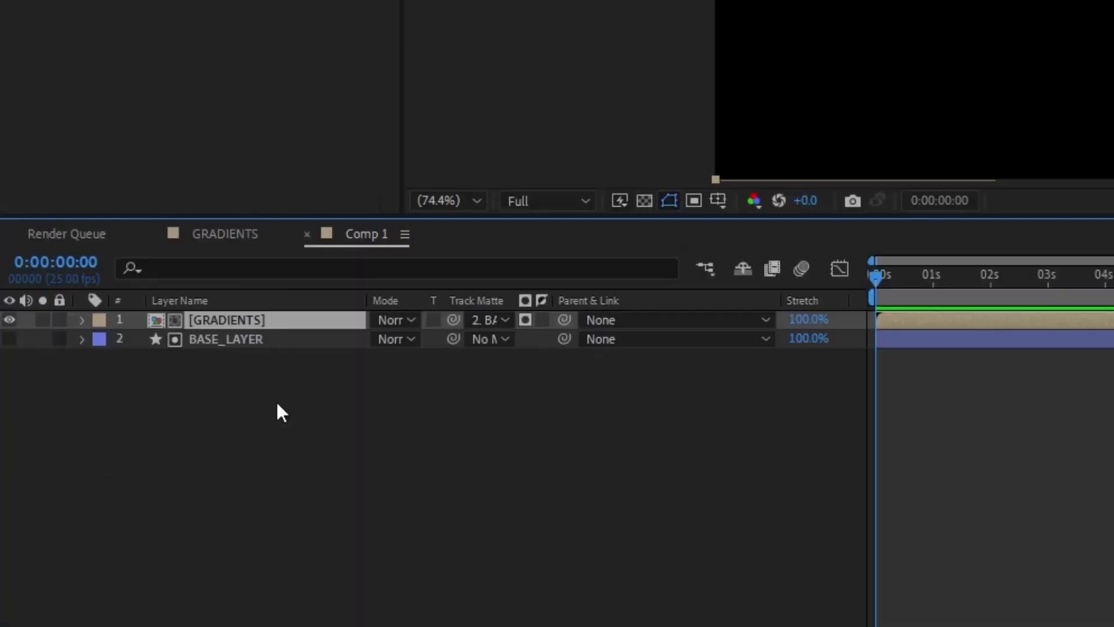
pyautogui.click(9, 339)
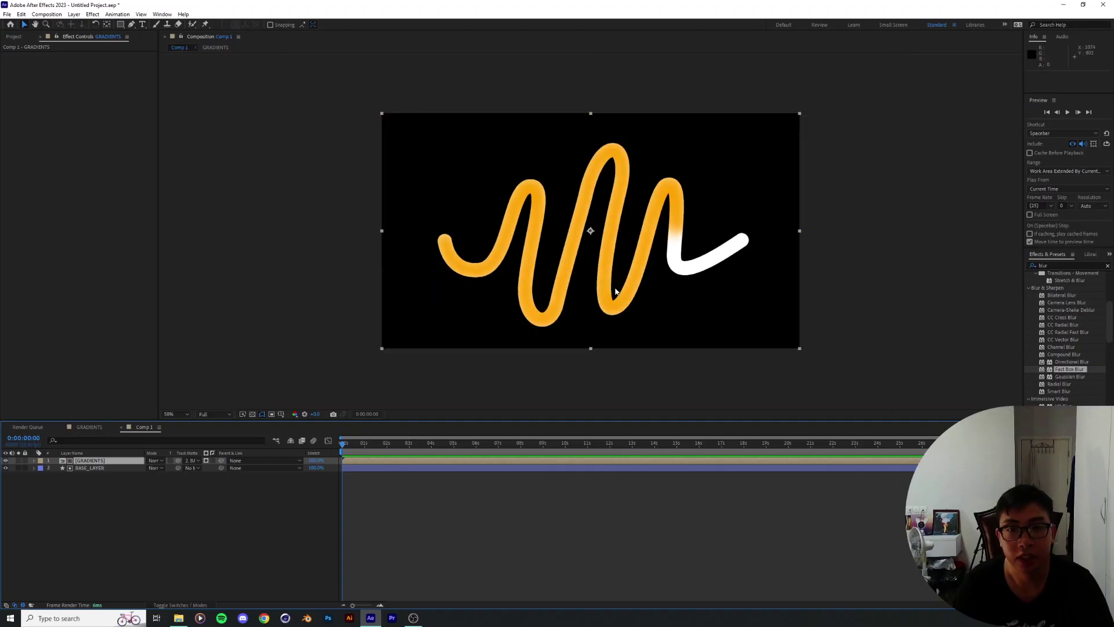
# Step: Test the matted gradient line in Comp 1 by lowering BASE_LAYER's Trim Paths End
pyautogui.scroll(1, 688, 269)
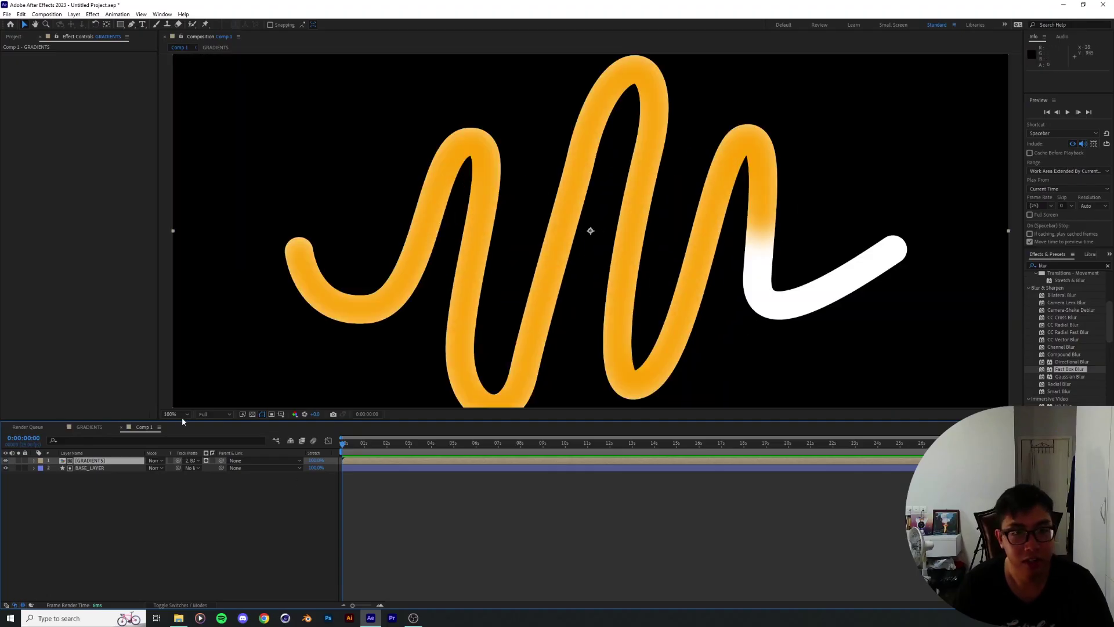
pyautogui.moveTo(151, 542); pyautogui.dragTo(114, 545)
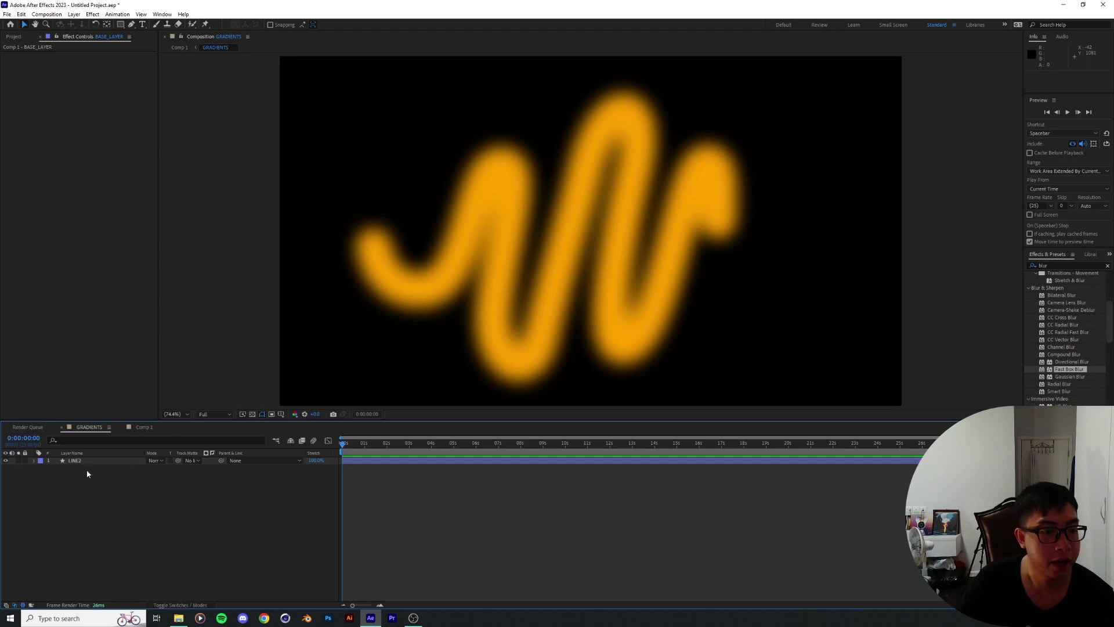
pyautogui.click(144, 427)
# Step: Duplicate LINE2 in the GRADIENTS comp and change the copy's stroke colour to cyan
pyautogui.click(89, 427)
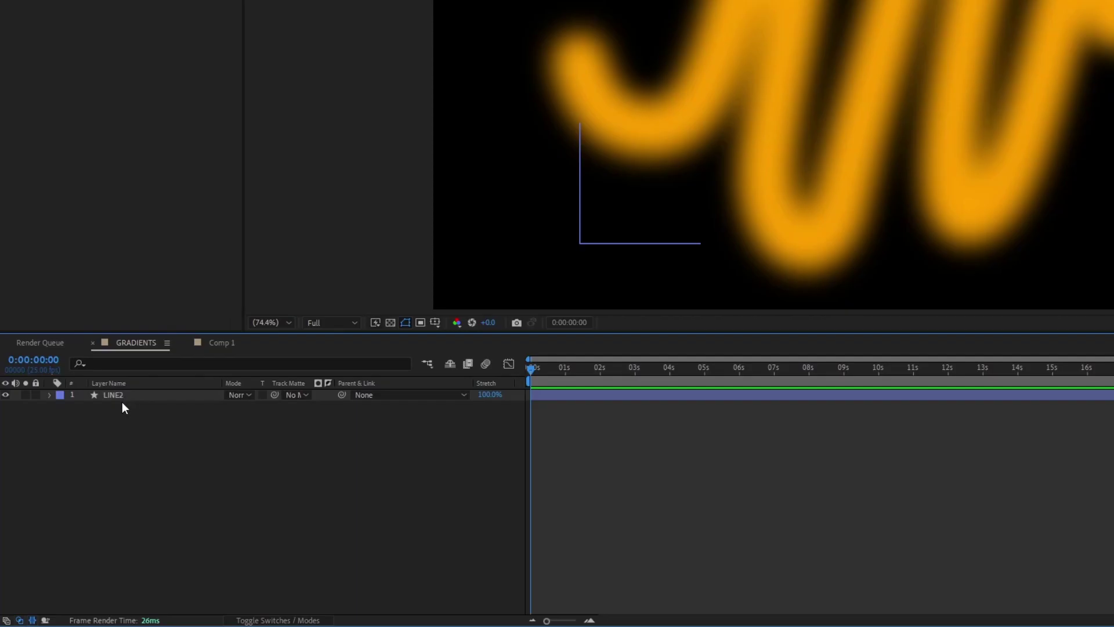
pyautogui.click(79, 462)
pyautogui.hotkey('ctrl', 'd')
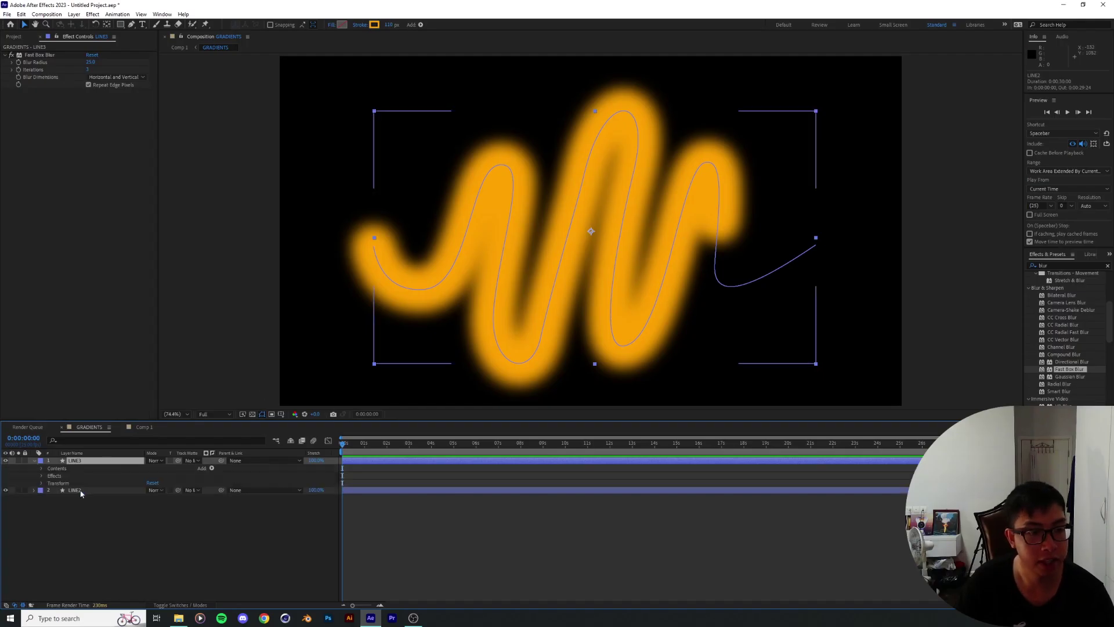
pyautogui.click(144, 427)
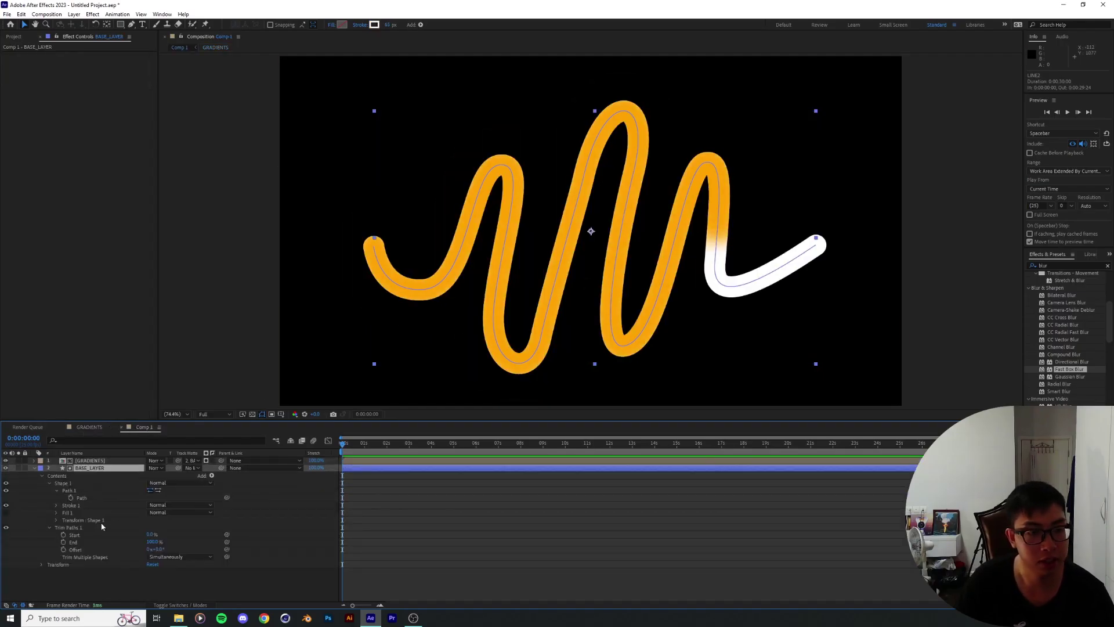
pyautogui.click(89, 427)
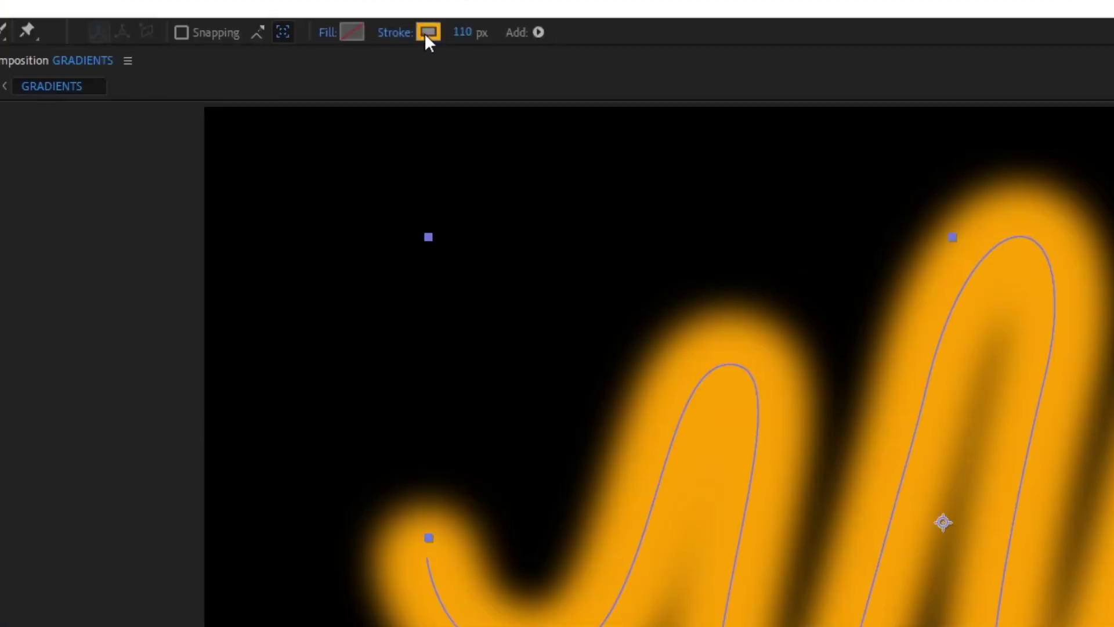
pyautogui.click(428, 33)
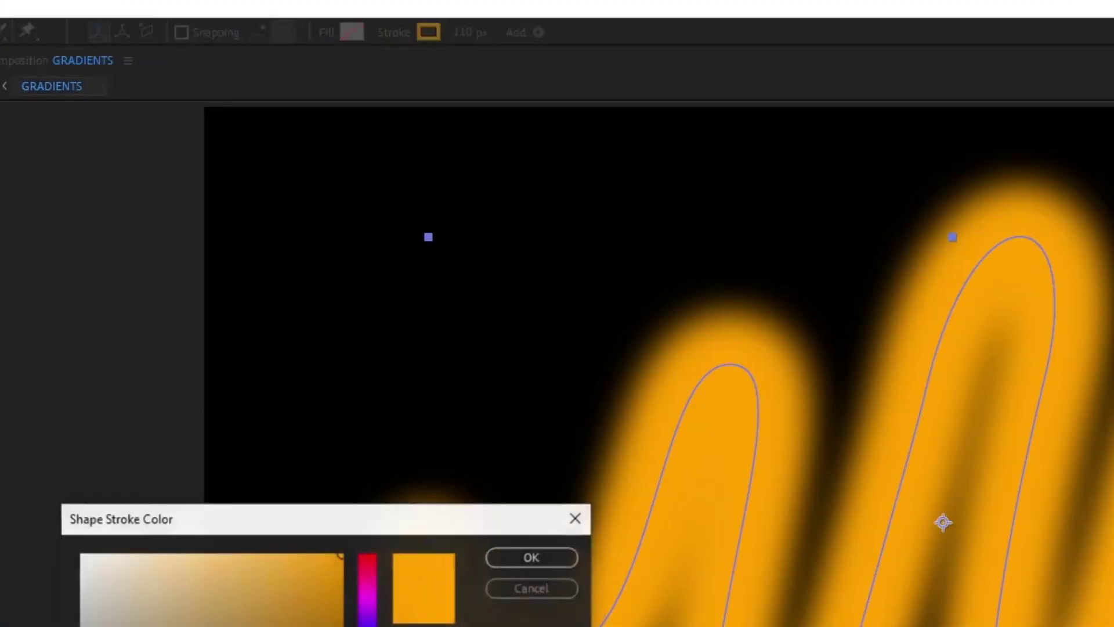
pyautogui.moveTo(348, 344); pyautogui.dragTo(356, 303)
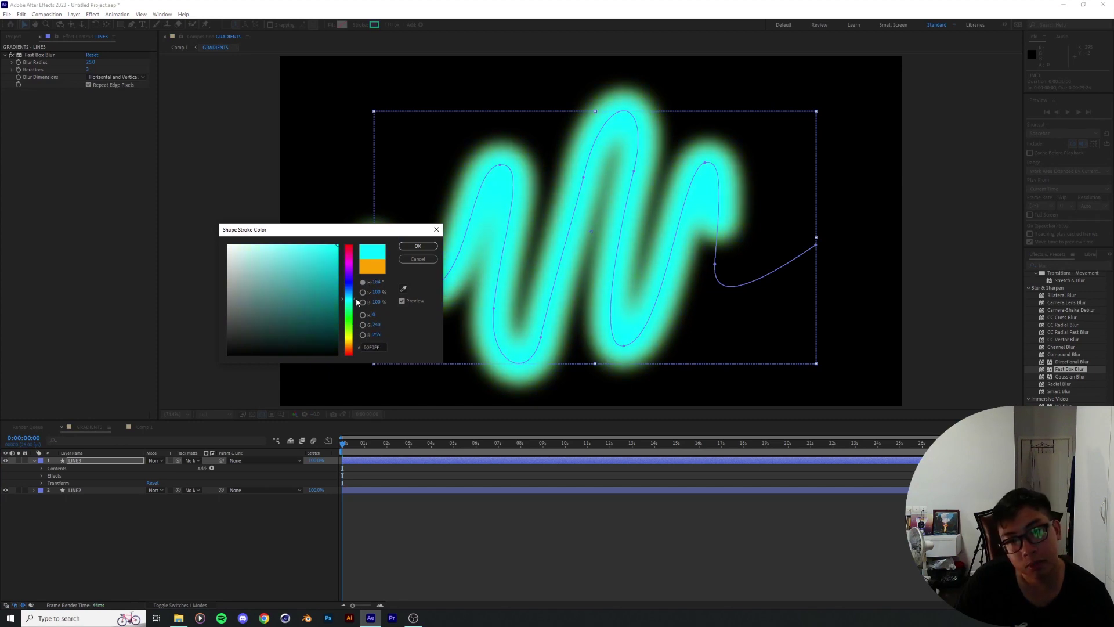
pyautogui.click(417, 247)
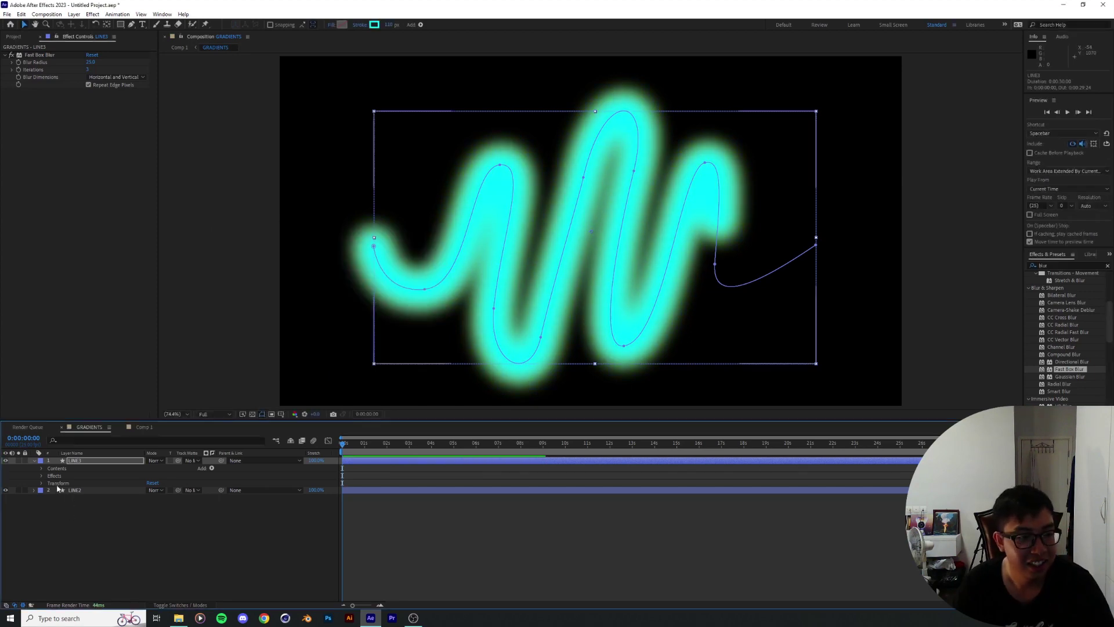
# Step: Set LINE3's Trim Paths 1 End to 59%, and test the gradient by lowering BASE_LAYER's Trim Paths End in Comp 1
pyautogui.click(42, 468)
pyautogui.click(110, 357)
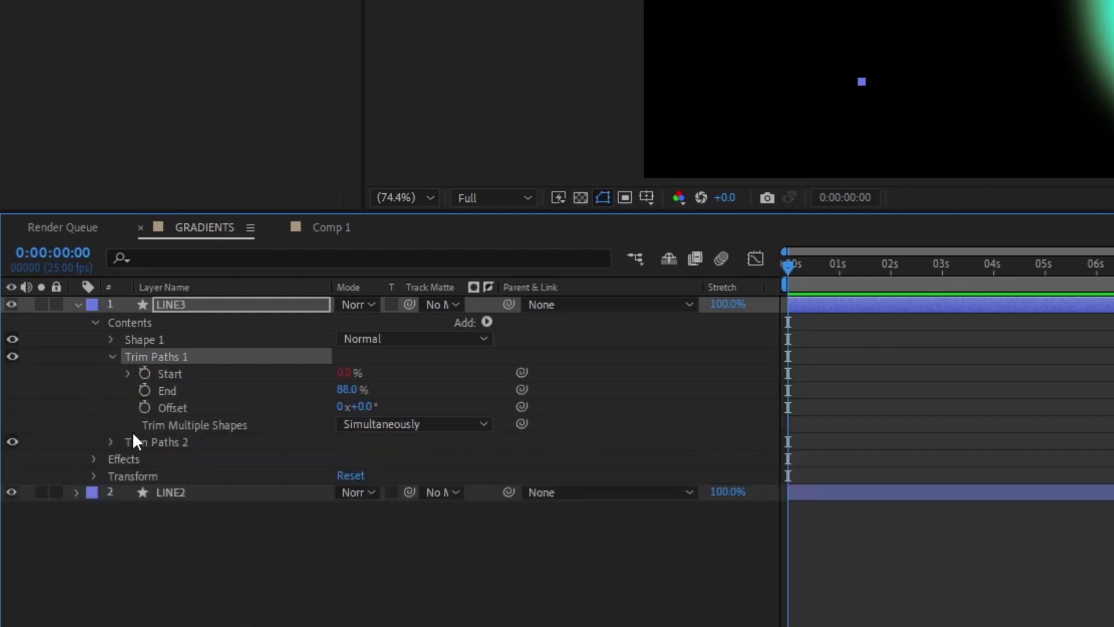
pyautogui.click(170, 390)
pyautogui.moveTo(364, 389); pyautogui.dragTo(353, 390)
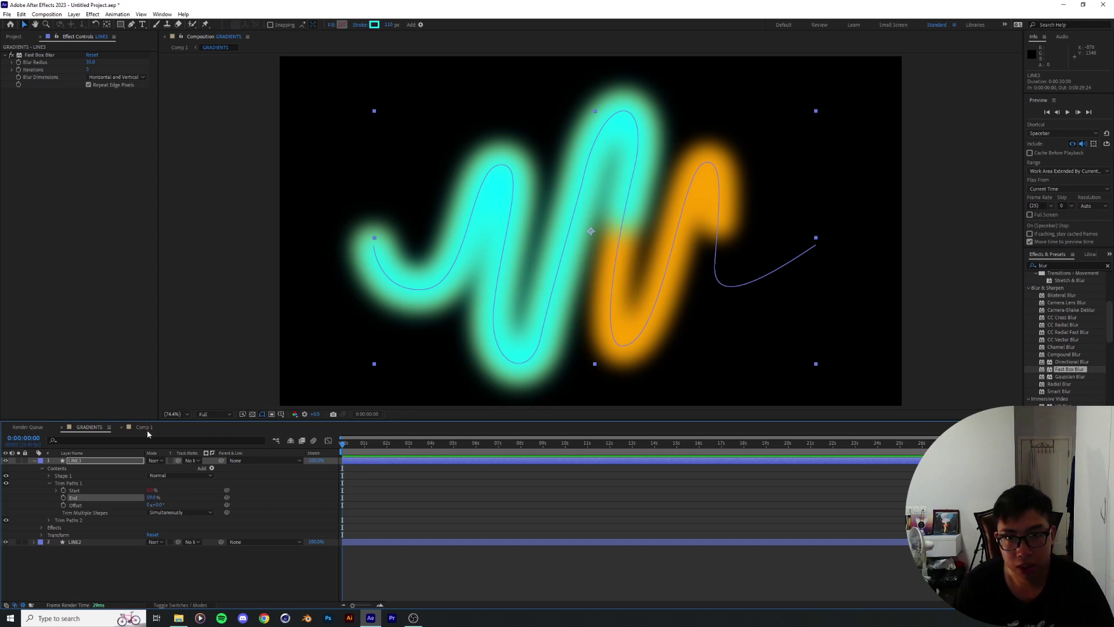
pyautogui.click(146, 428)
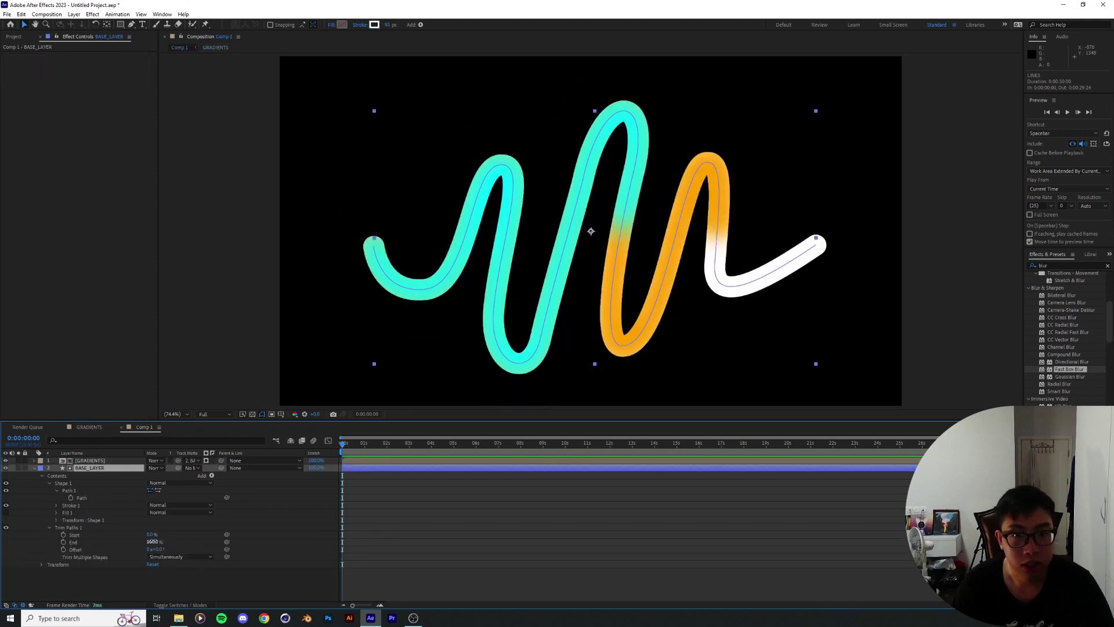
pyautogui.moveTo(153, 541); pyautogui.dragTo(102, 538)
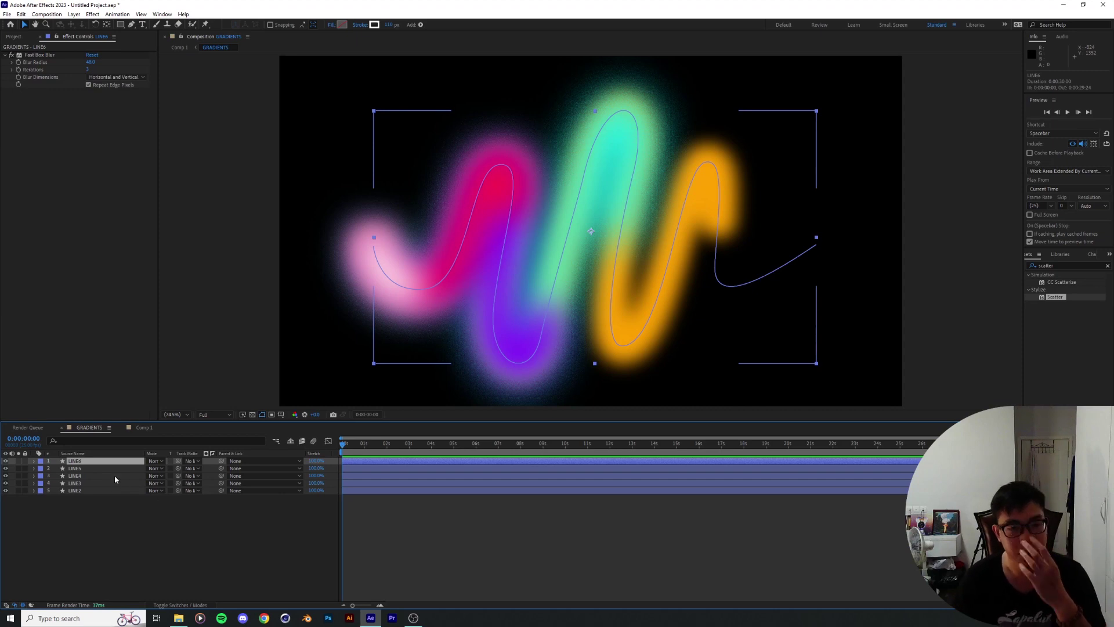
# Step: Duplicate LINE4 in the GRADIENTS comp and change the copy's stroke colour to yellow
pyautogui.click(83, 471)
pyautogui.click(1053, 265)
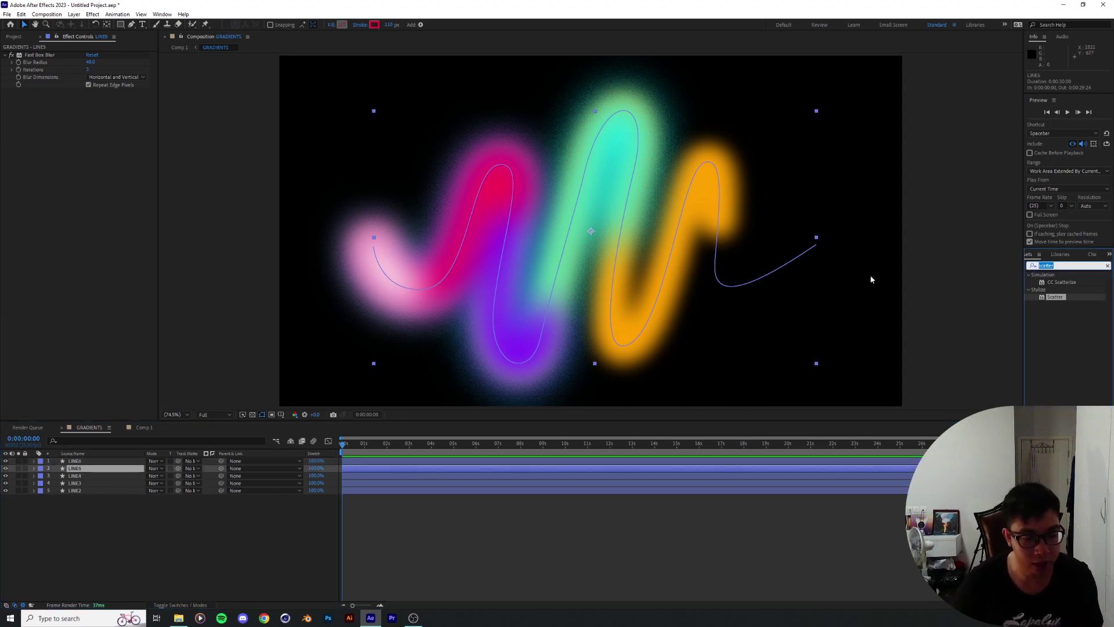
pyautogui.click(75, 475)
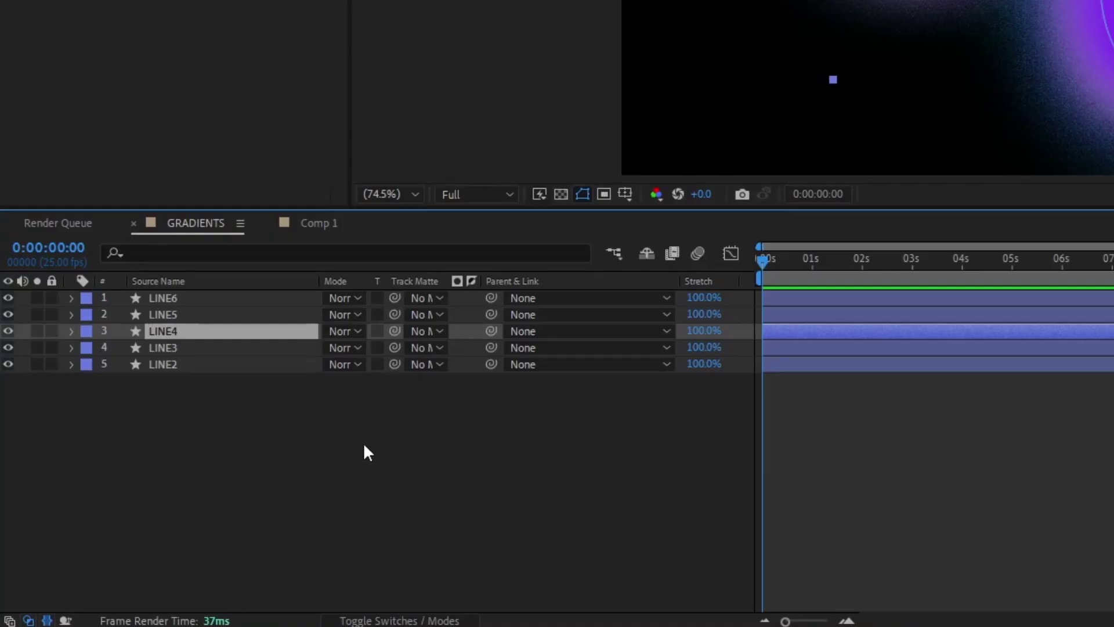
pyautogui.hotkey('ctrl', 'd')
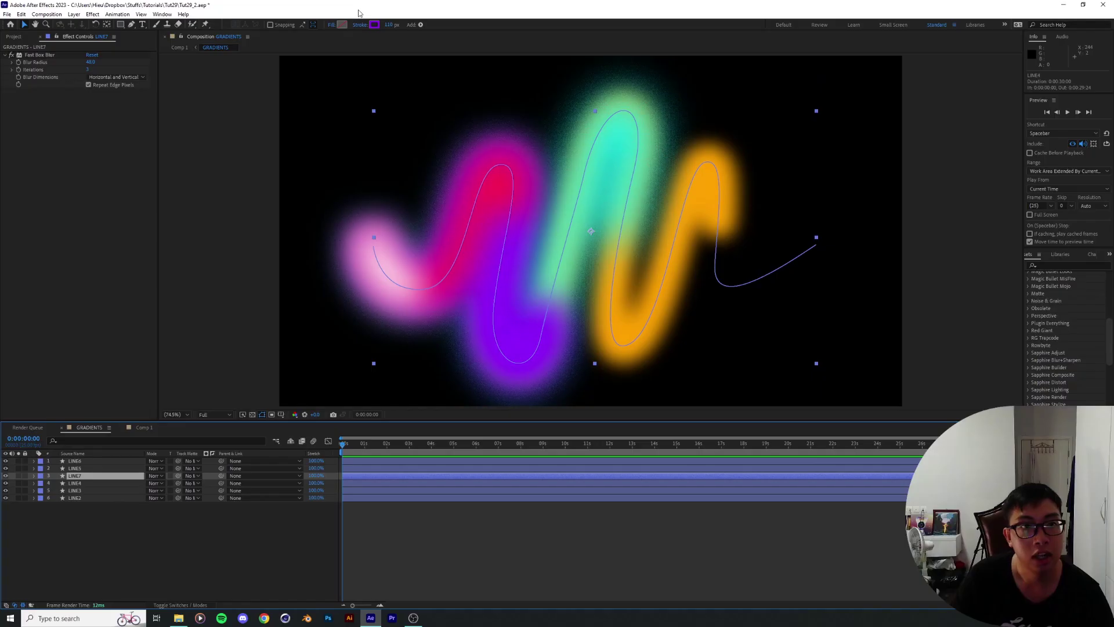
pyautogui.click(373, 25)
pyautogui.moveTo(248, 303); pyautogui.dragTo(248, 327)
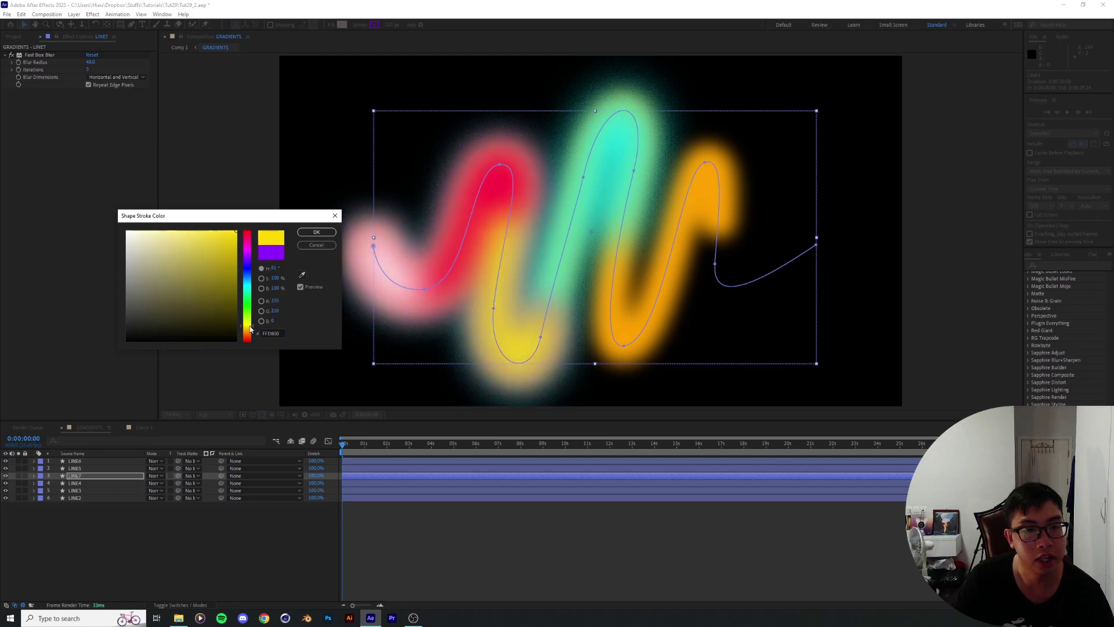
pyautogui.click(316, 231)
# Step: Find CC Ball Action by searching the effects for "ball" and apply it to LINE7
pyautogui.click(1058, 264)
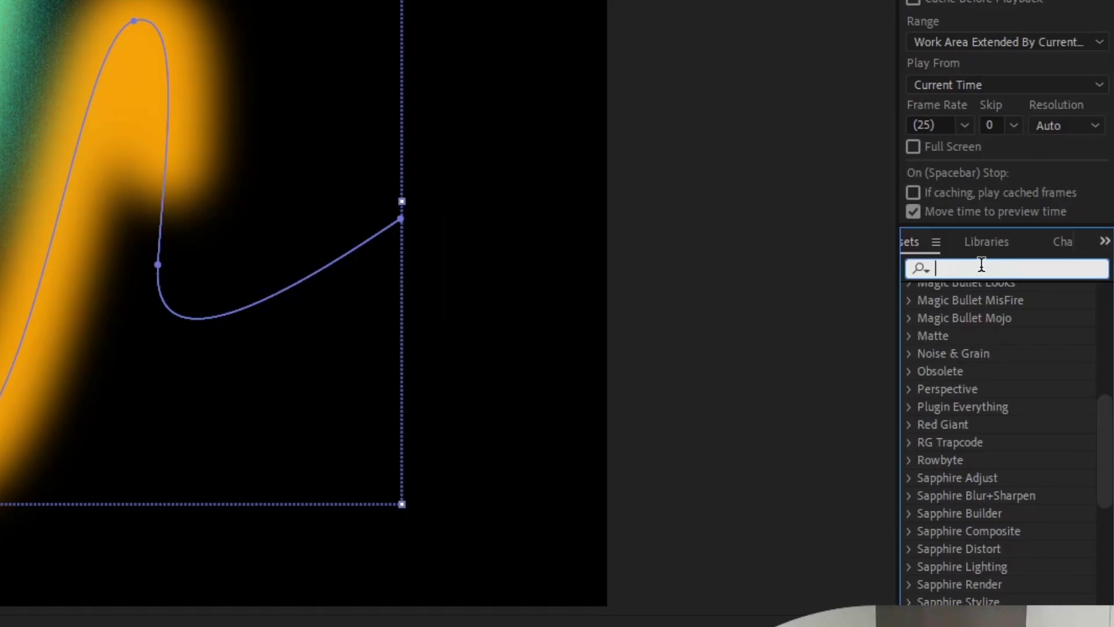
pyautogui.write('ball')
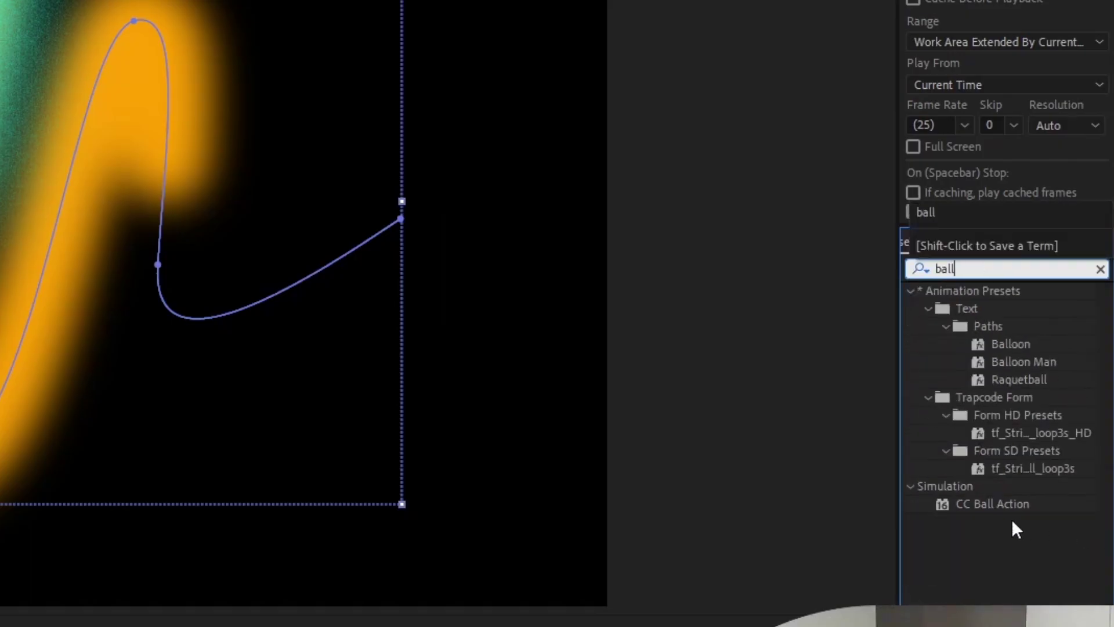
pyautogui.doubleClick(980, 503)
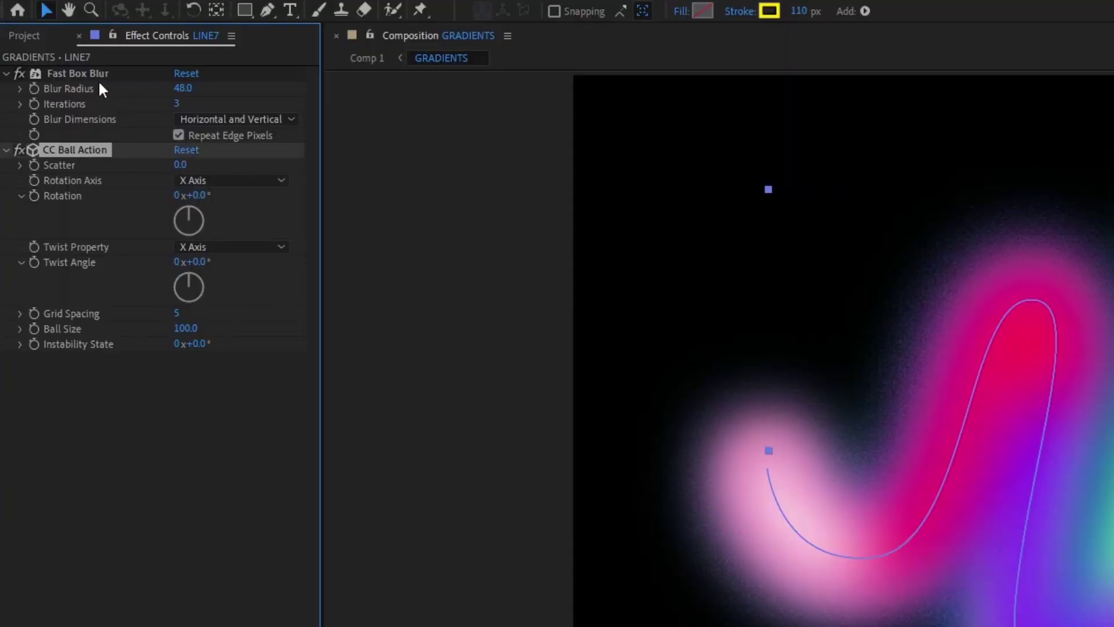
# Step: Remove Fast Box Blur from LINE7 and set the CC Ball Action Ball Size to 20
pyautogui.click(89, 72)
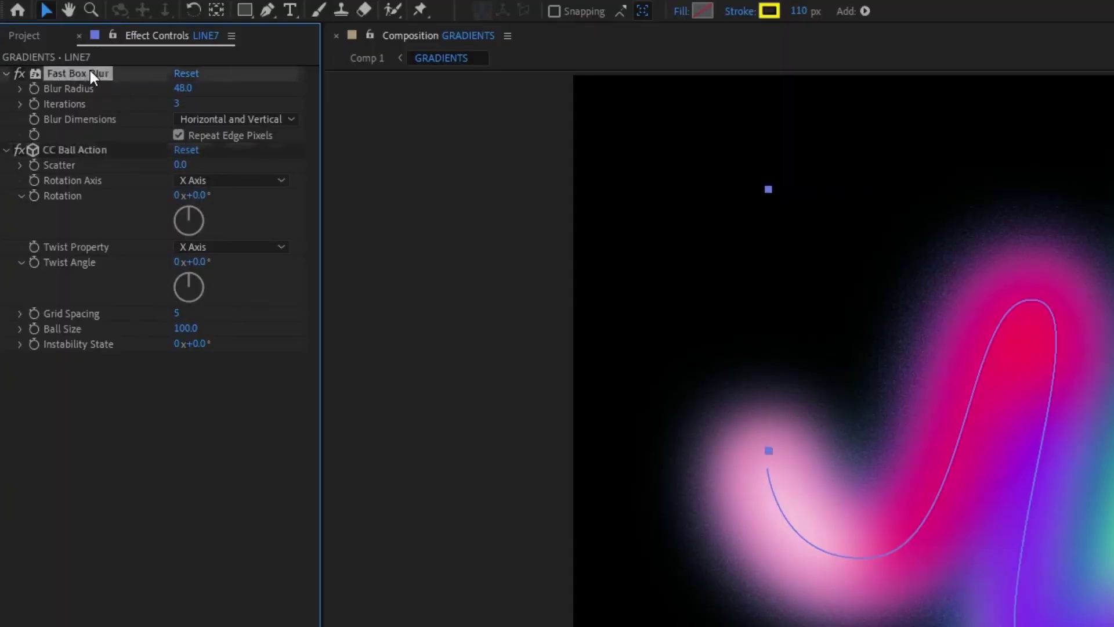
pyautogui.press('Delete')
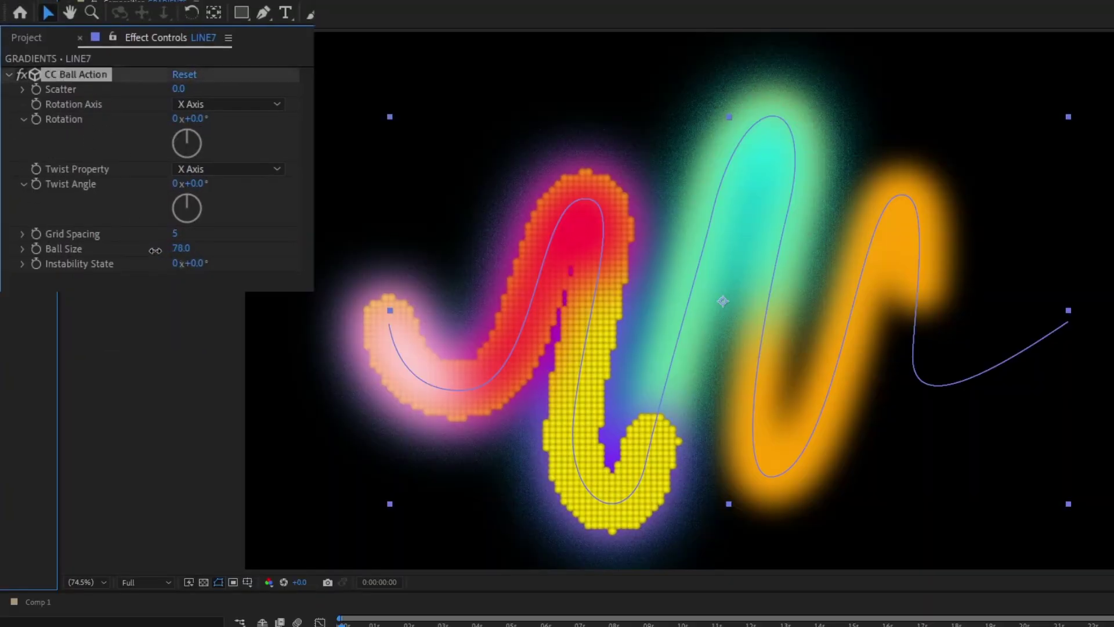
pyautogui.moveTo(183, 251); pyautogui.dragTo(111, 257)
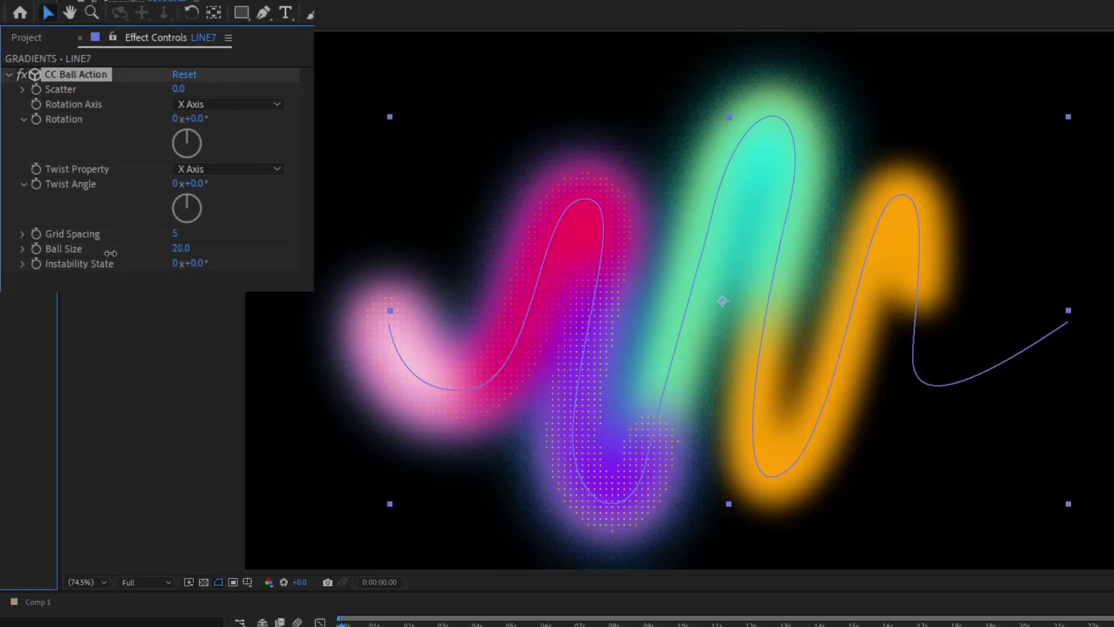
# Step: Adjust LINE7's CC Ball Action Grid Spacing and collapse LINE9's properties in the GRADIENTS comp
pyautogui.moveTo(180, 235); pyautogui.dragTo(183, 238)
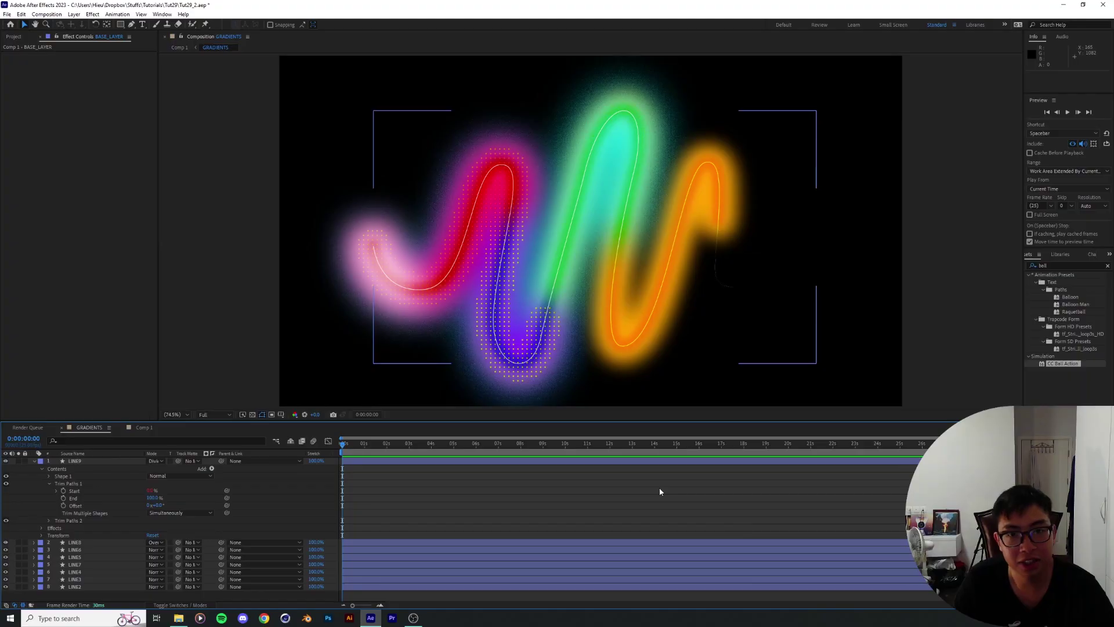
pyautogui.click(34, 464)
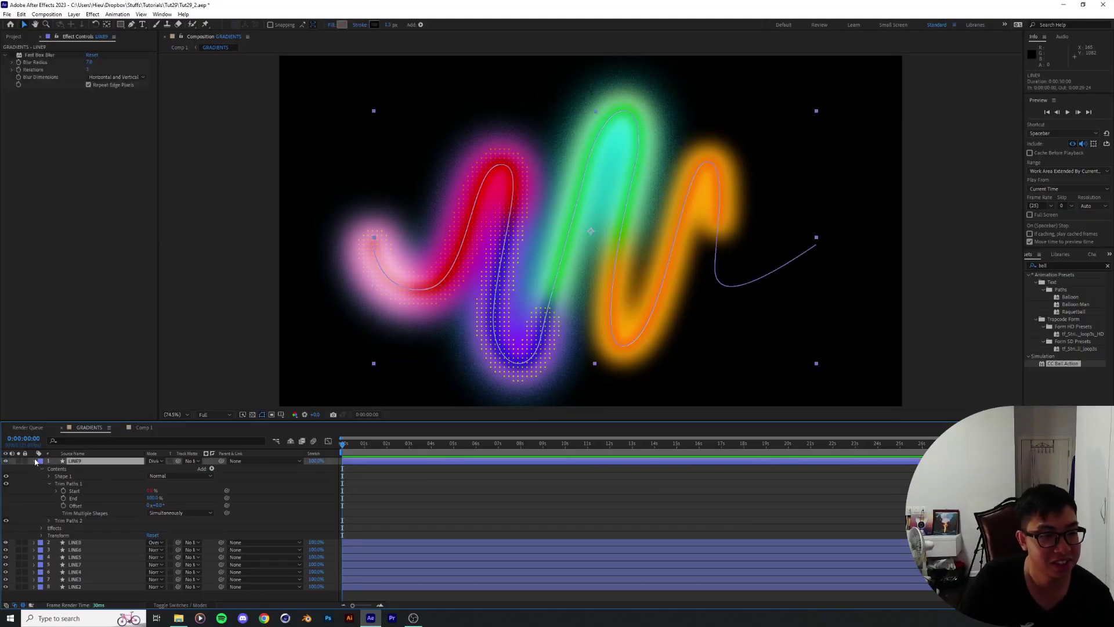
pyautogui.click(33, 461)
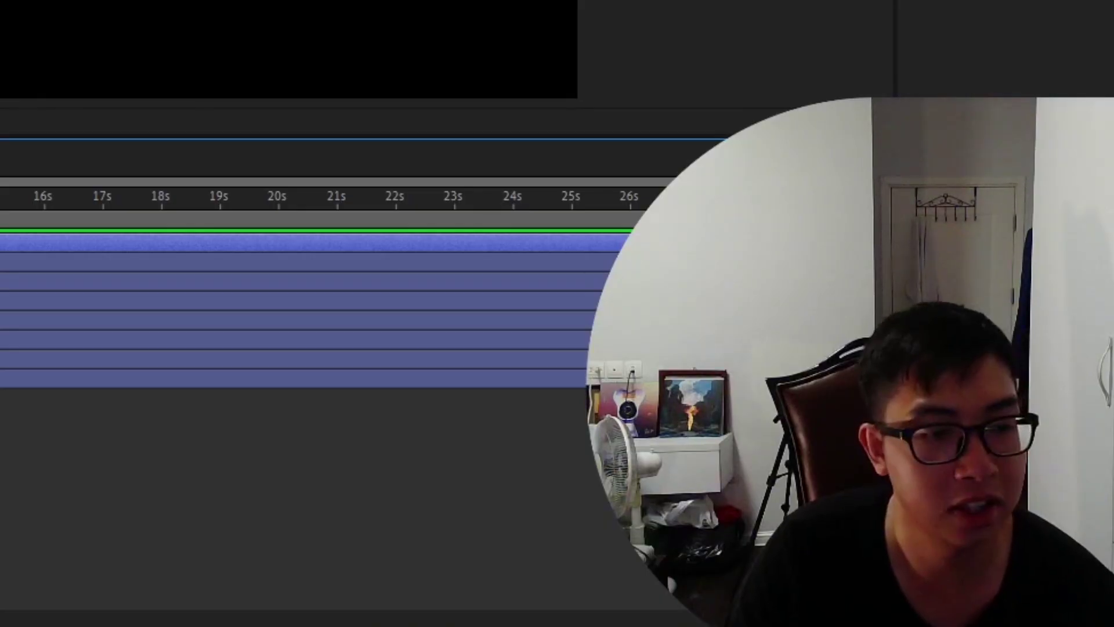
# Step: In Comp 1, set BASE_LAYER's Trim Paths 1 End to 0% and keyframe it at 0:00:00:00
pyautogui.hotkey('alt', ']')
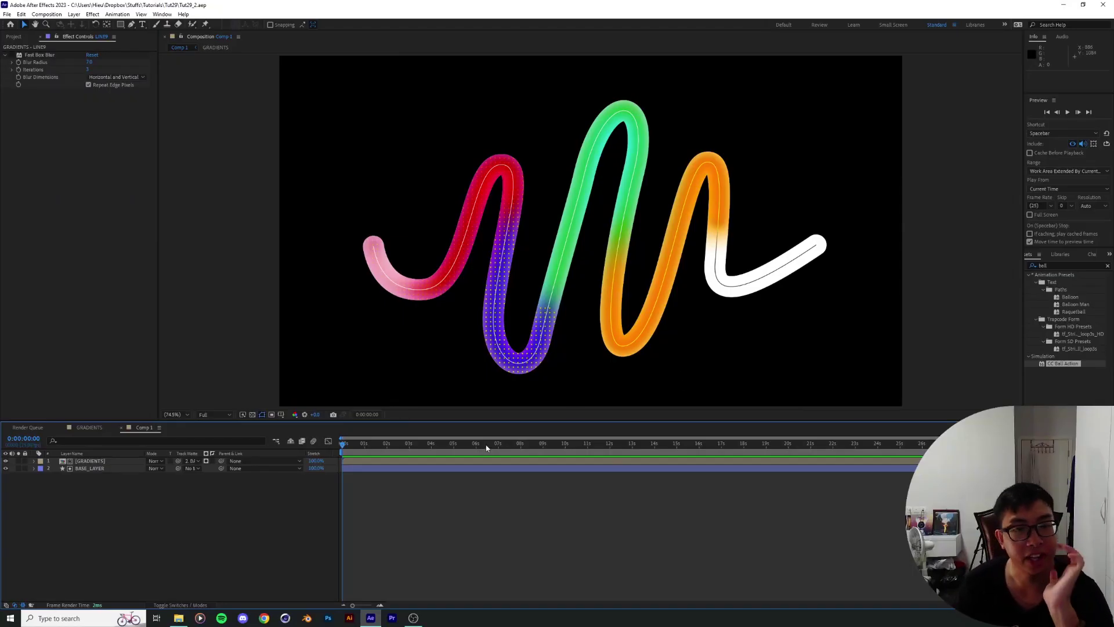
pyautogui.scroll(3, 530, 319)
pyautogui.moveTo(410, 299)
pyautogui.mouseDown()
pyautogui.moveTo(525, 261)
pyautogui.moveTo(557, 275)
pyautogui.moveTo(570, 297)
pyautogui.moveTo(475, 323)
pyautogui.moveTo(460, 381)
pyautogui.moveTo(523, 335)
pyautogui.mouseUp()
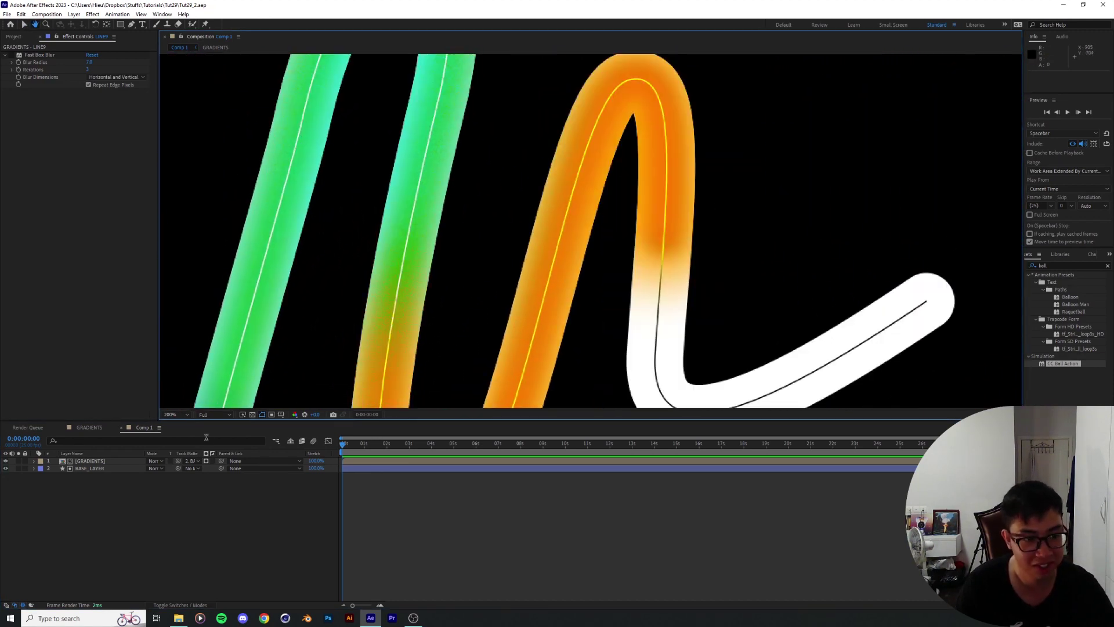
pyautogui.hotkey('shift', '/')
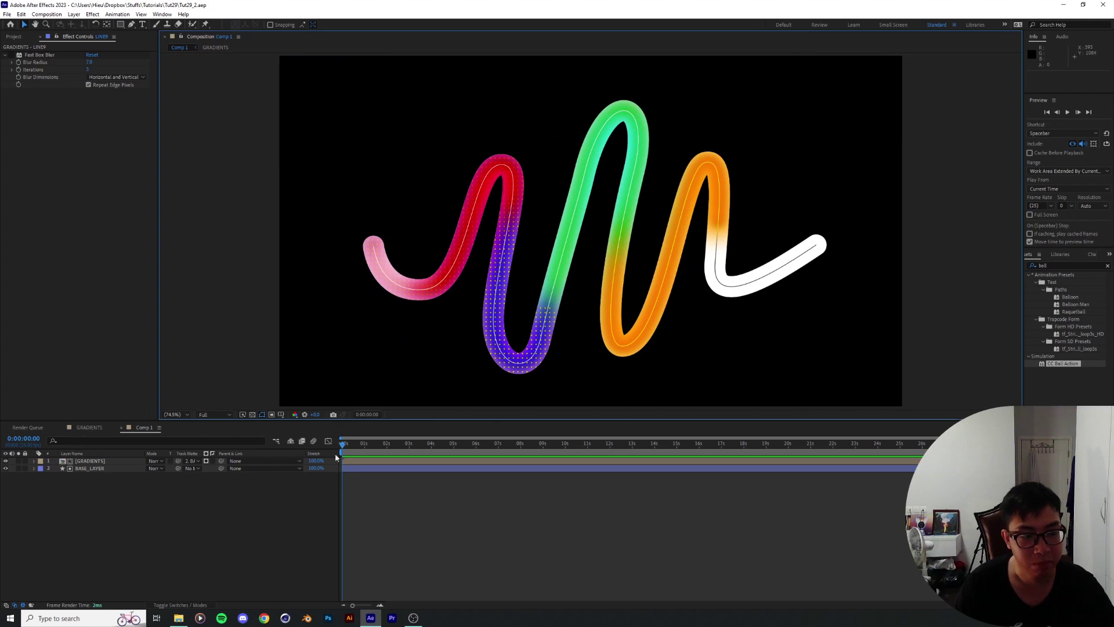
pyautogui.click(91, 469)
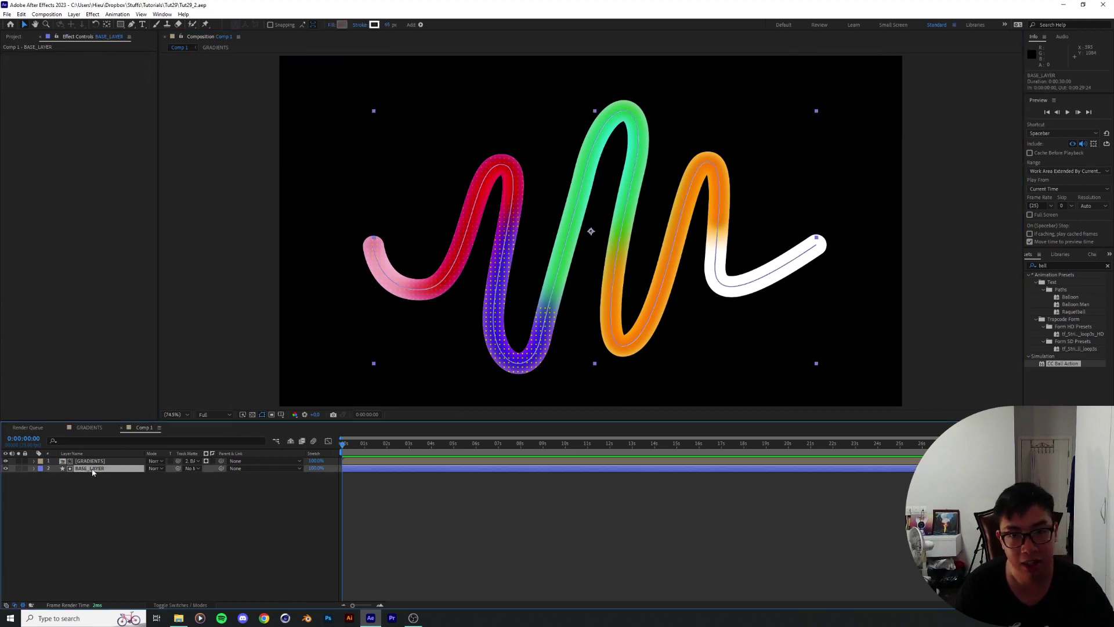
pyautogui.click(34, 469)
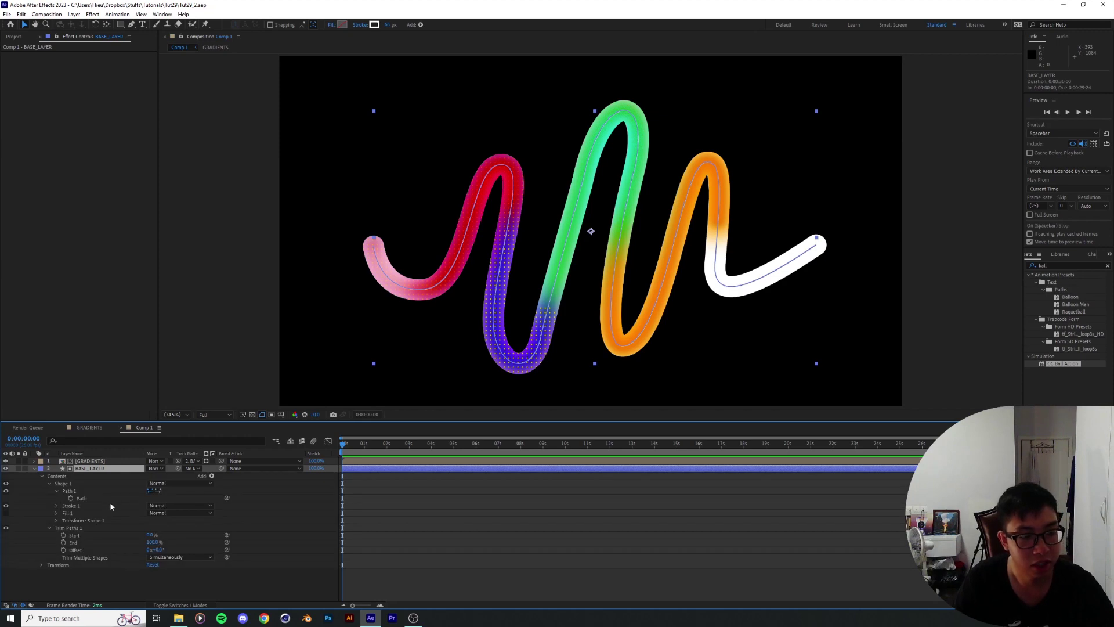
pyautogui.click(69, 525)
pyautogui.click(360, 485)
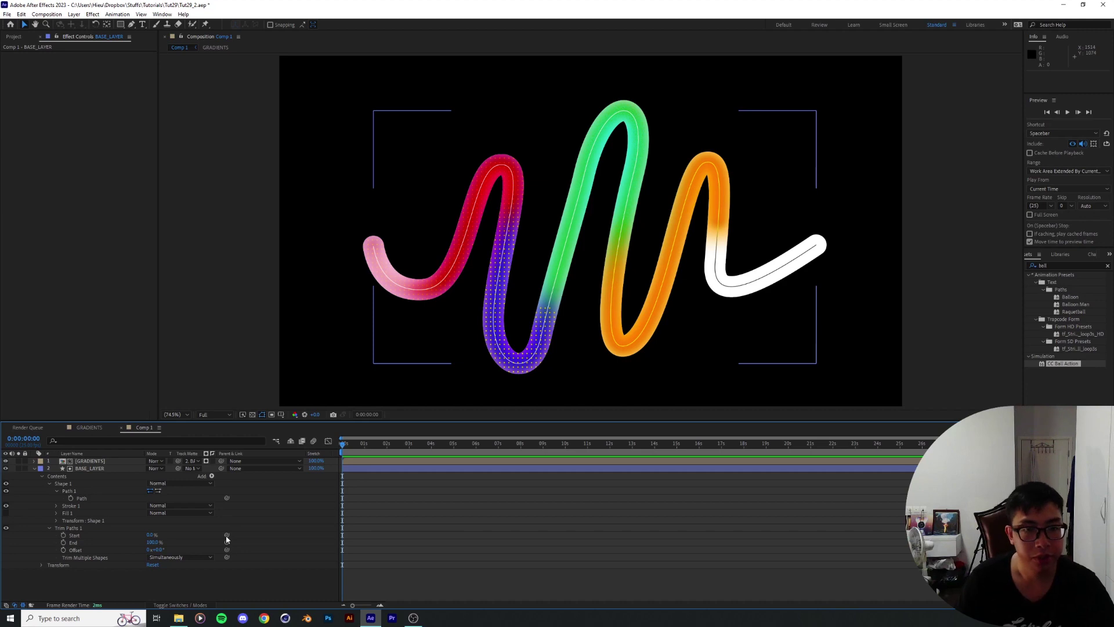
pyautogui.moveTo(134, 546)
pyautogui.mouseDown()
pyautogui.moveTo(104, 547)
pyautogui.moveTo(168, 543)
pyautogui.mouseUp()
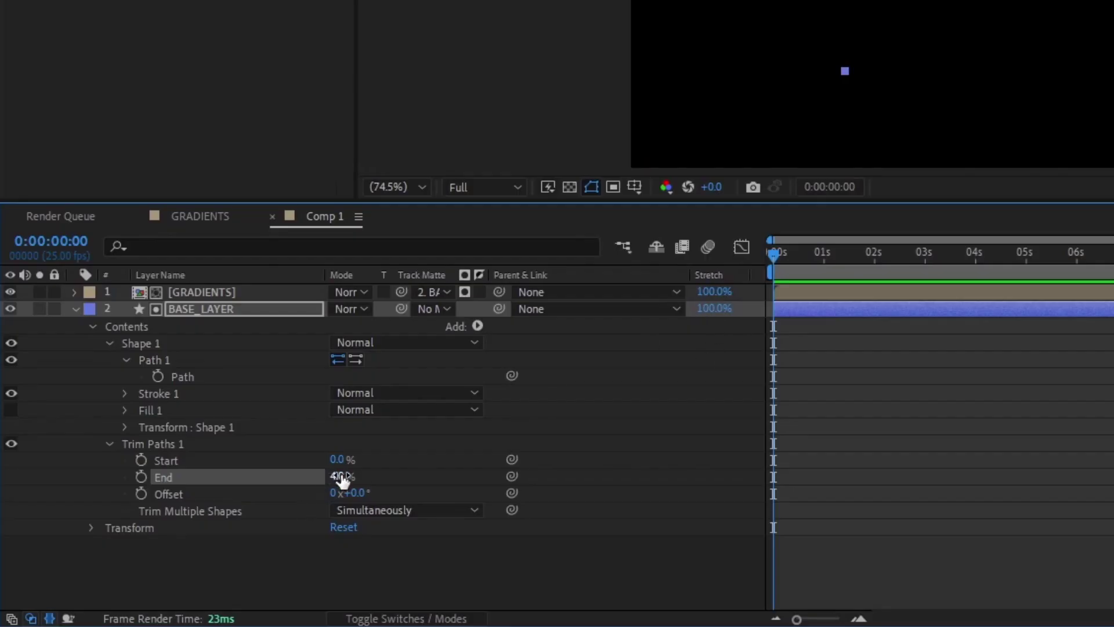
pyautogui.moveTo(342, 479); pyautogui.dragTo(244, 517)
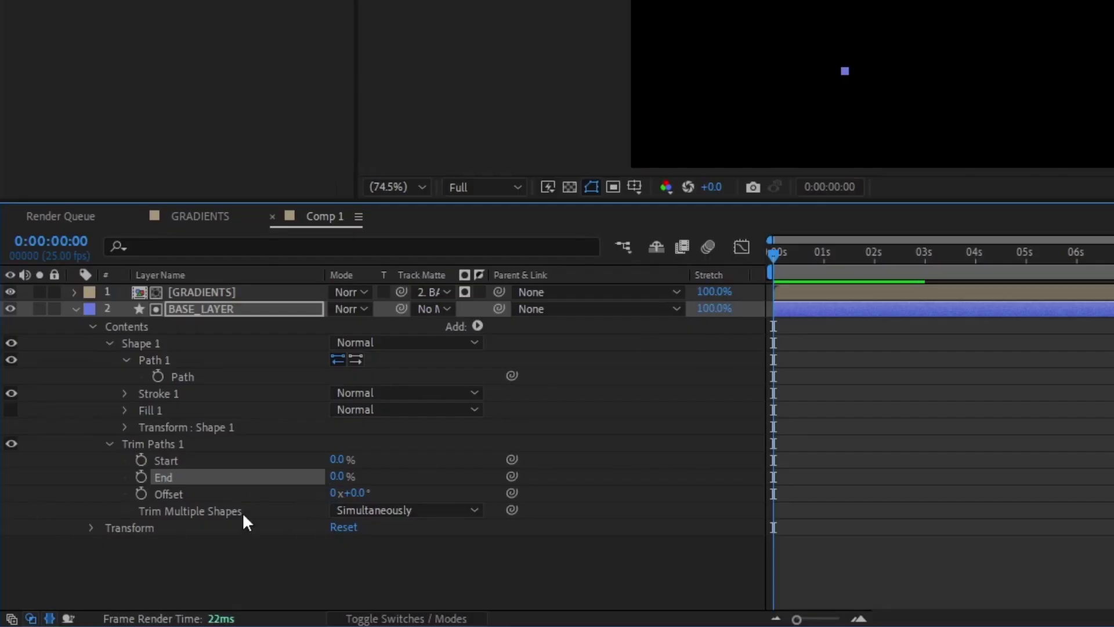
pyautogui.click(140, 477)
# Step: Add a Trim Paths 1 End keyframe at 0:00:00:11 that grows BASE_LAYER's line through its first dip
pyautogui.click(827, 258)
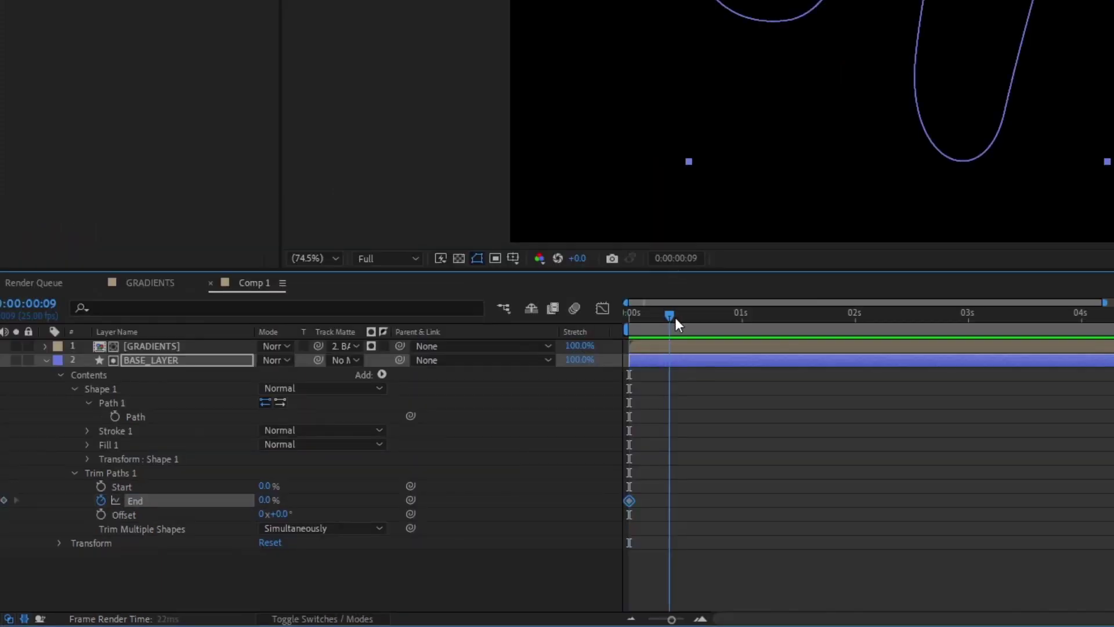
pyautogui.moveTo(674, 318)
pyautogui.mouseDown()
pyautogui.moveTo(701, 319)
pyautogui.moveTo(679, 322)
pyautogui.mouseUp()
pyautogui.moveTo(267, 502); pyautogui.dragTo(271, 502)
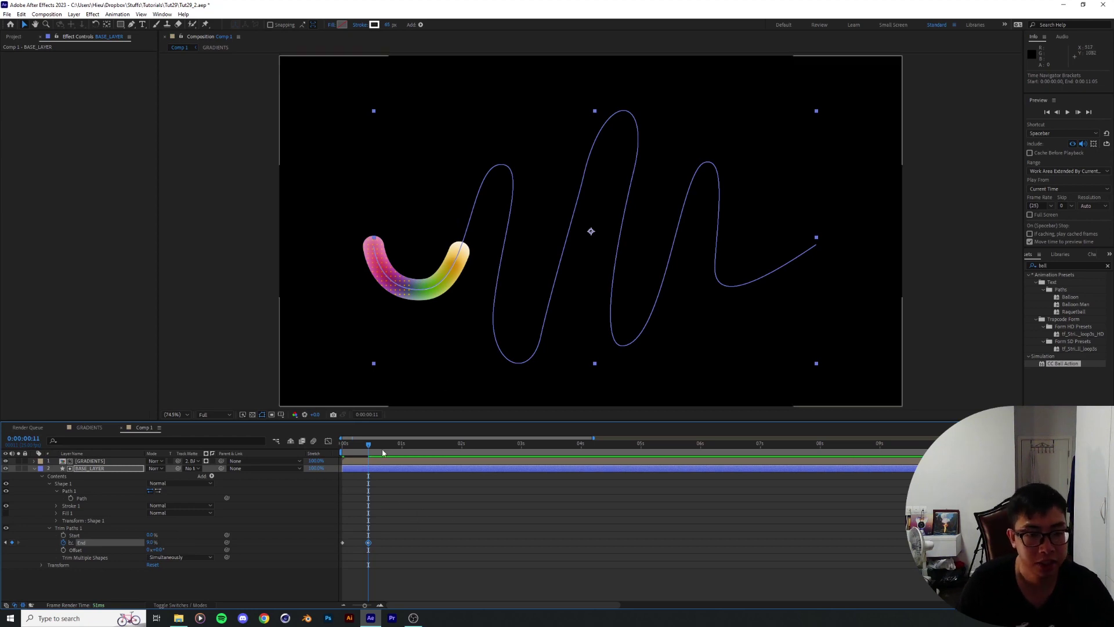
# Step: Keyframe the End at 0:00:00:24 so the line rounds the second dip, and move that keyframe three frames later to 0:00:01:02
pyautogui.moveTo(369, 448); pyautogui.dragTo(399, 447)
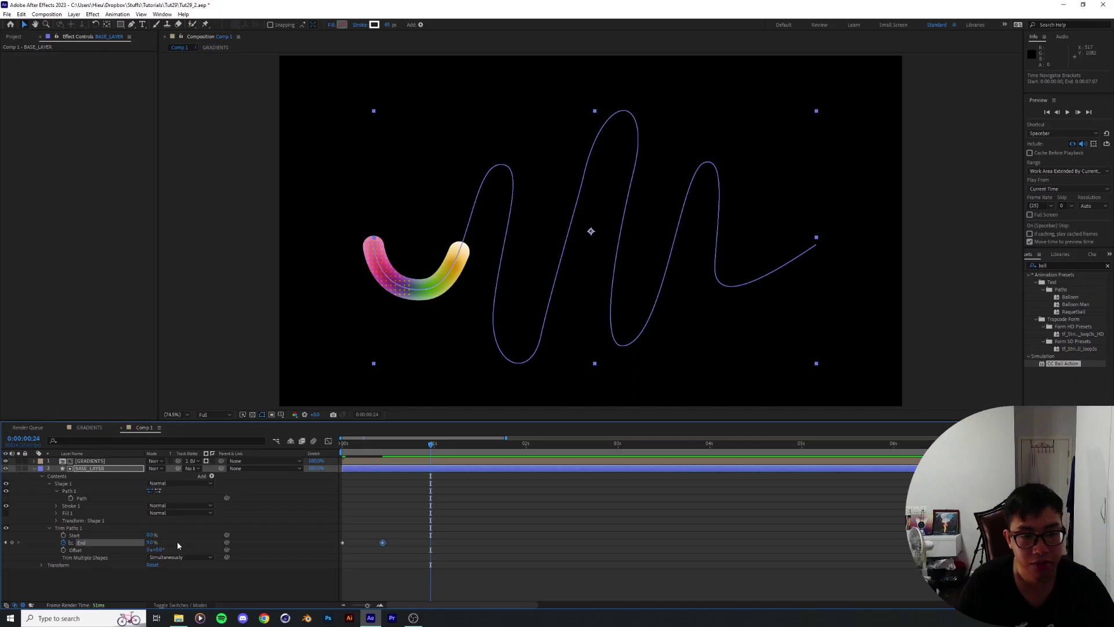
pyautogui.click(152, 542)
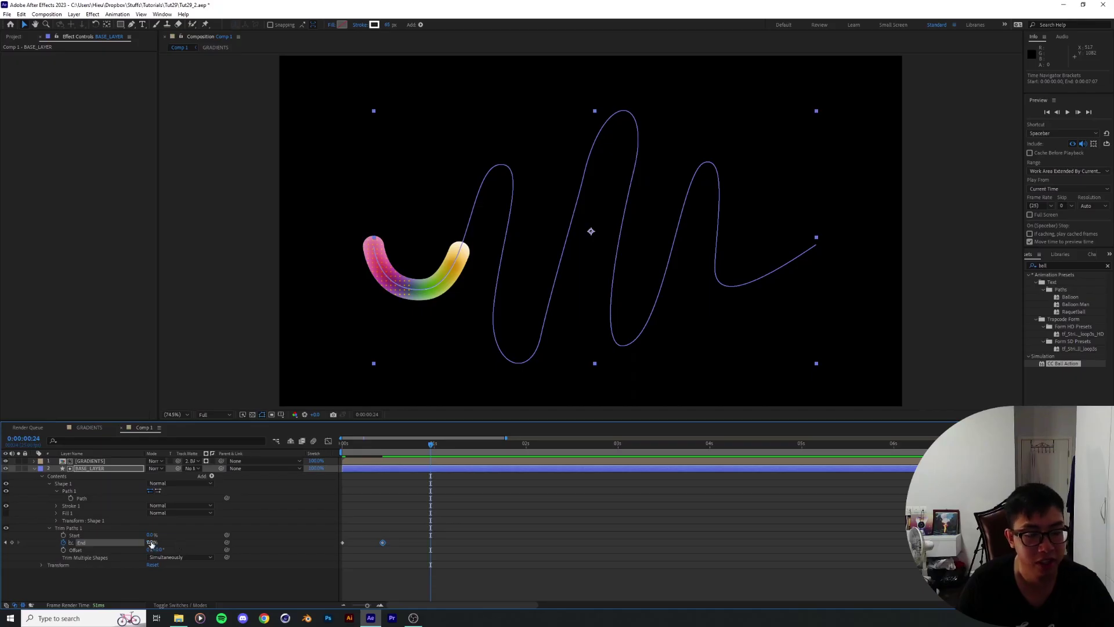
pyautogui.write('23')
pyautogui.press('Return')
pyautogui.moveTo(158, 542); pyautogui.dragTo(161, 542)
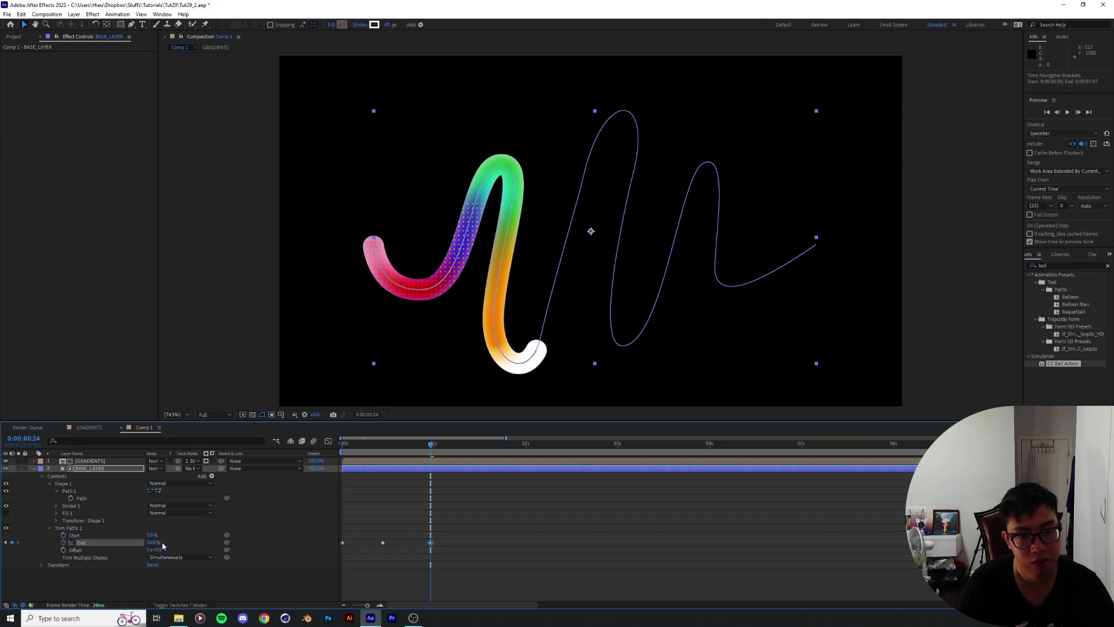
pyautogui.hotkey('alt', 'Right')
pyautogui.hotkey('alt', 'Right')
pyautogui.hotkey('alt', 'Right')
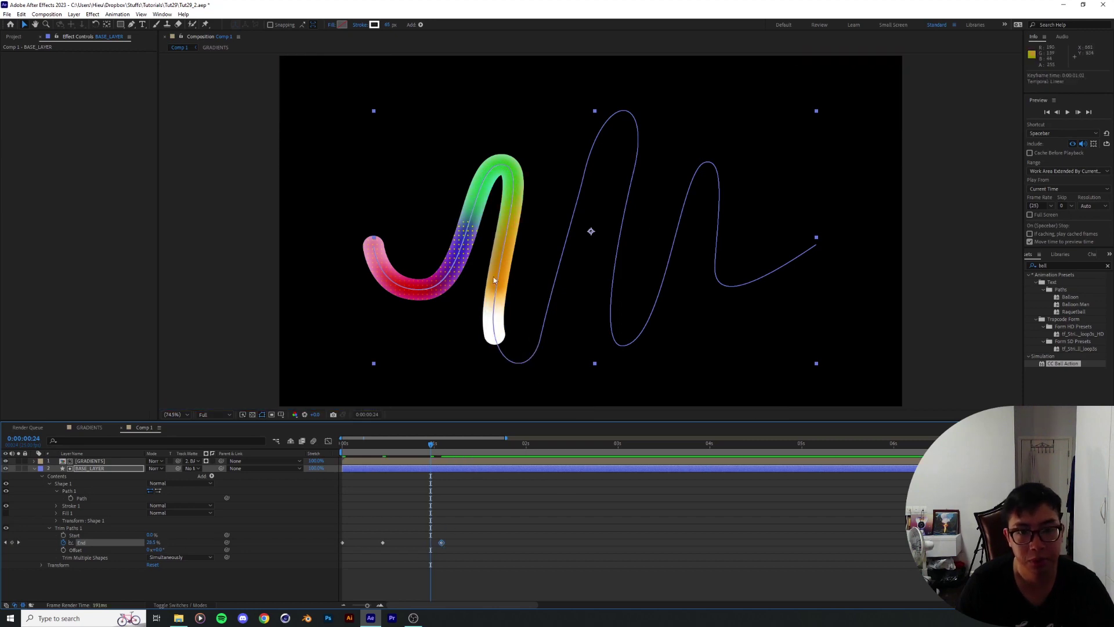
# Step: Add two more End keyframes, growing the line around the third dip and then down to the fourth dip at 0:00:02:00
pyautogui.press('F2')
pyautogui.moveTo(463, 447); pyautogui.dragTo(471, 450)
pyautogui.moveTo(152, 542); pyautogui.dragTo(173, 541)
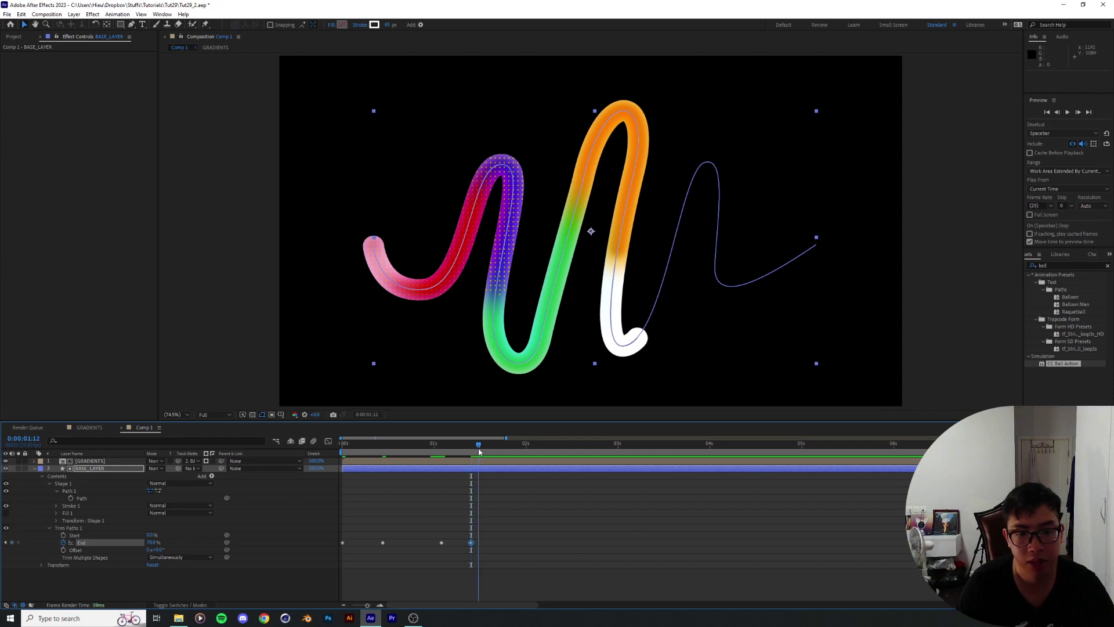
pyautogui.moveTo(150, 542); pyautogui.dragTo(163, 542)
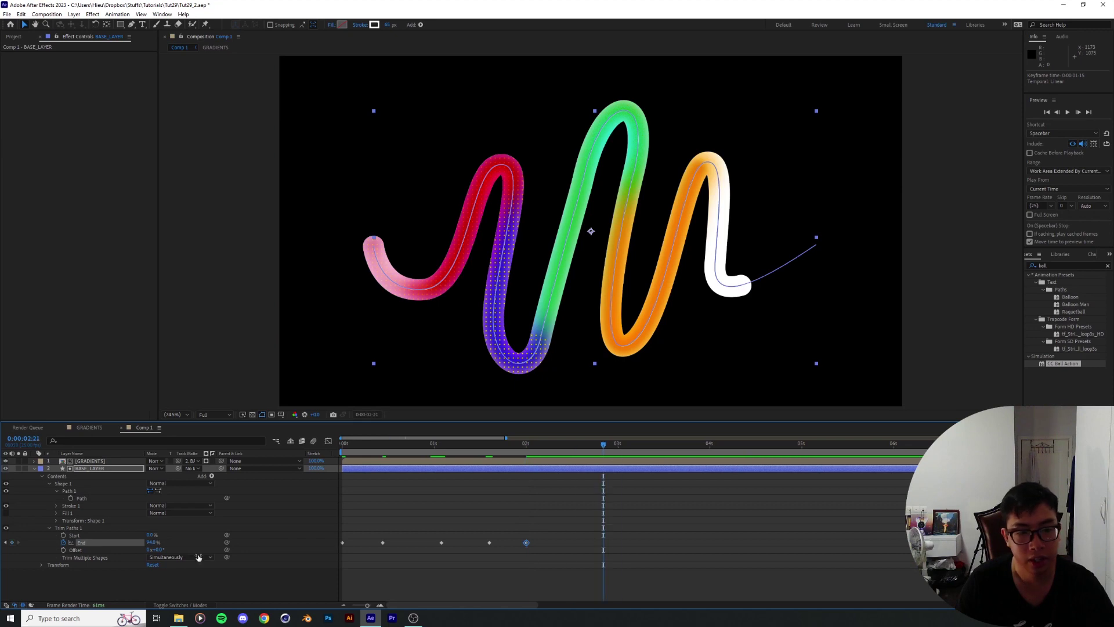
# Step: Keyframe the End at 100% at 0:00:02:21, shift that keyframe slightly earlier and preview the animation
pyautogui.moveTo(148, 545); pyautogui.dragTo(162, 545)
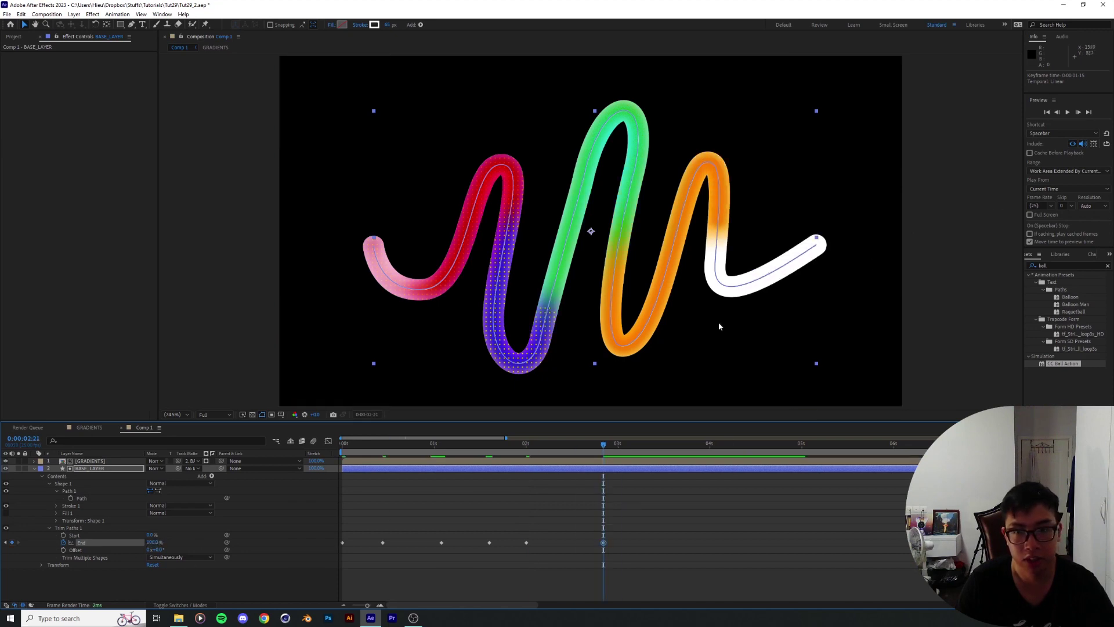
pyautogui.moveTo(604, 543); pyautogui.dragTo(592, 542)
pyautogui.press('space')
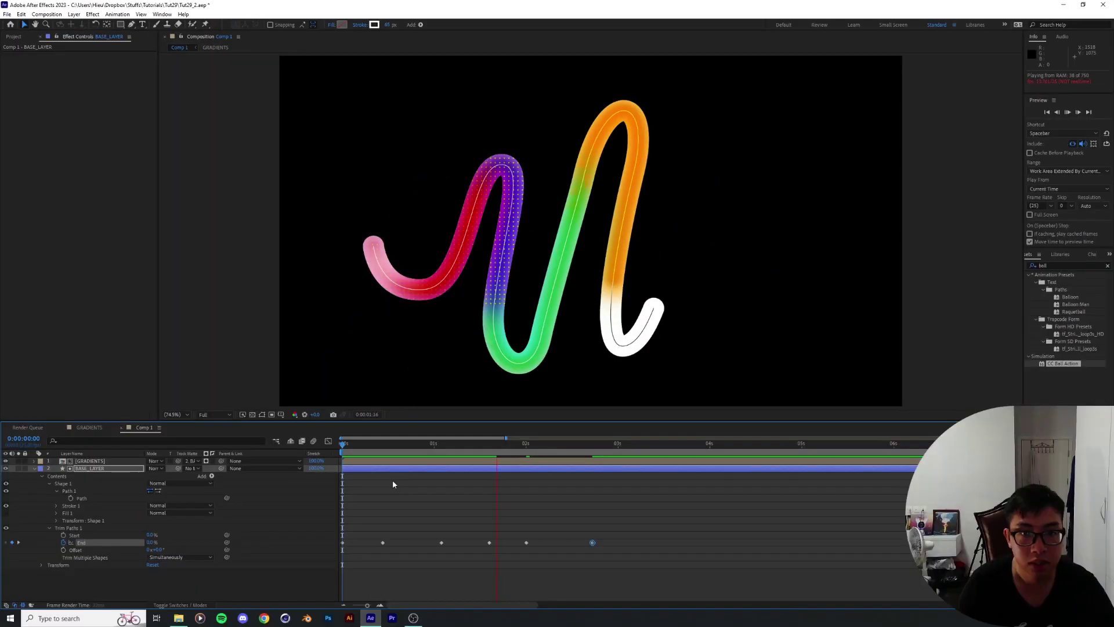
pyautogui.press('space')
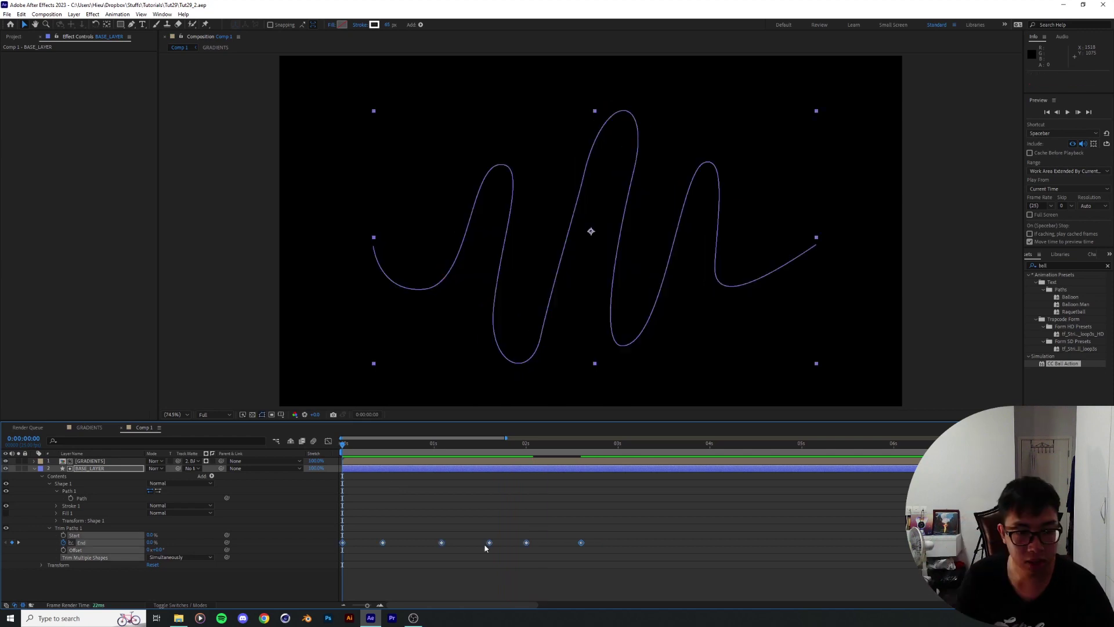
# Step: Apply Easy Ease to all of BASE_LAYER's Trim Paths End keyframes and show their speed curves in the Graph Editor
pyautogui.moveTo(621, 535); pyautogui.dragTo(315, 552)
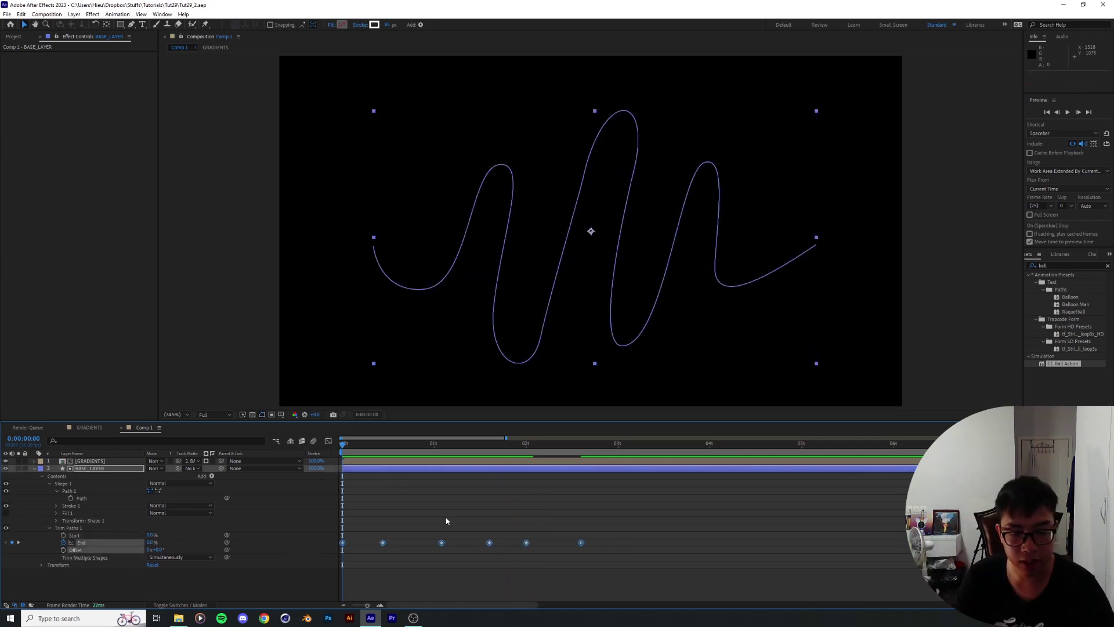
pyautogui.press('F9')
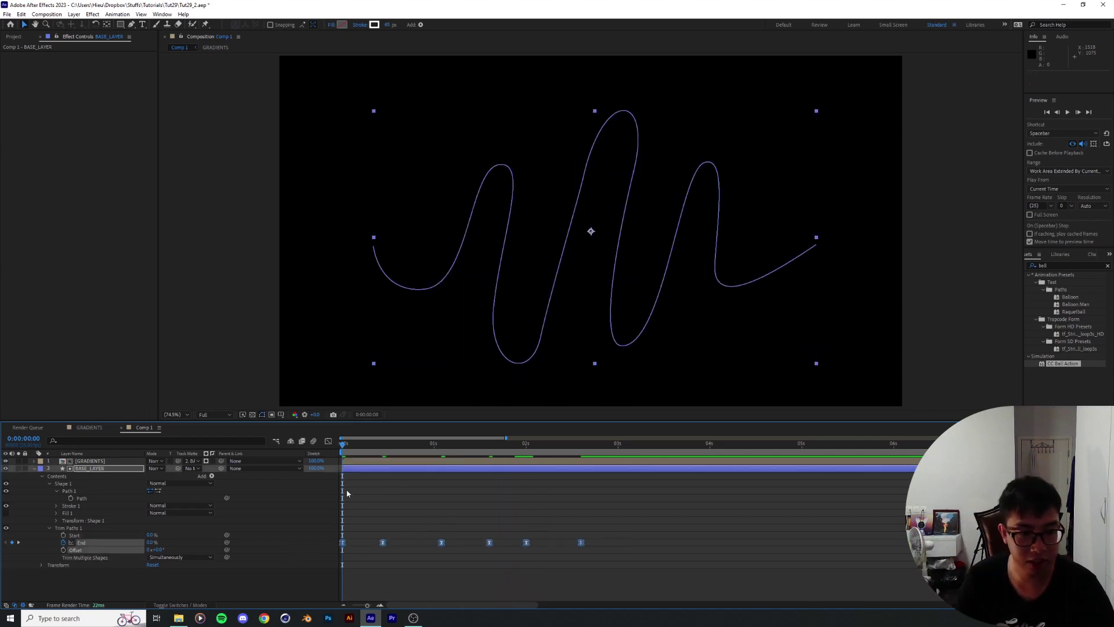
pyautogui.hotkey('shift', 'F3')
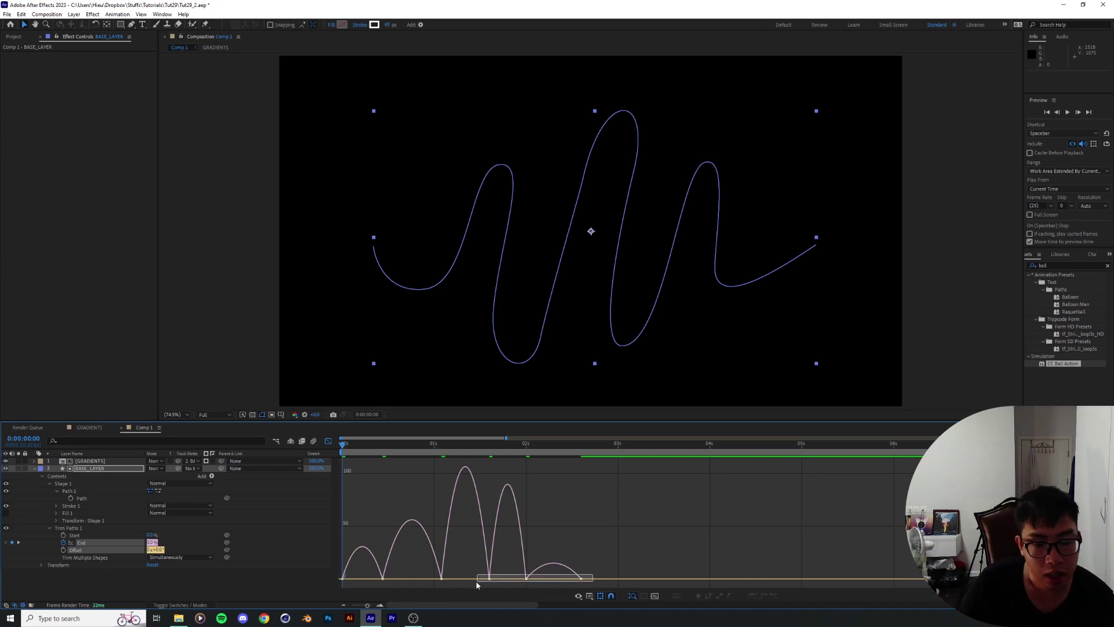
pyautogui.moveTo(476, 584); pyautogui.dragTo(474, 583)
# Step: Raise the 0:00:00:11 keyframe's speed to about 17.8 %/sec and extend its outgoing influence to about 65% in the speed graph
pyautogui.moveTo(343, 444); pyautogui.dragTo(380, 448)
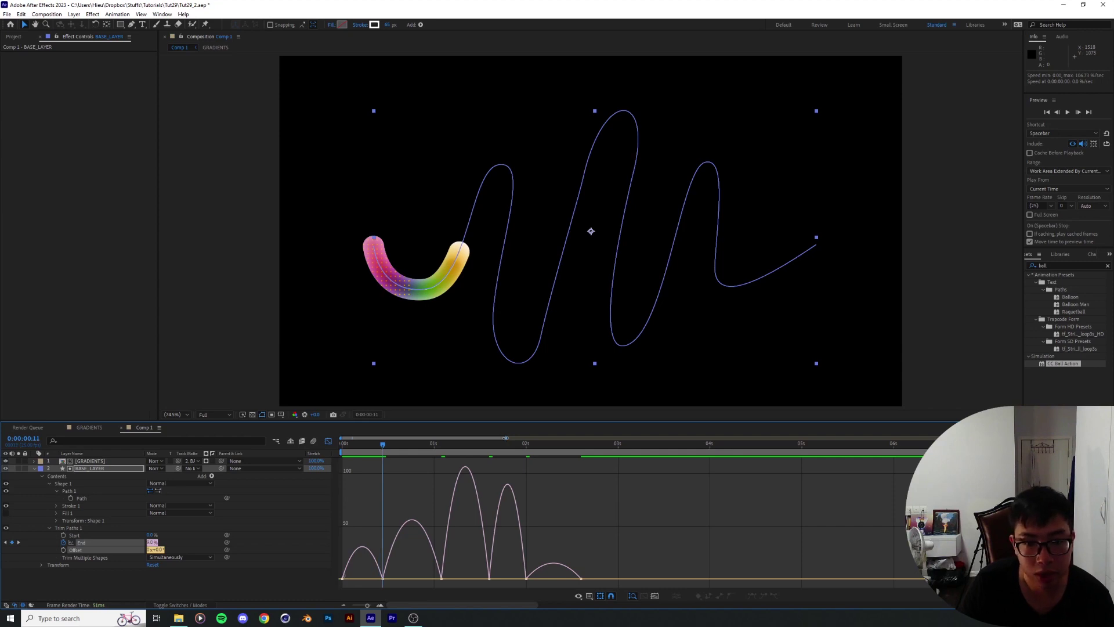
pyautogui.moveTo(505, 437); pyautogui.dragTo(400, 437)
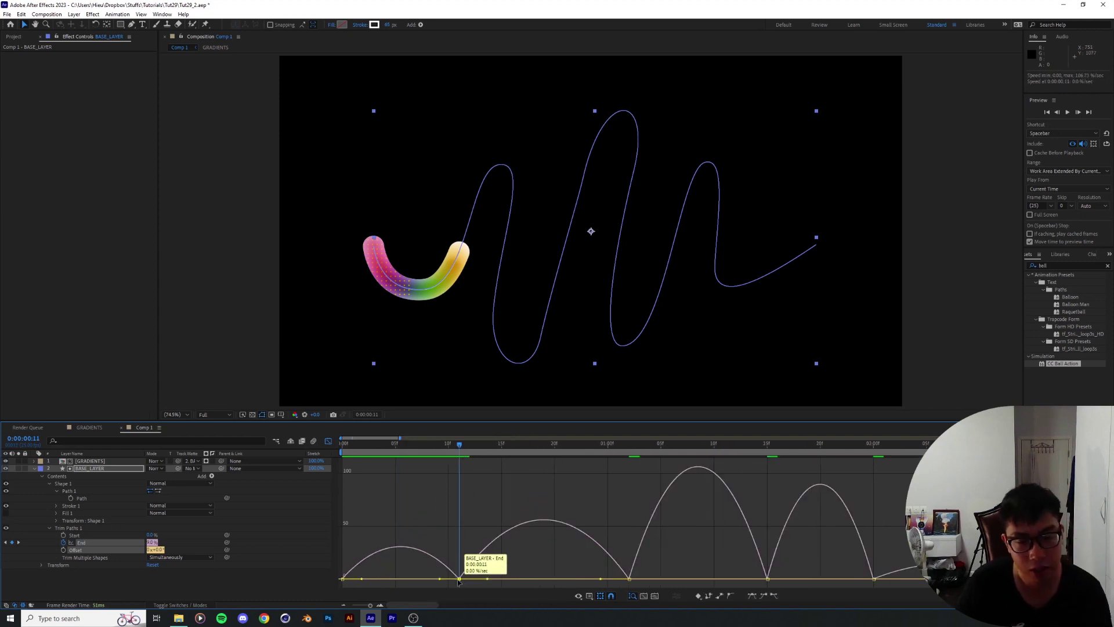
pyautogui.moveTo(440, 579); pyautogui.dragTo(491, 560)
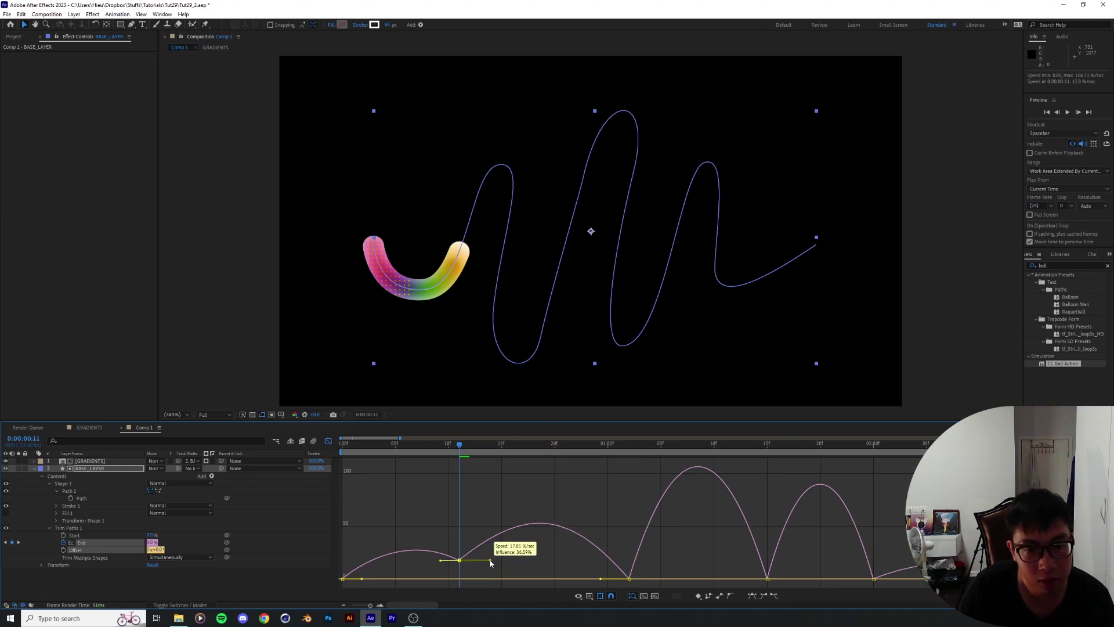
pyautogui.rightClick(452, 501)
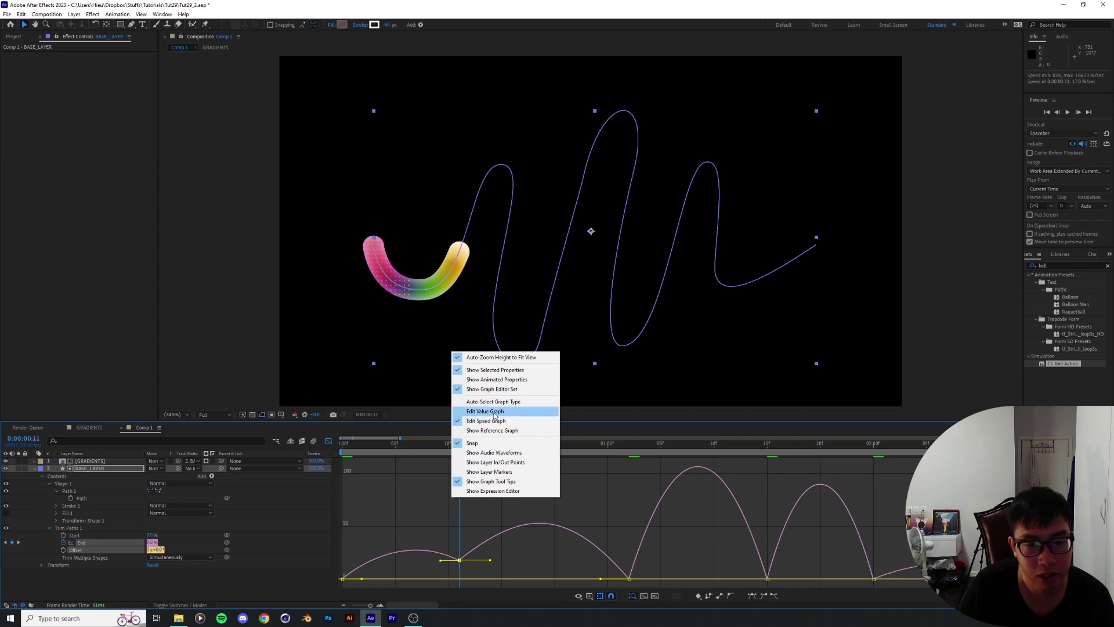
pyautogui.click(485, 5)
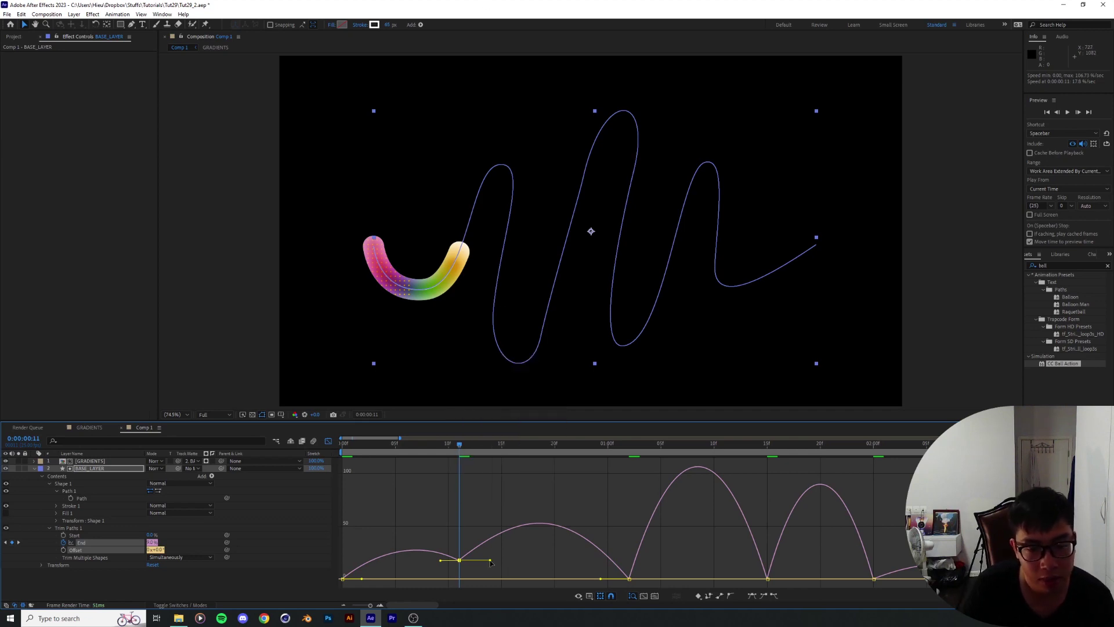
pyautogui.moveTo(490, 561); pyautogui.dragTo(515, 564)
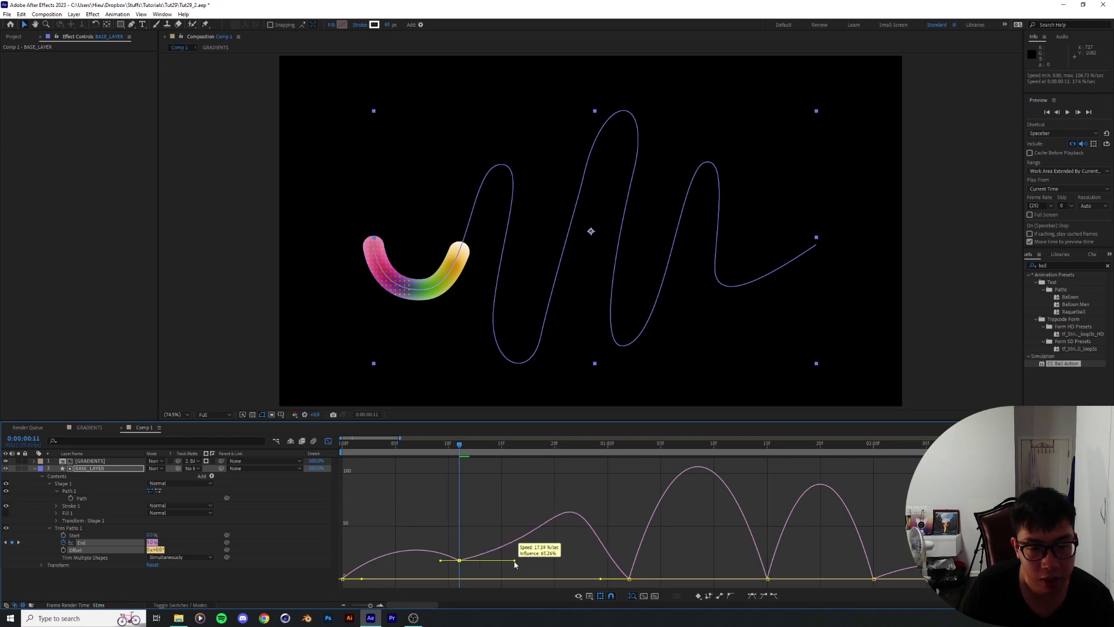
# Step: Lengthen the outgoing handle at 0:00:00:11 and the incoming handle at 0:00:01:02 to form a sharp speed peak, and scrub through the motion
pyautogui.click(466, 447)
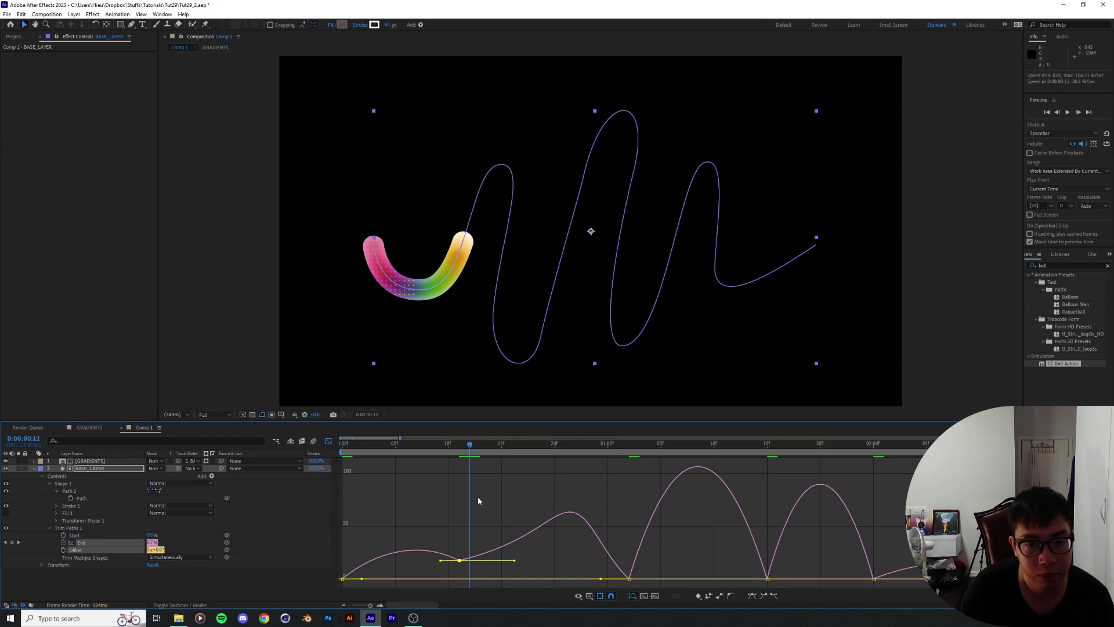
pyautogui.moveTo(473, 448); pyautogui.dragTo(521, 446)
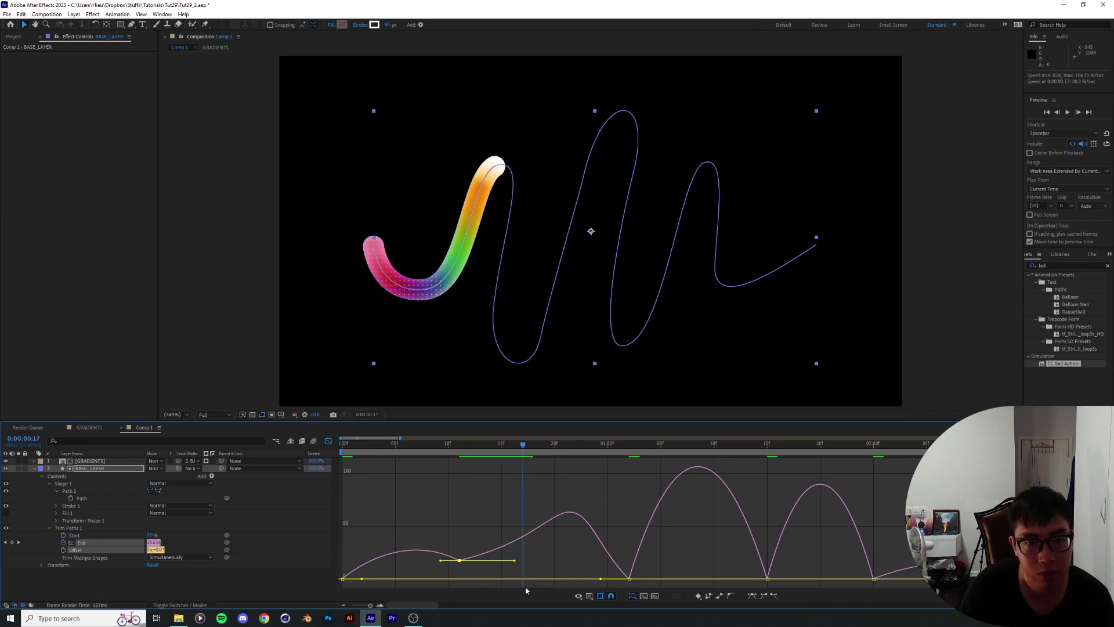
pyautogui.moveTo(513, 564); pyautogui.dragTo(539, 560)
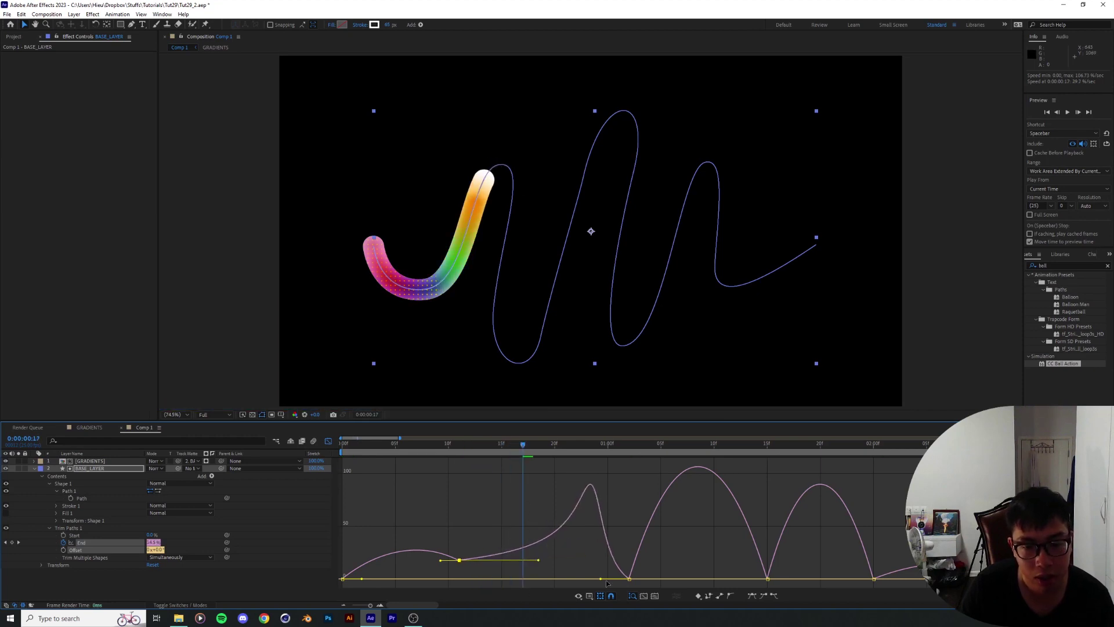
pyautogui.moveTo(601, 580); pyautogui.dragTo(554, 581)
pyautogui.moveTo(608, 446); pyautogui.dragTo(617, 451)
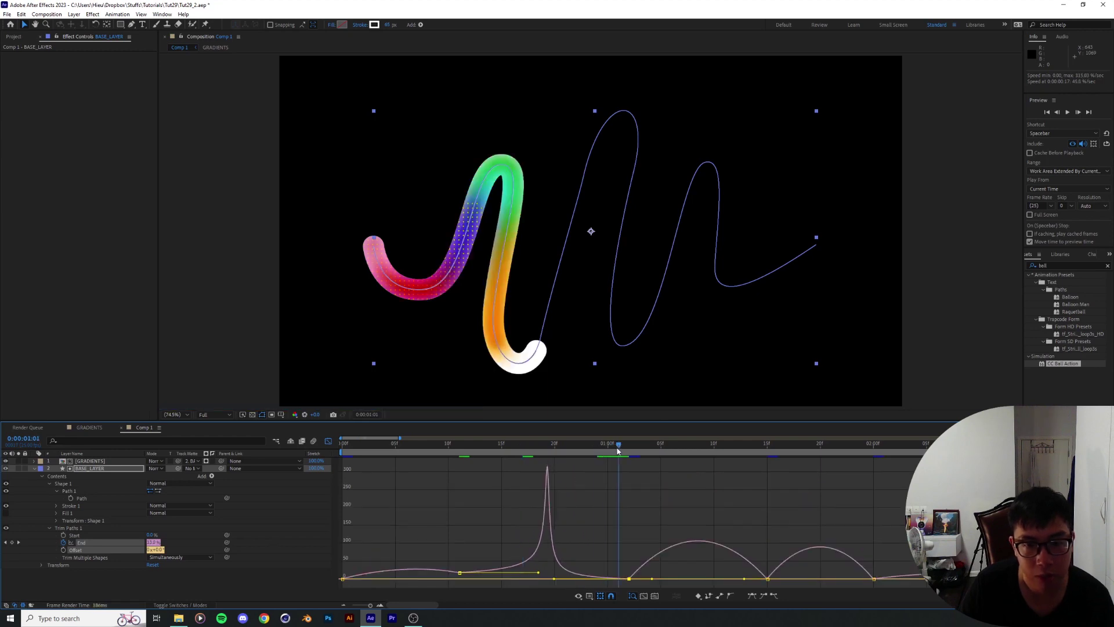
# Step: Raise the incoming and outgoing speed at the 0:00:01:02 keyframe to about 17.6 %/sec and preview the motion
pyautogui.moveTo(554, 582); pyautogui.dragTo(555, 572)
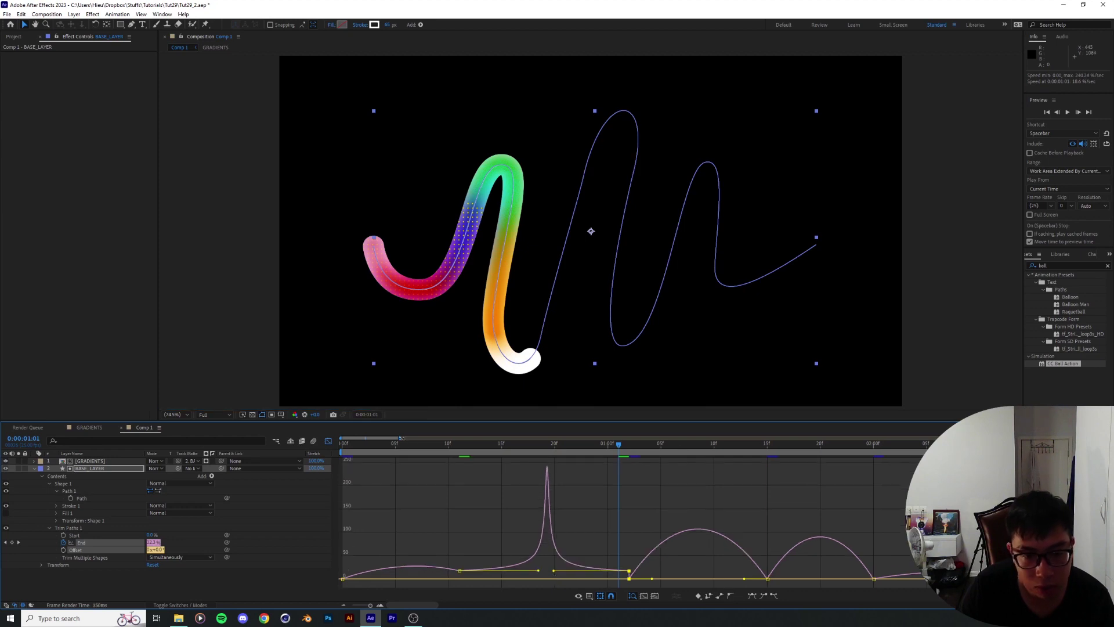
pyautogui.moveTo(401, 438); pyautogui.dragTo(377, 438)
pyautogui.moveTo(701, 571); pyautogui.dragTo(700, 571)
pyautogui.moveTo(870, 581); pyautogui.dragTo(869, 572)
pyautogui.press('space')
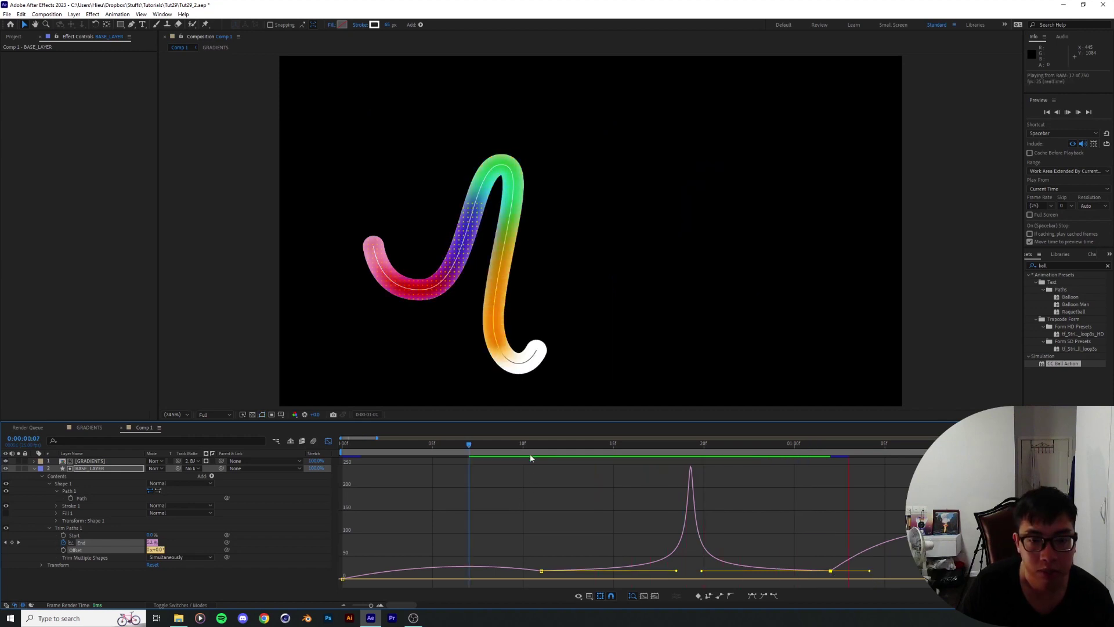
pyautogui.press('space')
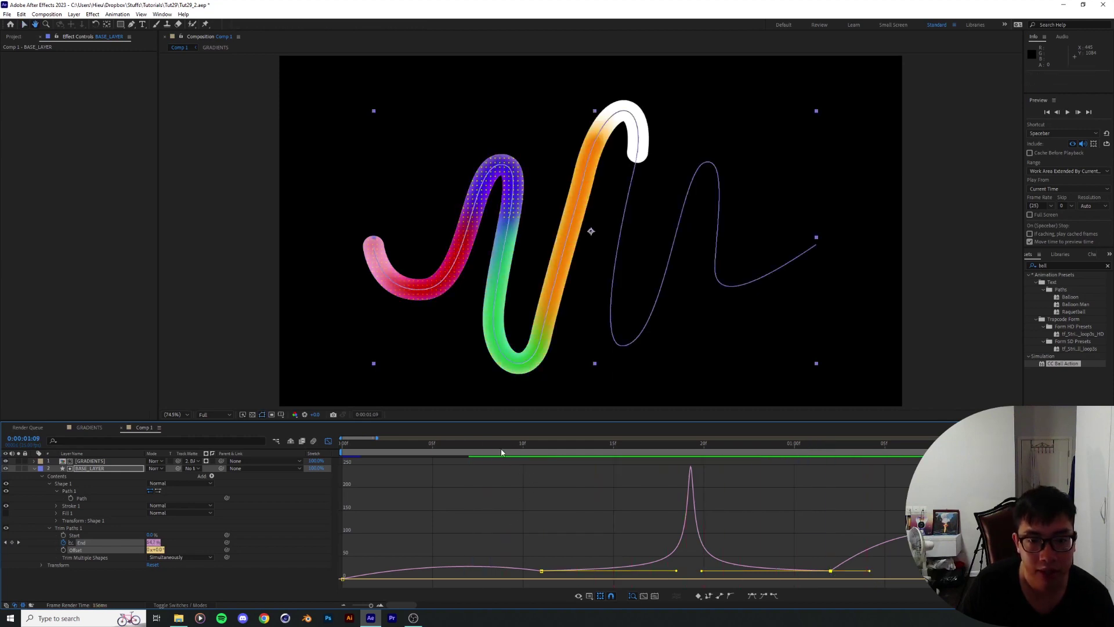
# Step: Extend the outgoing handle at 0:00:01:02 and the incoming handle at 0:00:01:15 toward each other to form a sharp speed peak, and scrub through it
pyautogui.press('=')
pyautogui.click(527, 571)
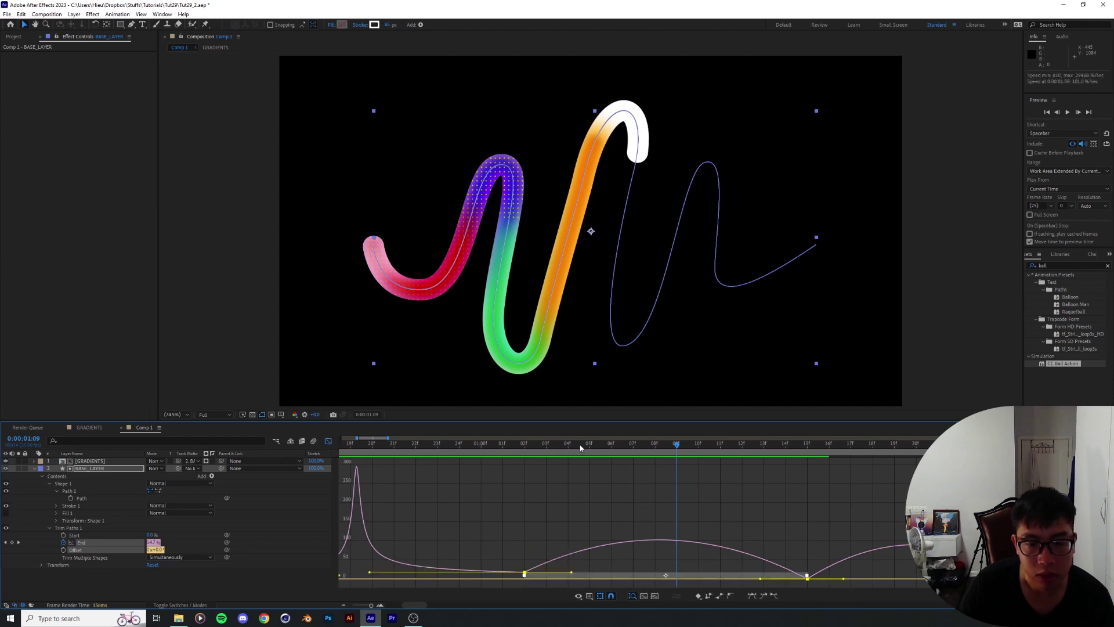
pyautogui.moveTo(604, 445)
pyautogui.mouseDown()
pyautogui.moveTo(654, 447)
pyautogui.moveTo(633, 450)
pyautogui.mouseUp()
pyautogui.click(525, 574)
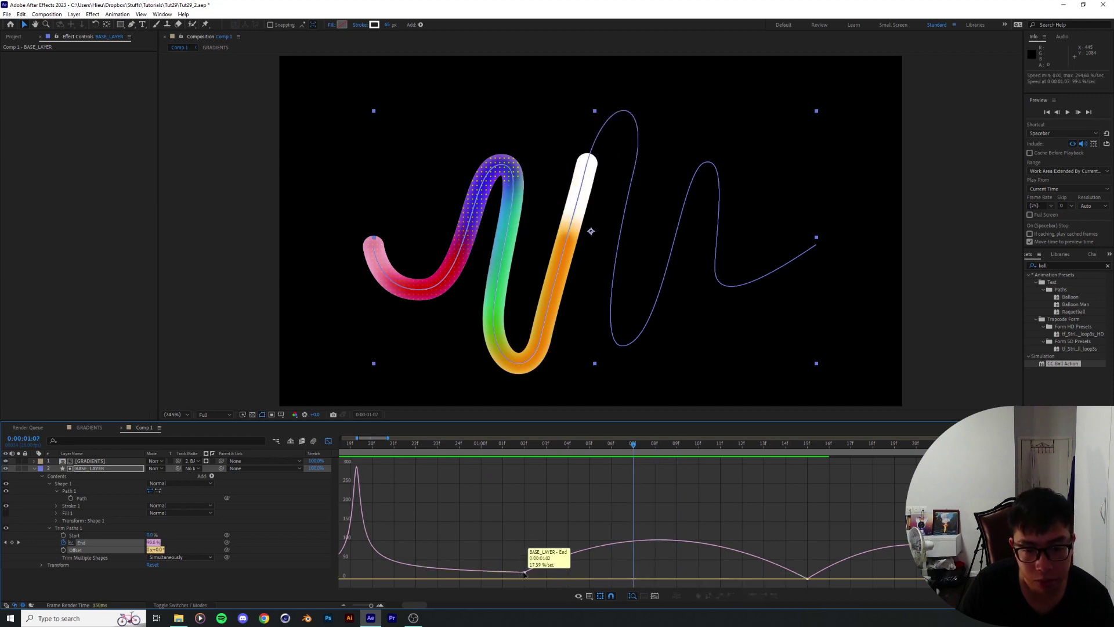
pyautogui.moveTo(571, 572); pyautogui.dragTo(683, 576)
pyautogui.moveTo(760, 578); pyautogui.dragTo(675, 580)
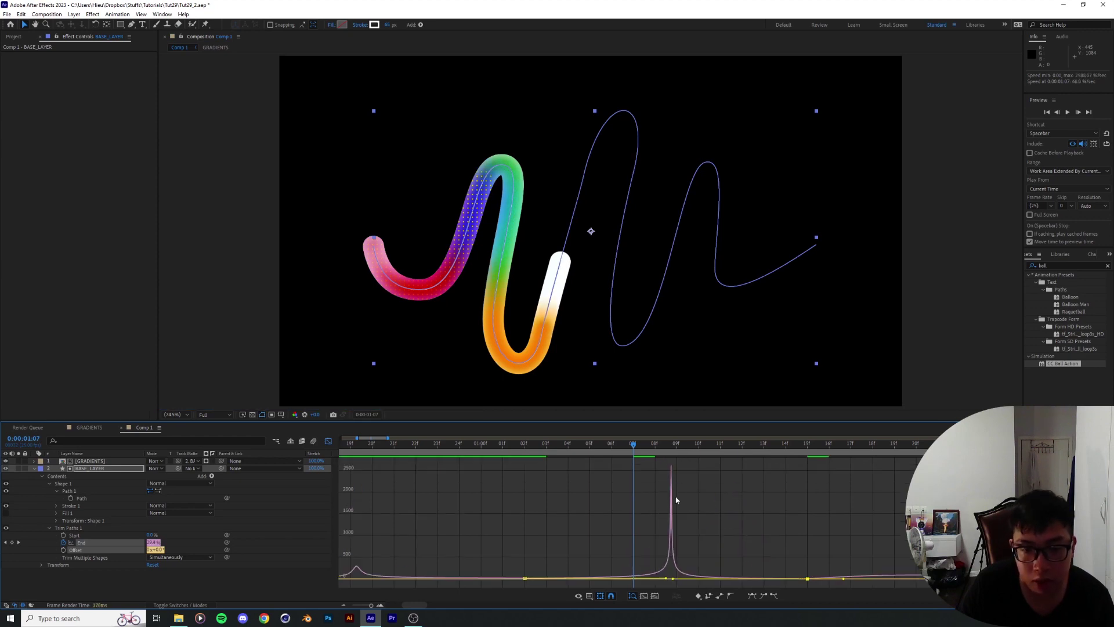
pyautogui.moveTo(657, 448)
pyautogui.mouseDown()
pyautogui.moveTo(669, 445)
pyautogui.moveTo(658, 447)
pyautogui.mouseUp()
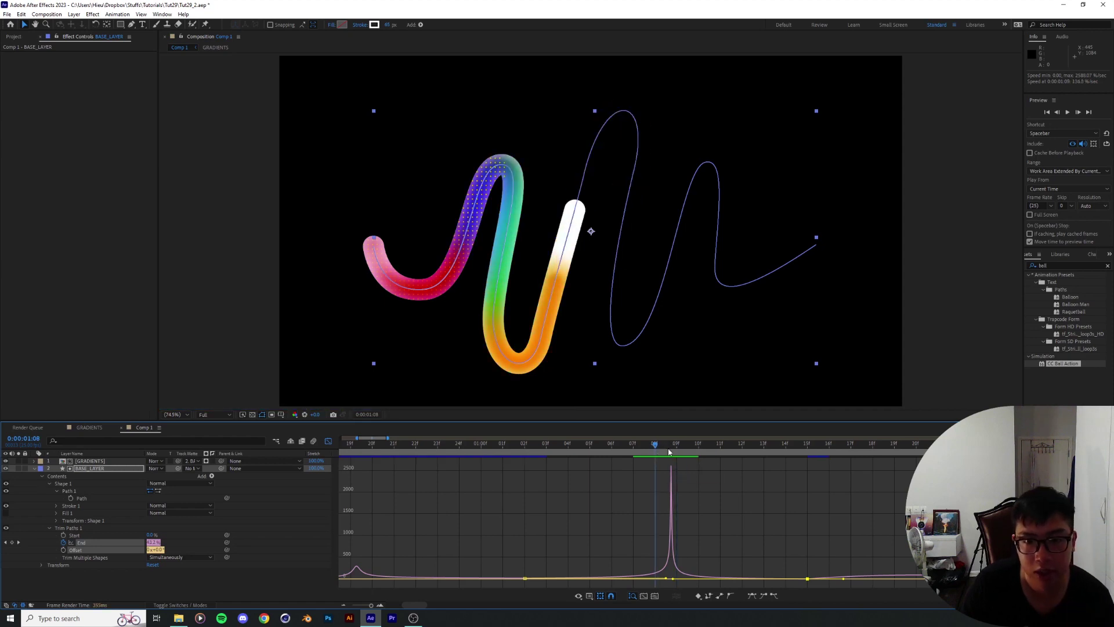
# Step: Soften the speed peak by shortening the 0:00:01:02 outgoing handle and levelling it with the incoming one, previewing the result
pyautogui.click(525, 578)
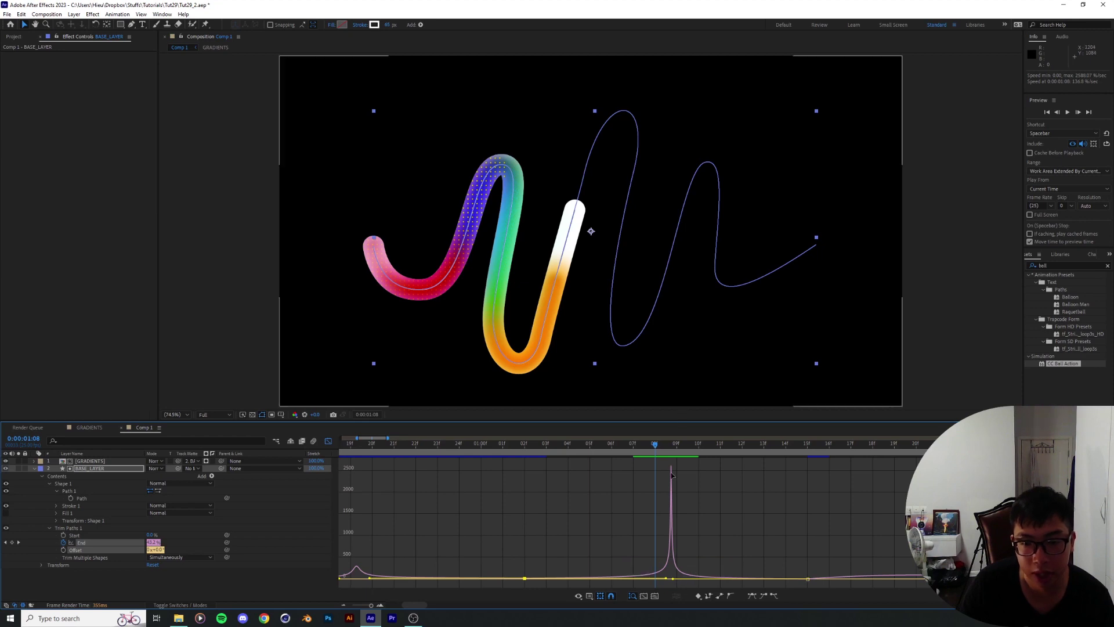
pyautogui.press('space')
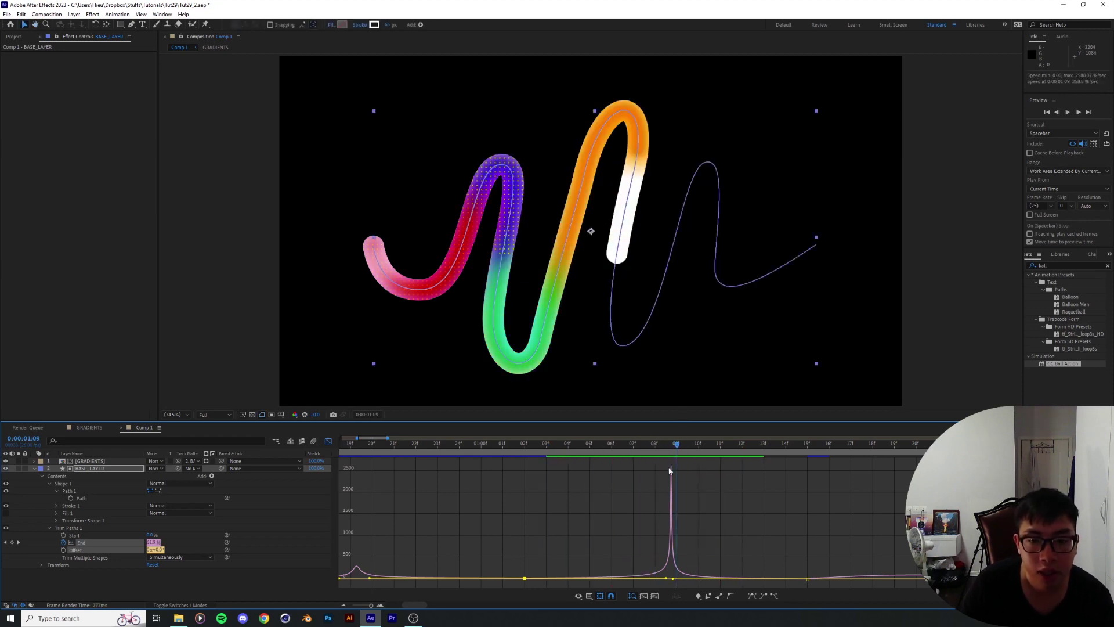
pyautogui.moveTo(674, 579)
pyautogui.mouseDown()
pyautogui.moveTo(638, 579)
pyautogui.moveTo(660, 572)
pyautogui.mouseUp()
pyautogui.press('space')
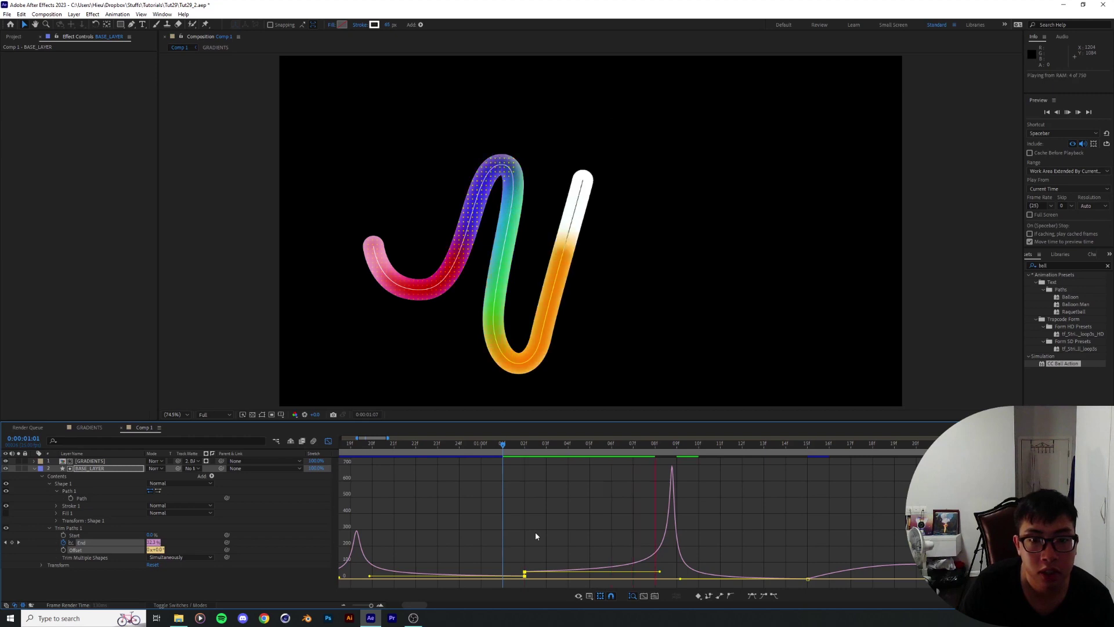
pyautogui.press('space')
pyautogui.moveTo(660, 572); pyautogui.dragTo(656, 576)
pyautogui.press('space')
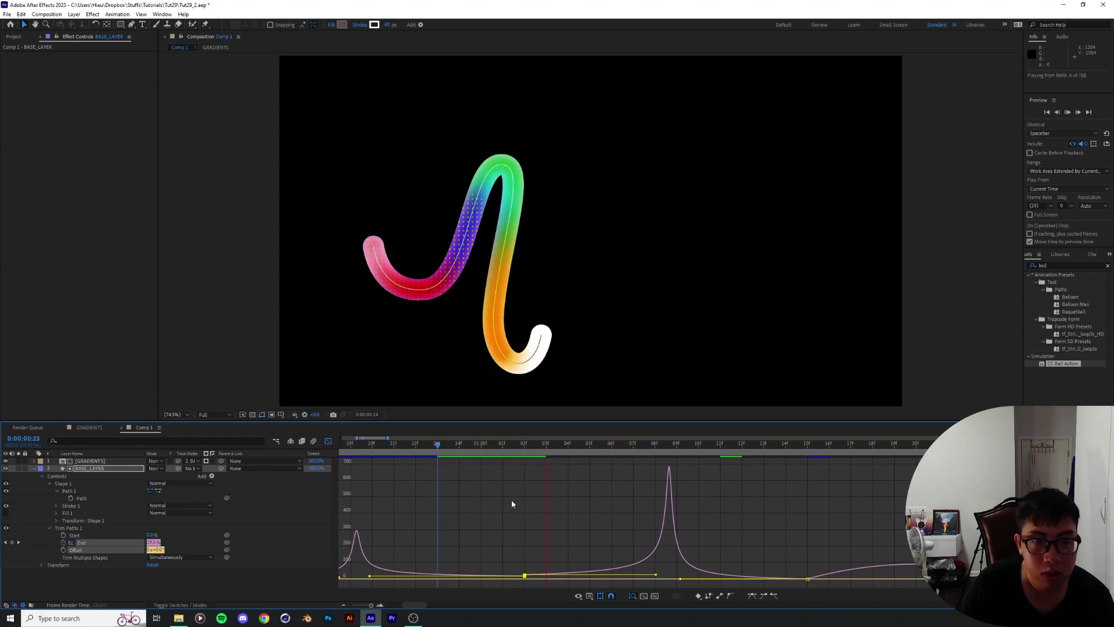
pyautogui.press('space')
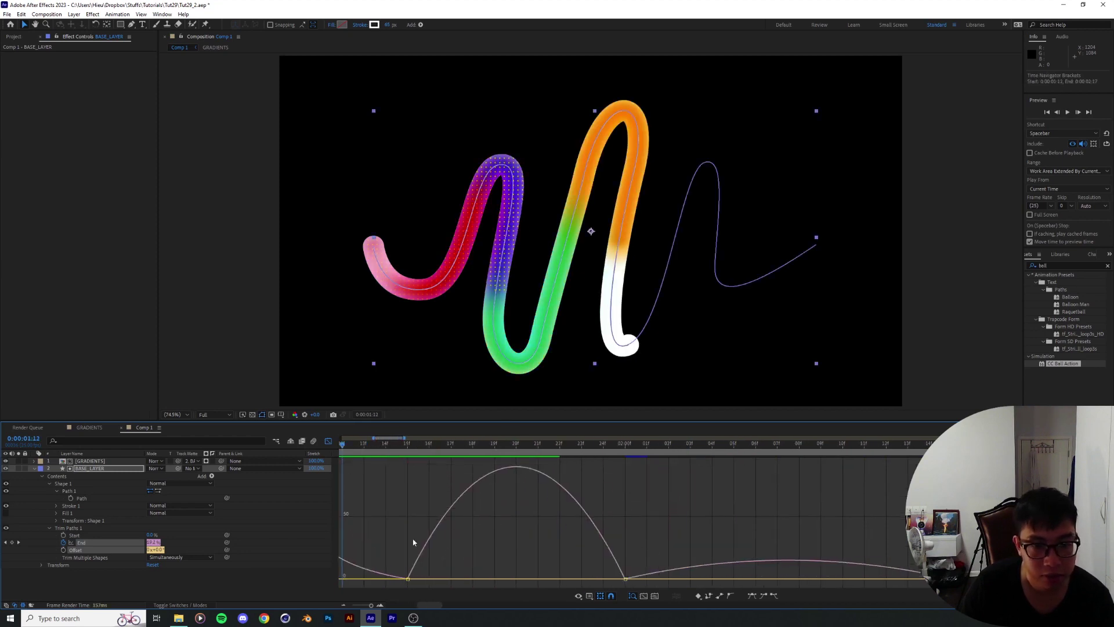
# Step: Lengthen the outgoing handle at 0:00:01:15 and the incoming handle at 0:00:02:00 to form another sharp speed peak, and preview it
pyautogui.click(407, 580)
pyautogui.moveTo(444, 579); pyautogui.dragTo(509, 579)
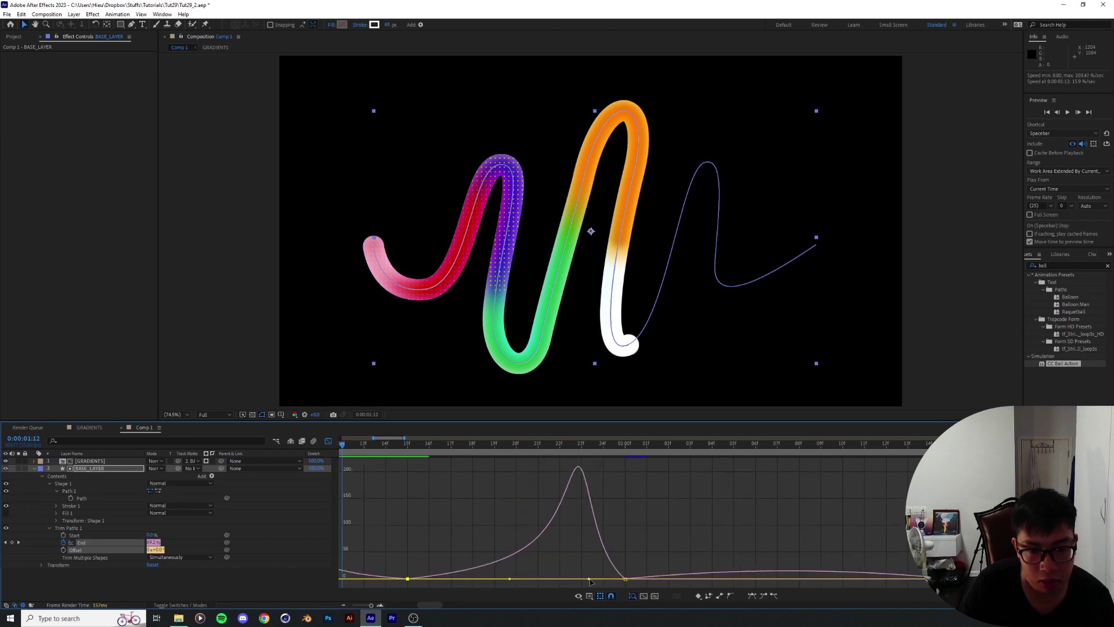
pyautogui.moveTo(589, 578); pyautogui.dragTo(525, 576)
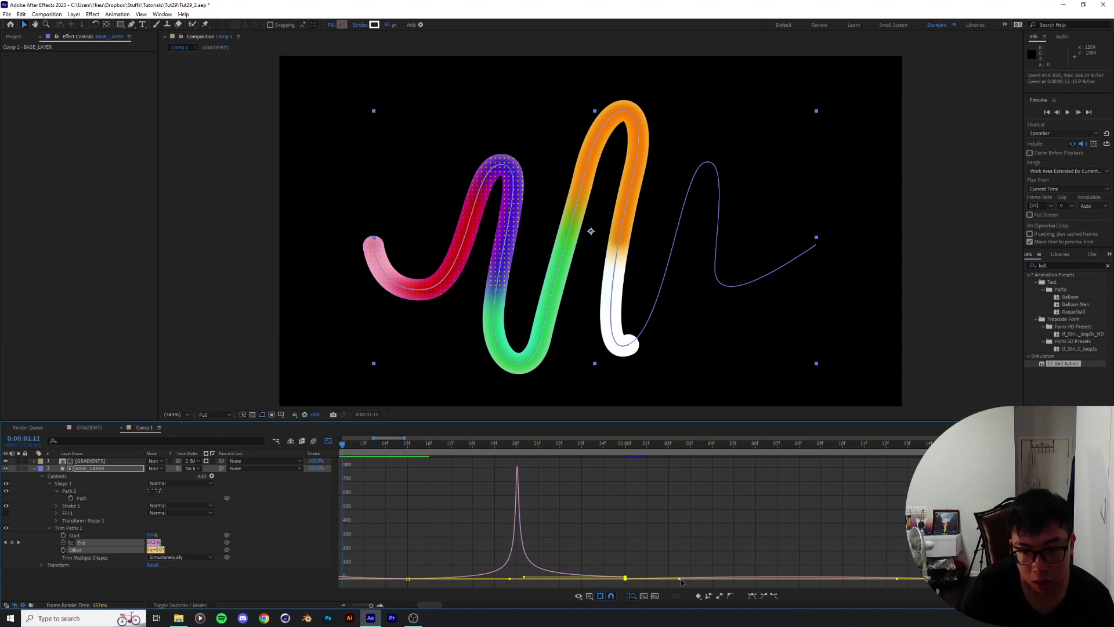
pyautogui.press('space')
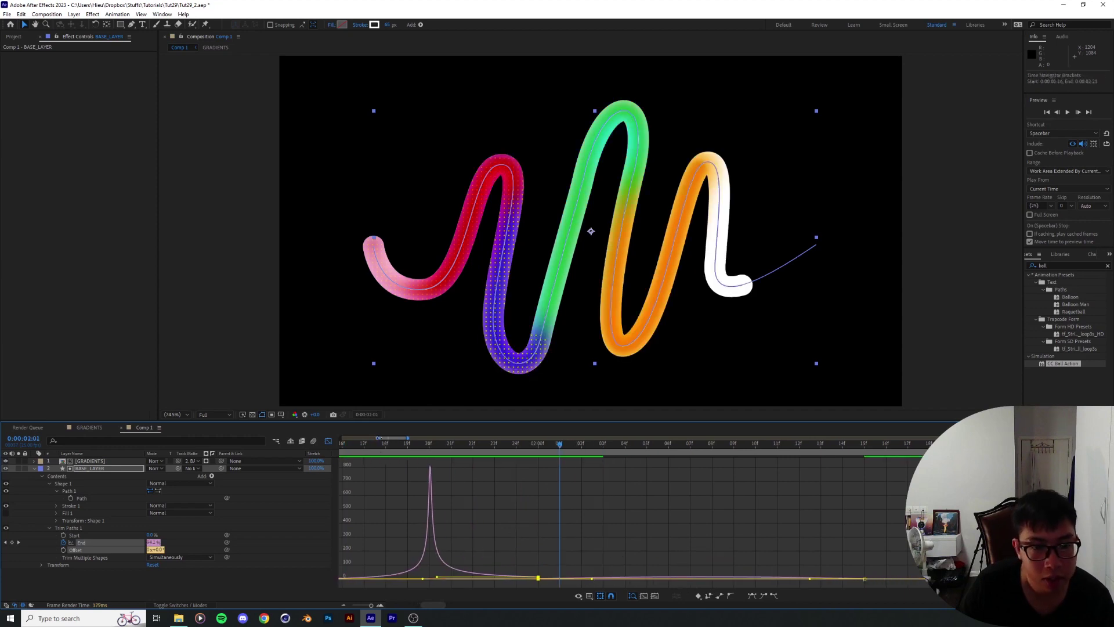
# Step: Raise the outgoing speed at 0:00:02:00 to about 14 %/sec to match its incoming side, and preview the full animation
pyautogui.moveTo(400, 440); pyautogui.dragTo(407, 442)
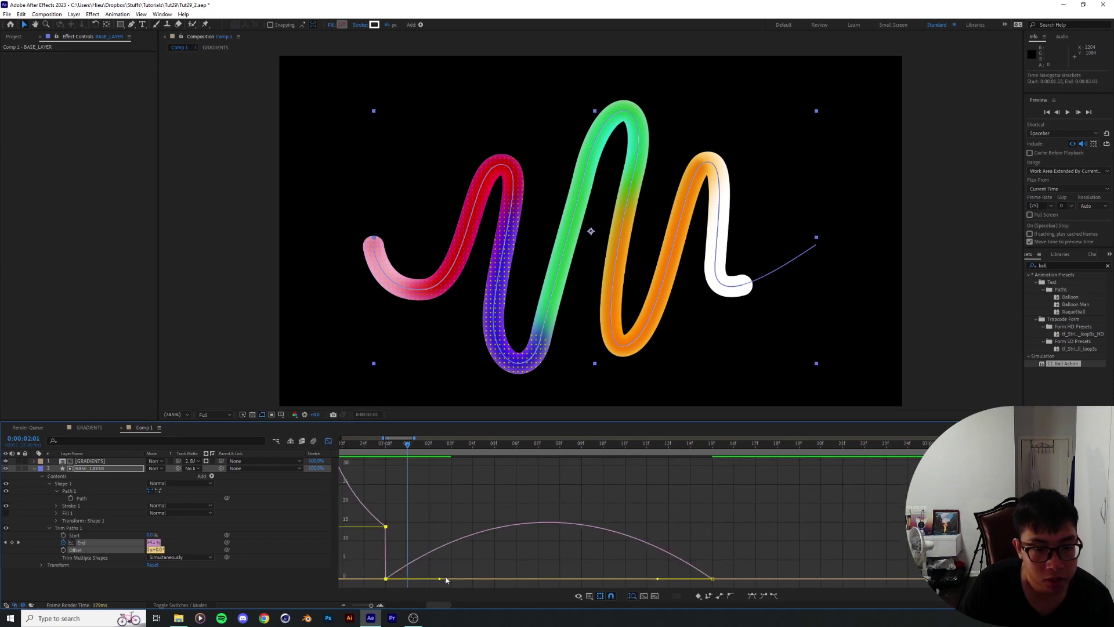
pyautogui.moveTo(439, 578); pyautogui.dragTo(439, 528)
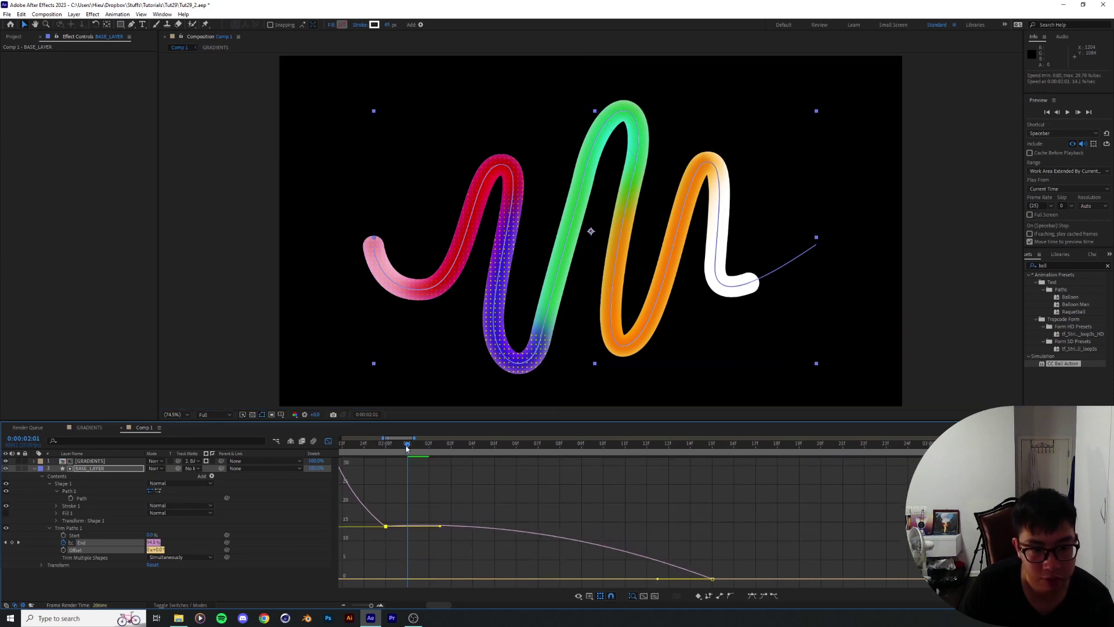
pyautogui.press('space')
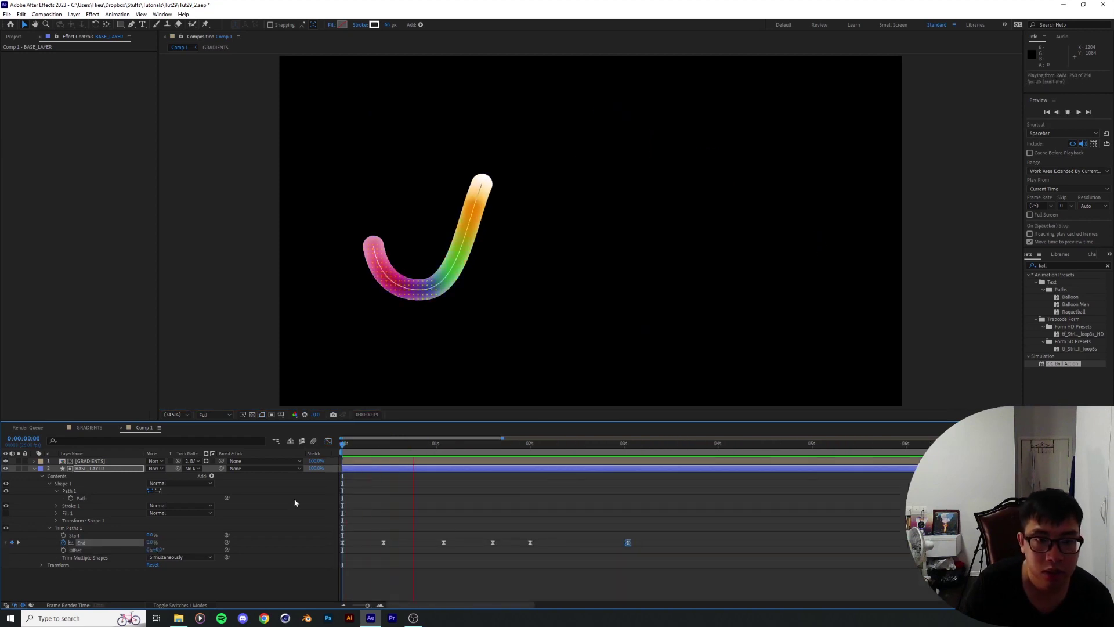
pyautogui.press('space')
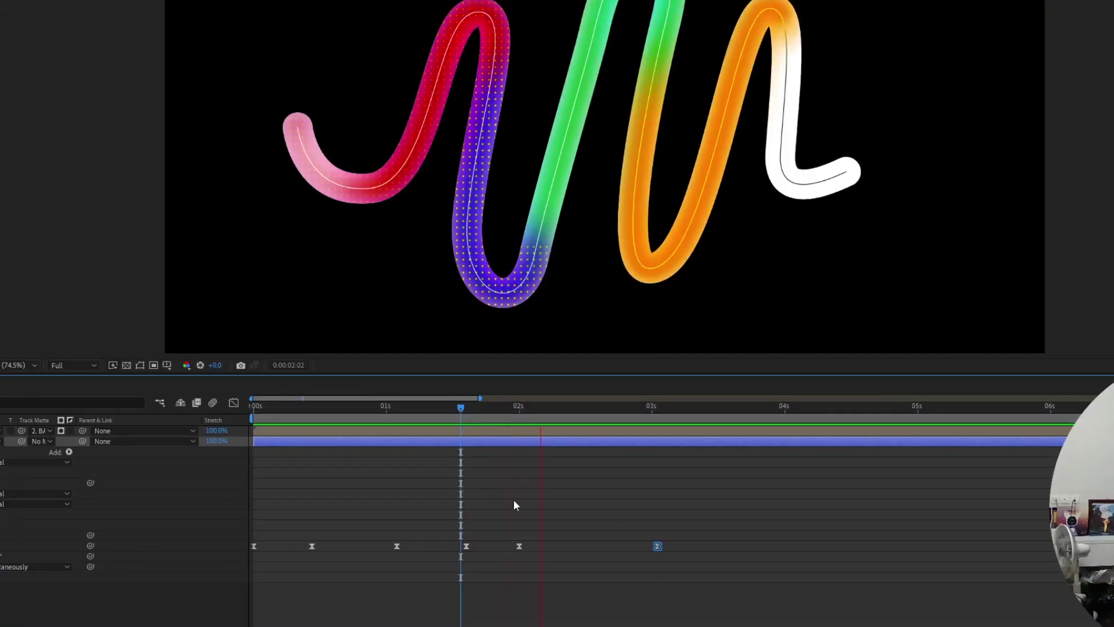
pyautogui.press('space')
# Step: Move the End keyframe at 0:00:02:00 to about 0:00:02:06 and preview the new timing
pyautogui.click(507, 445)
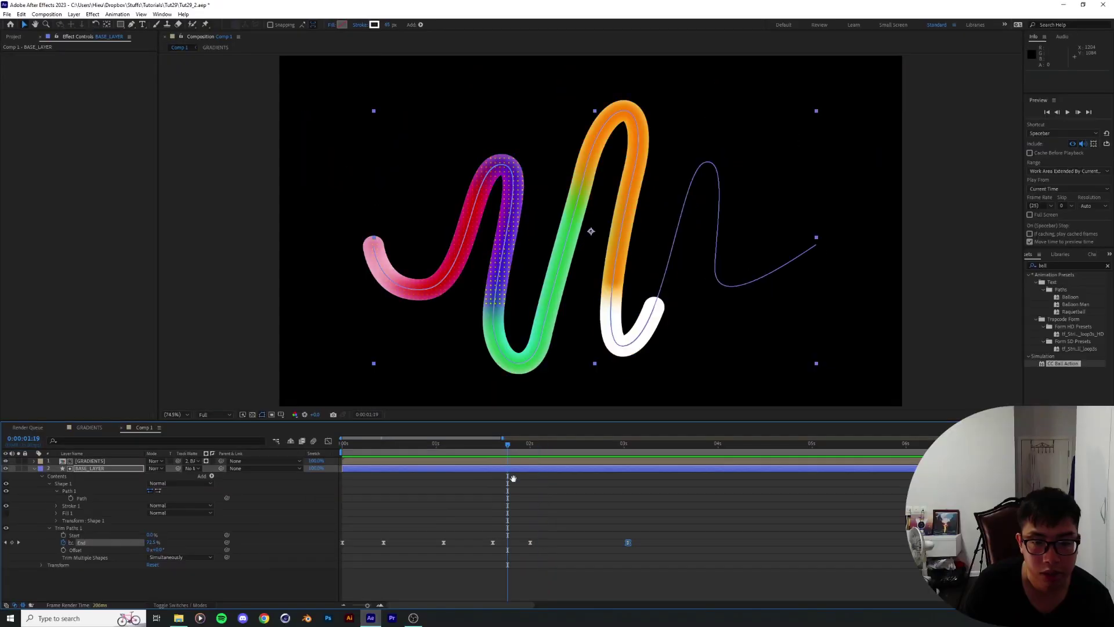
pyautogui.moveTo(513, 478)
pyautogui.mouseDown()
pyautogui.moveTo(522, 479)
pyautogui.moveTo(498, 481)
pyautogui.moveTo(518, 486)
pyautogui.moveTo(530, 544)
pyautogui.moveTo(552, 542)
pyautogui.mouseUp()
pyautogui.moveTo(529, 447)
pyautogui.mouseDown()
pyautogui.moveTo(475, 448)
pyautogui.moveTo(463, 464)
pyautogui.mouseUp()
pyautogui.press('space')
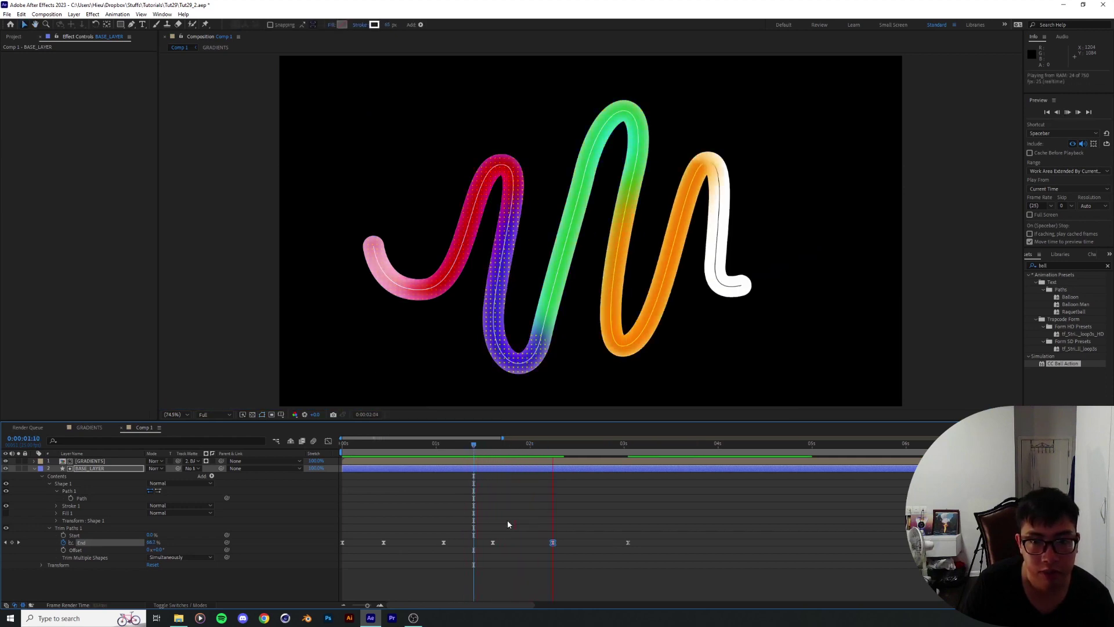
pyautogui.press('space')
pyautogui.moveTo(510, 447)
pyautogui.mouseDown()
pyautogui.moveTo(368, 448)
pyautogui.moveTo(389, 450)
pyautogui.mouseUp()
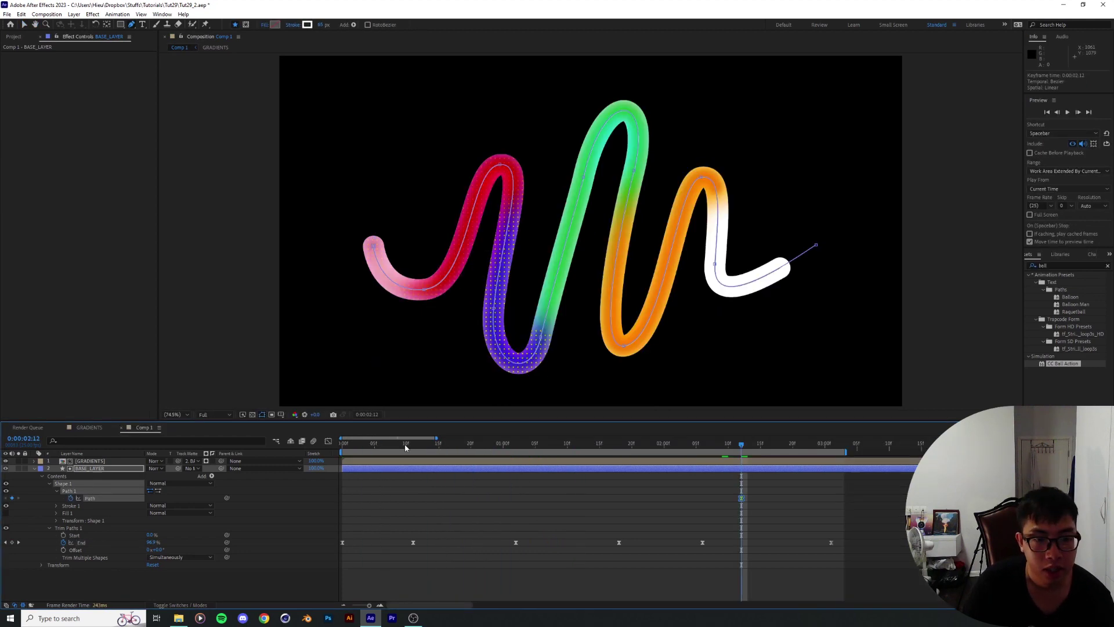
# Step: At 0:00:00:09, pull the vertex at the first peak of BASE_LAYER's path downward to keyframe a flatter wave
pyautogui.click(408, 445)
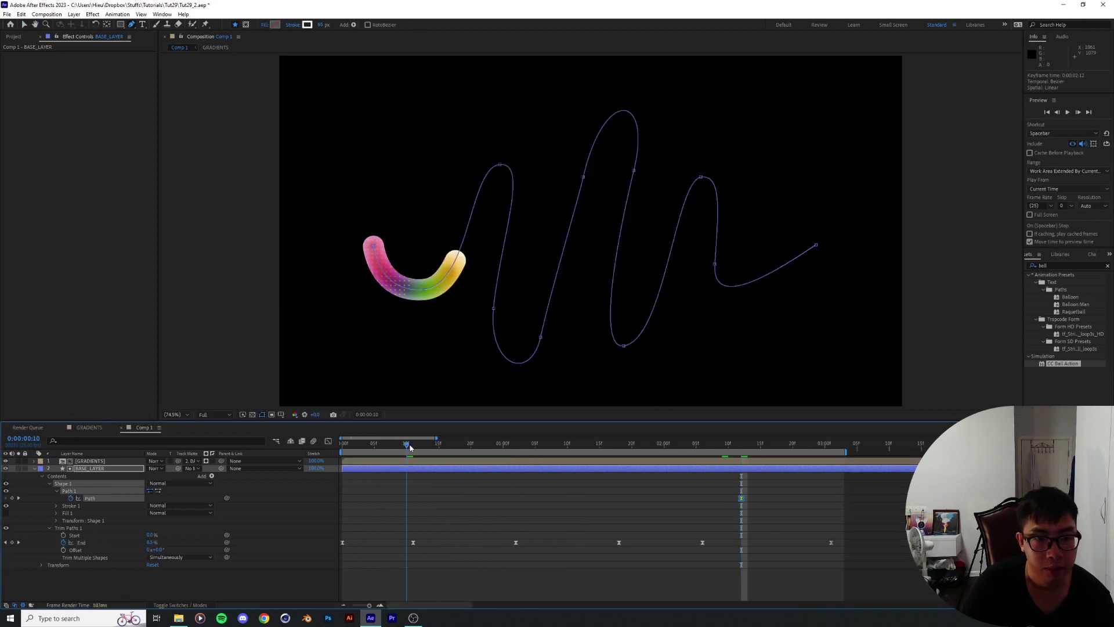
pyautogui.moveTo(409, 446); pyautogui.dragTo(400, 446)
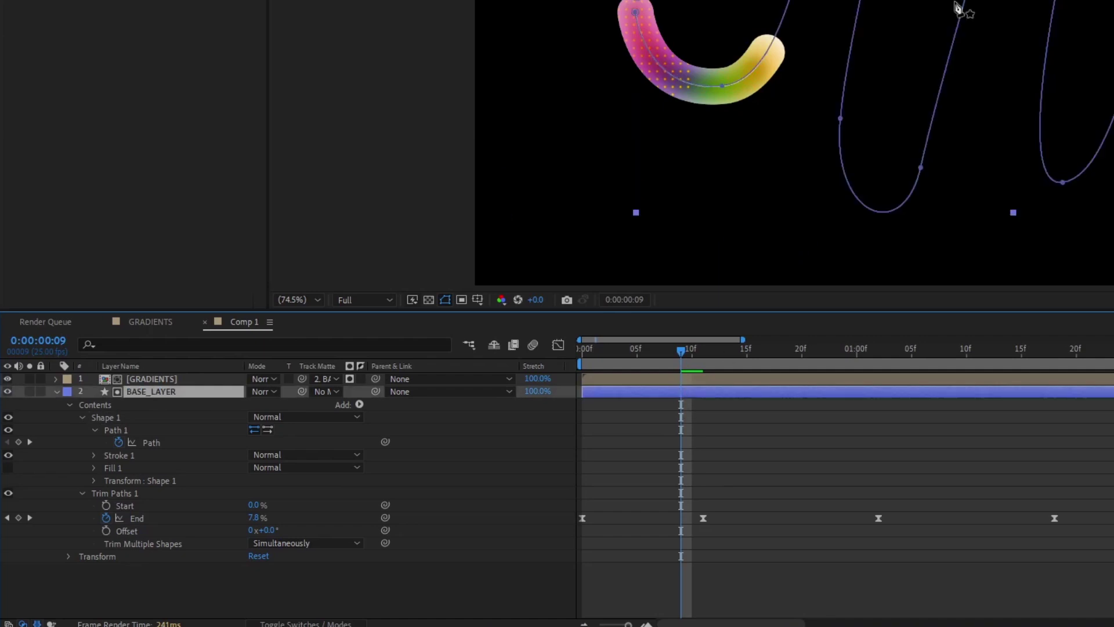
pyautogui.click(427, 225)
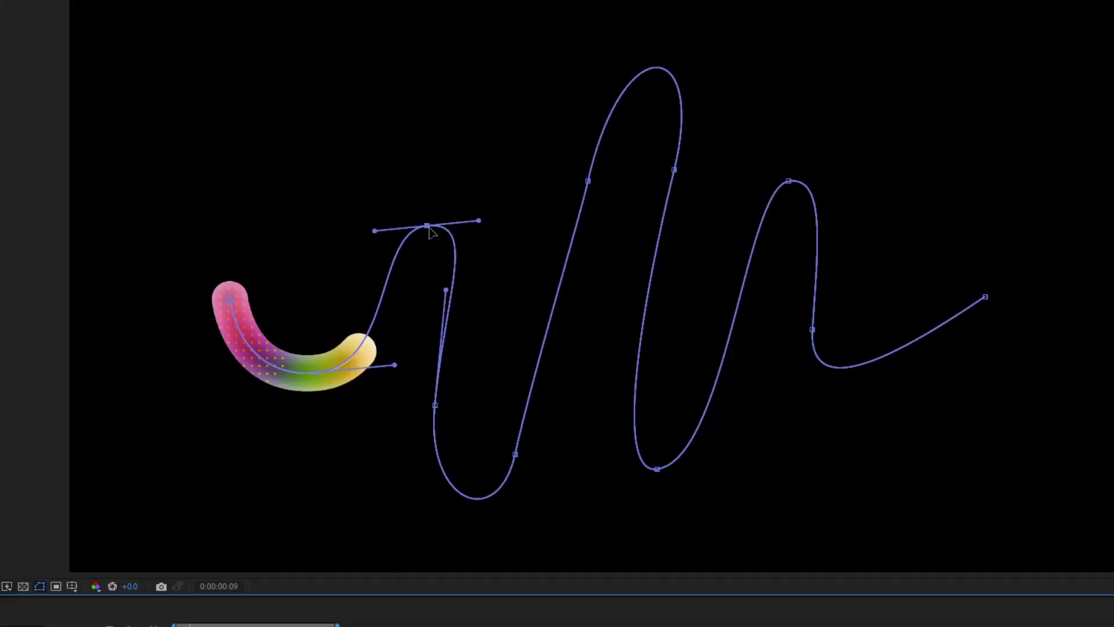
pyautogui.moveTo(431, 232); pyautogui.dragTo(433, 242)
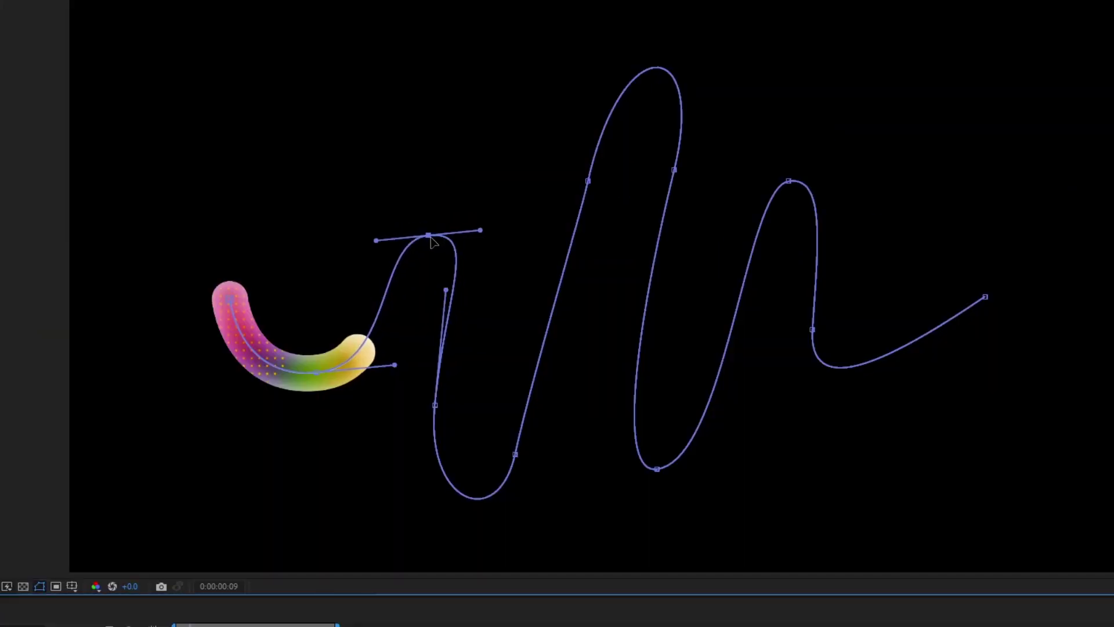
# Step: Lower the middle and last peaks of the path, adjust the last peak's handle, and lower the first peak a little more
pyautogui.moveTo(588, 180); pyautogui.dragTo(552, 291)
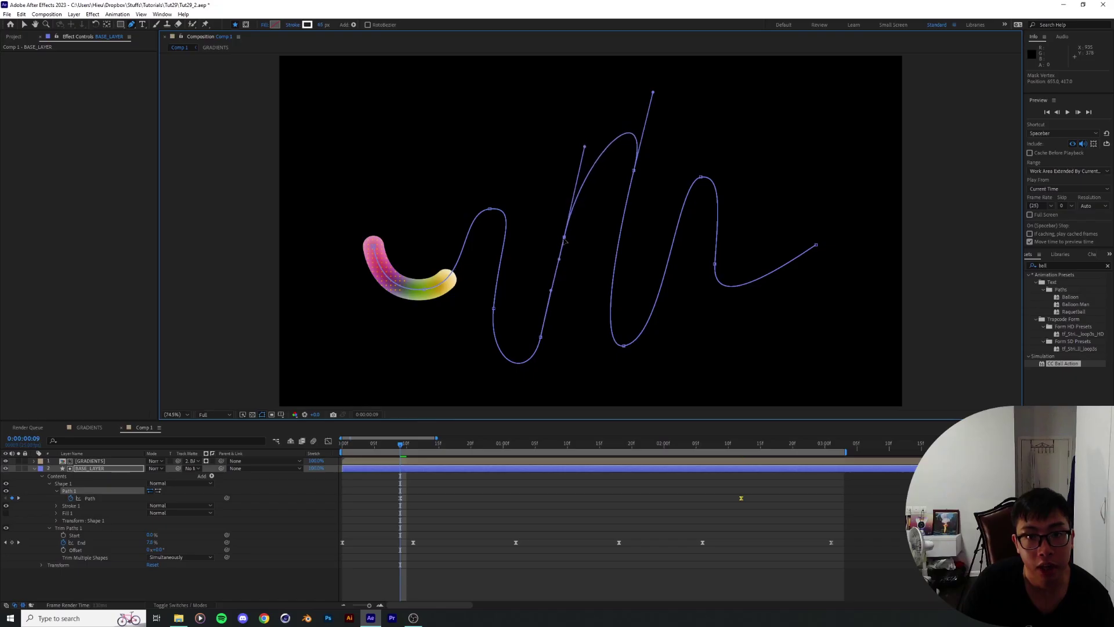
pyautogui.moveTo(644, 176); pyautogui.dragTo(629, 233)
pyautogui.moveTo(702, 179); pyautogui.dragTo(694, 223)
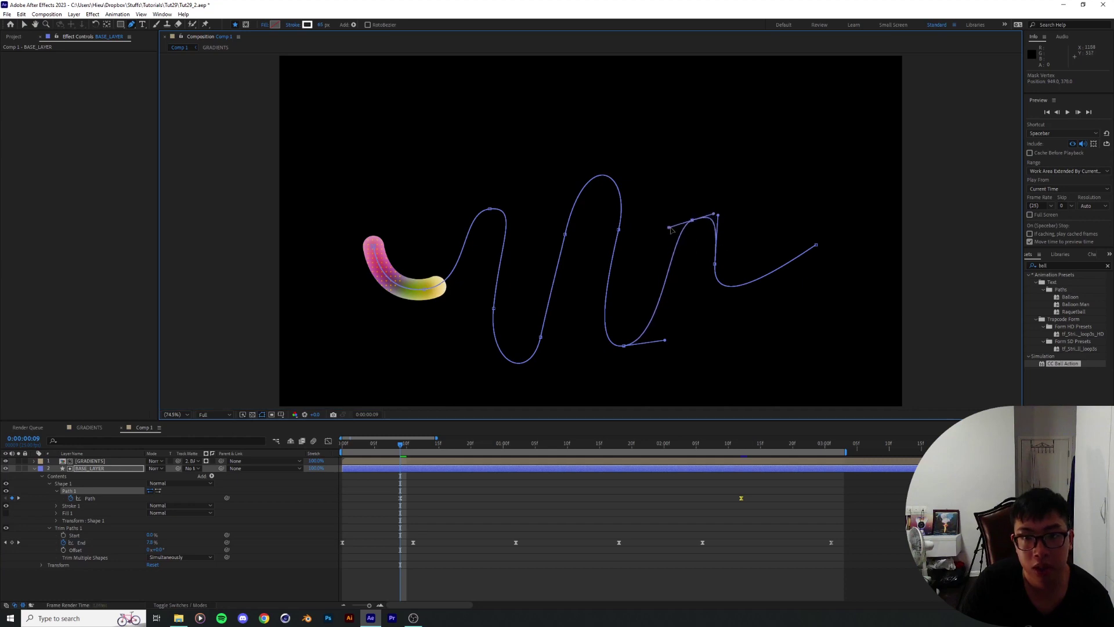
pyautogui.moveTo(714, 215); pyautogui.dragTo(709, 218)
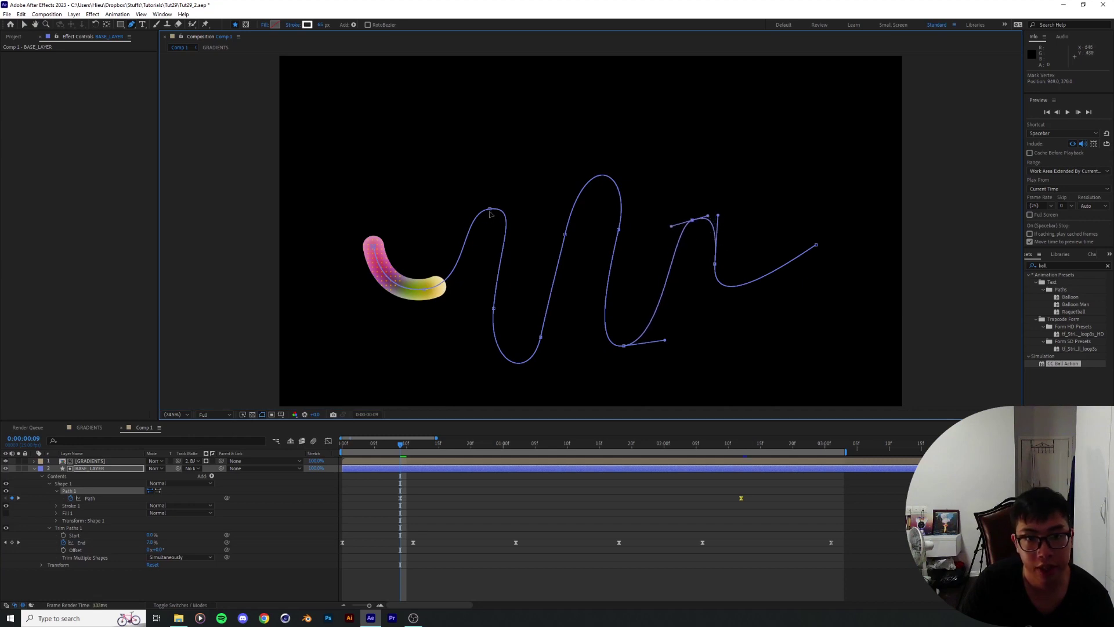
pyautogui.moveTo(490, 210); pyautogui.dragTo(461, 222)
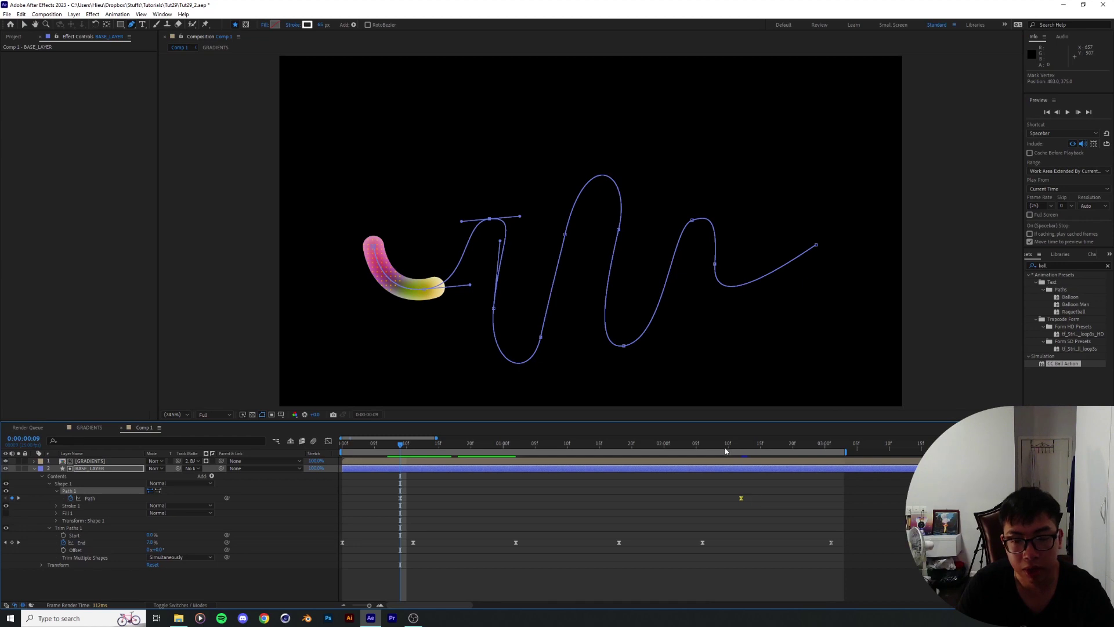
# Step: Delete the Path keyframe at 0:00:02:12 and reselect BASE_LAYER for path editing
pyautogui.click(741, 498)
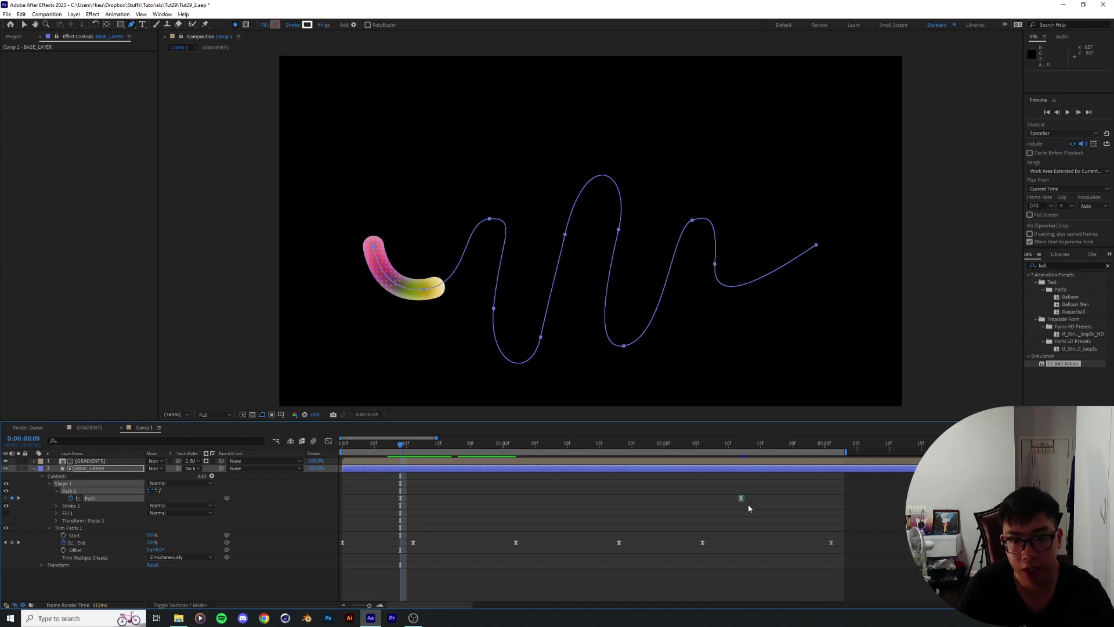
pyautogui.press('Delete')
pyautogui.click(432, 498)
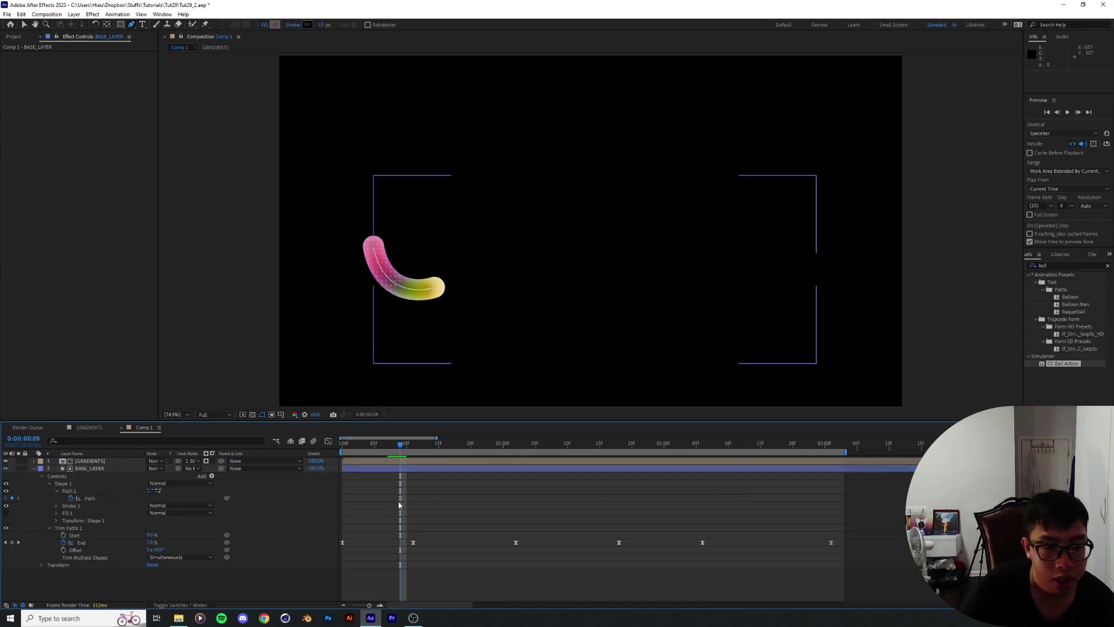
pyautogui.click(401, 498)
pyautogui.click(471, 366)
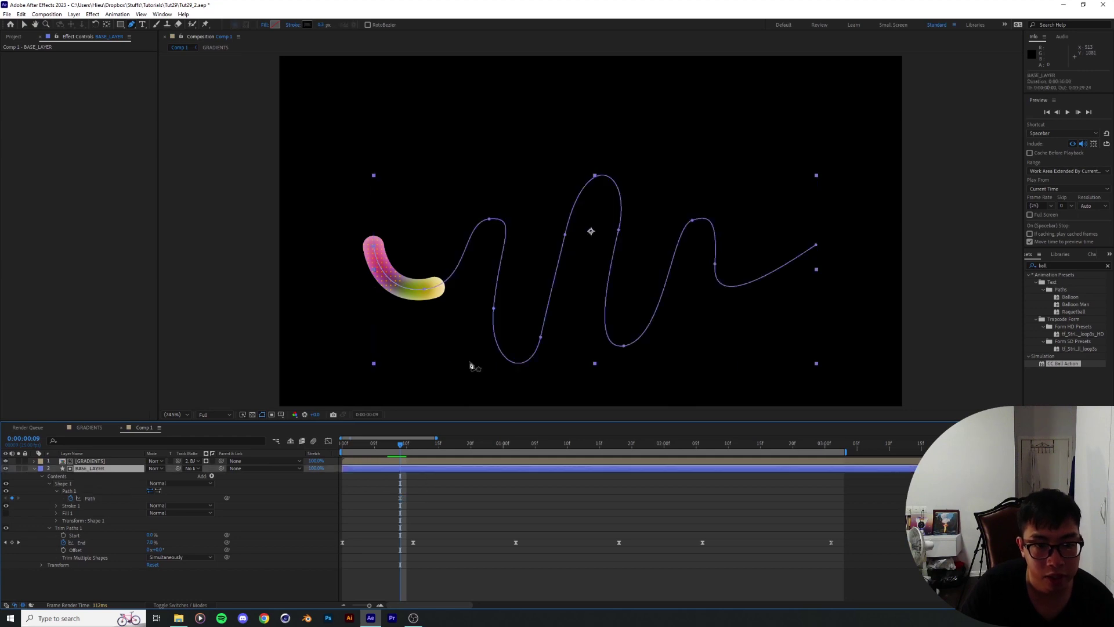
# Step: Adjust the first peak's vertex at 0:00:00:09, and pull it up at about 0:00:01:00 to keyframe a taller first wave
pyautogui.click(489, 221)
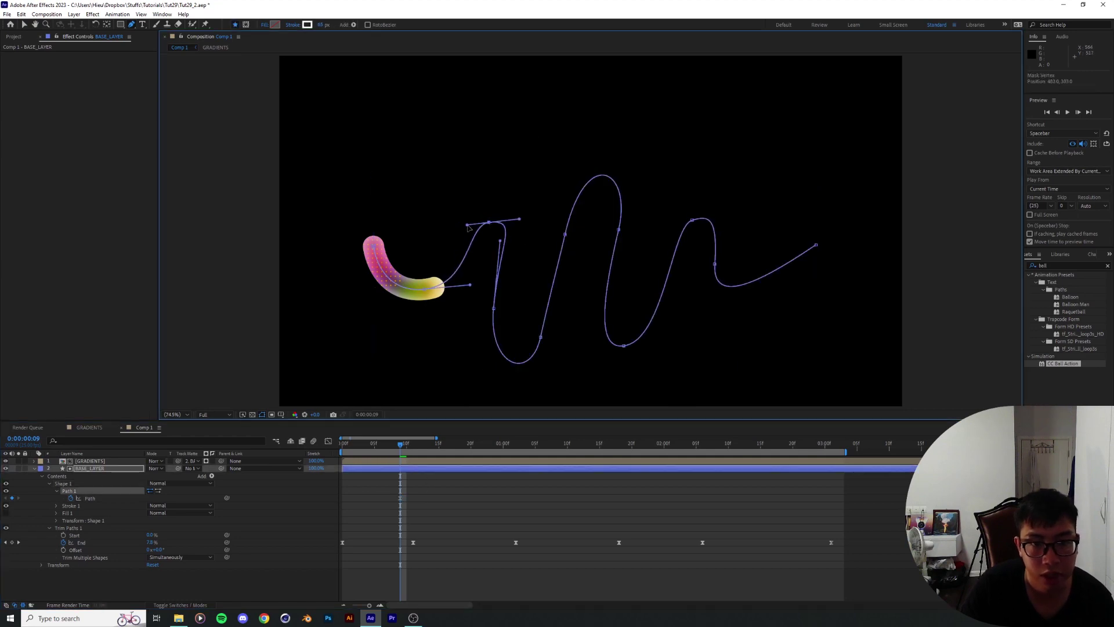
pyautogui.moveTo(447, 450)
pyautogui.mouseDown()
pyautogui.moveTo(497, 456)
pyautogui.moveTo(509, 445)
pyautogui.mouseUp()
pyautogui.click(400, 498)
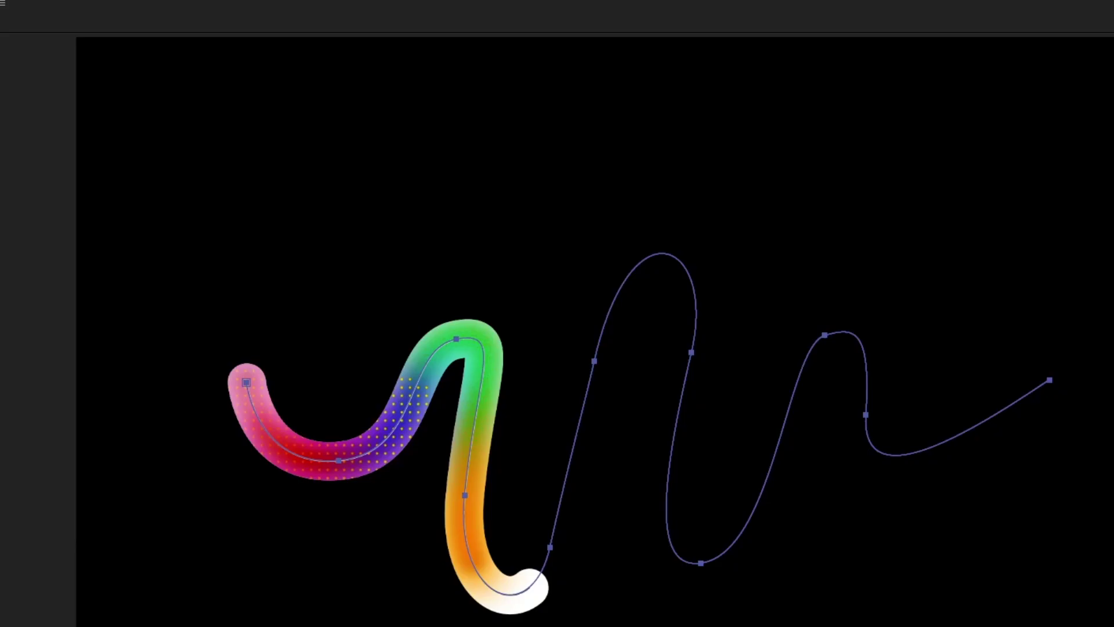
pyautogui.click(510, 468)
pyautogui.moveTo(453, 347); pyautogui.dragTo(479, 257)
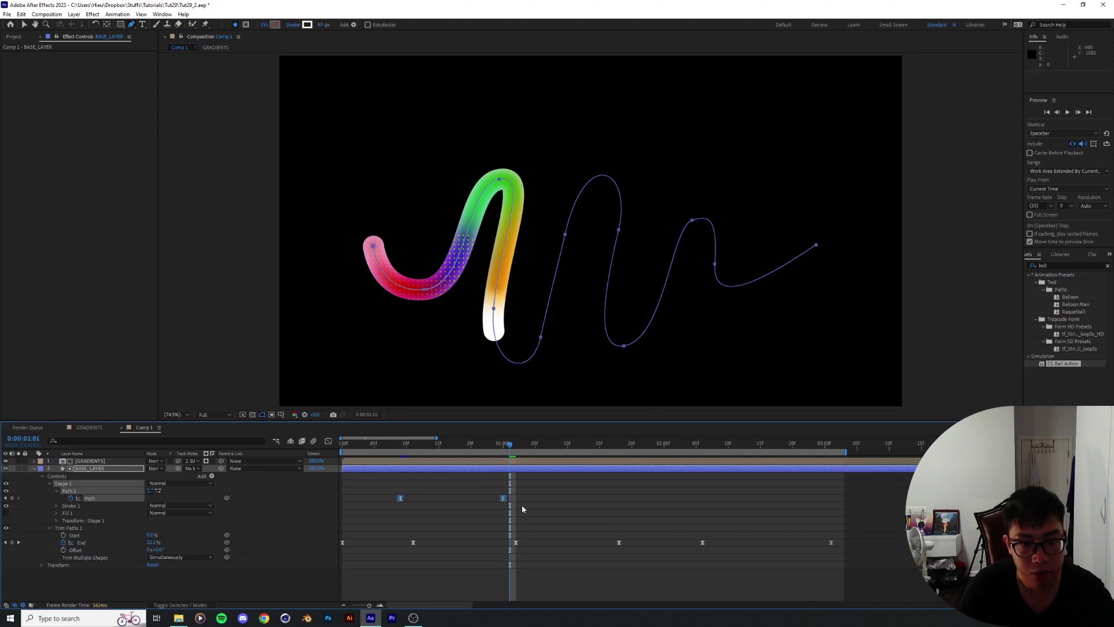
# Step: Shape the two Path keyframes' speed graph into a sharp early spike with a long ease into the second keyframe
pyautogui.click(329, 441)
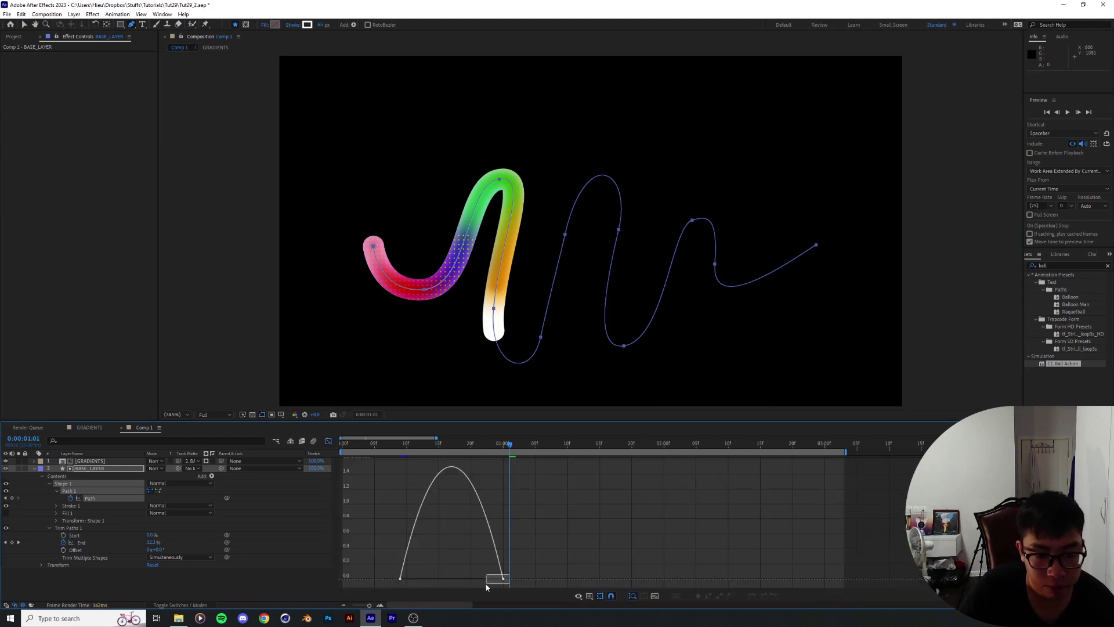
pyautogui.moveTo(487, 584); pyautogui.dragTo(439, 580)
pyautogui.press('space')
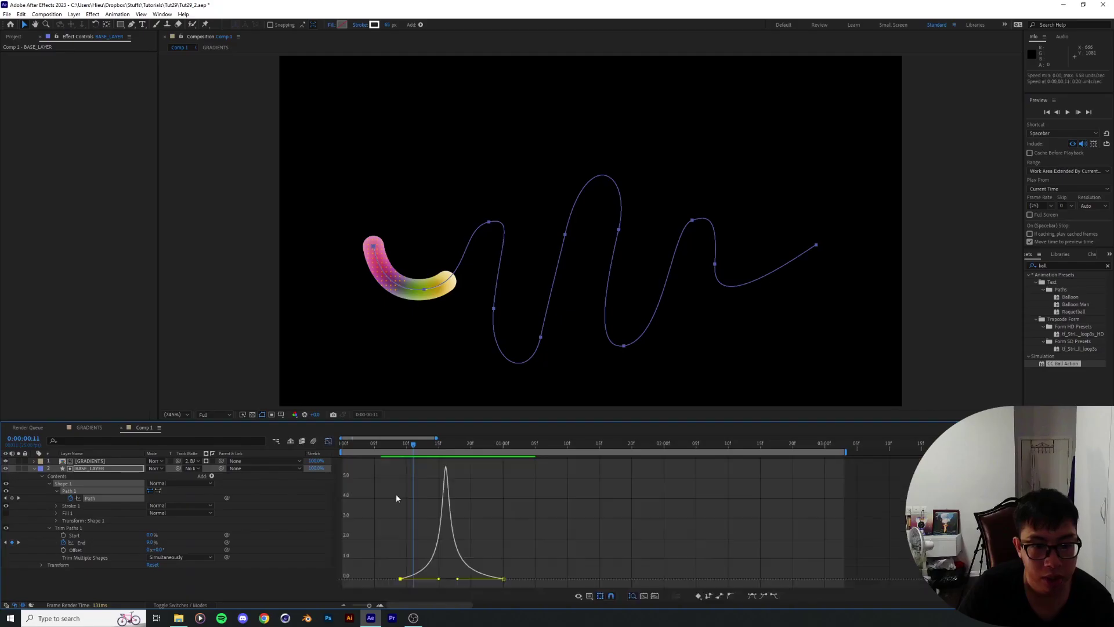
pyautogui.moveTo(443, 580); pyautogui.dragTo(402, 578)
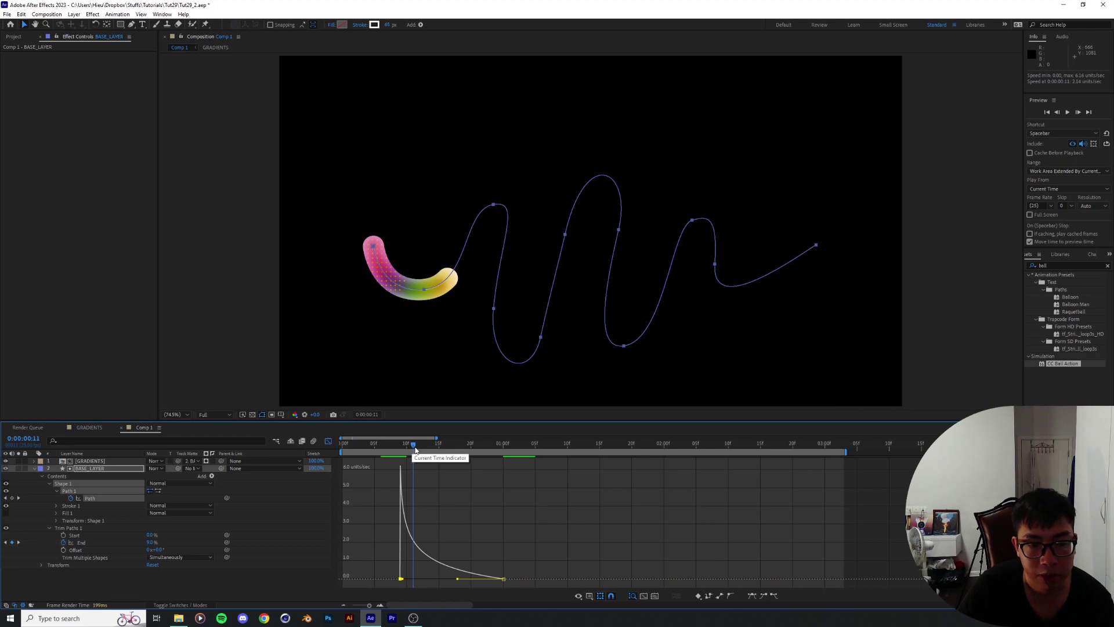
pyautogui.moveTo(416, 450); pyautogui.dragTo(388, 450)
pyautogui.moveTo(458, 582); pyautogui.dragTo(446, 580)
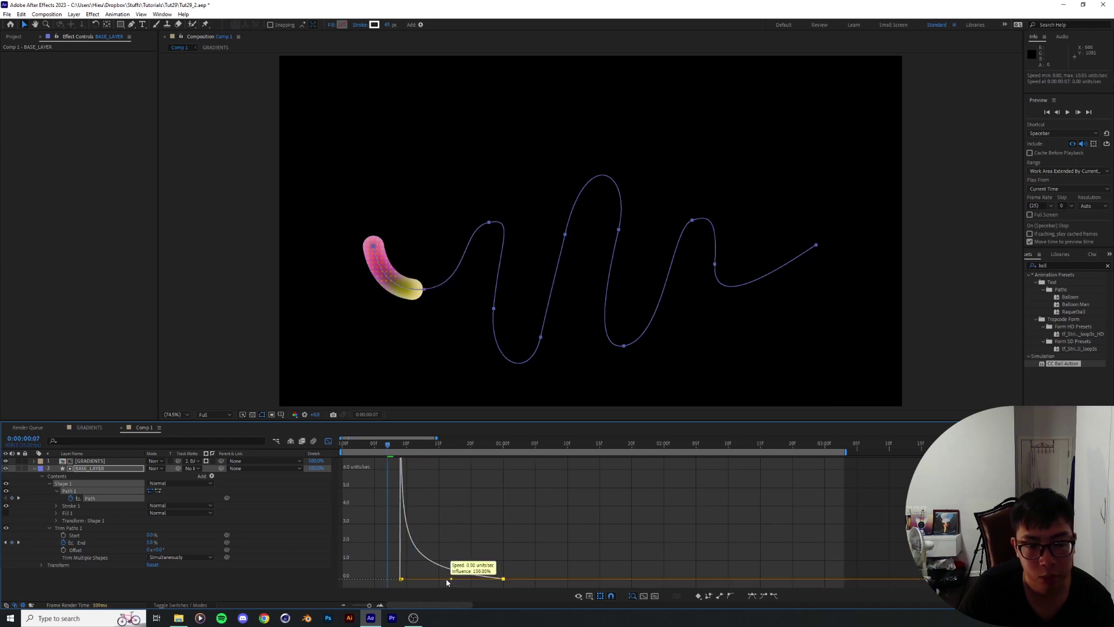
pyautogui.click(478, 528)
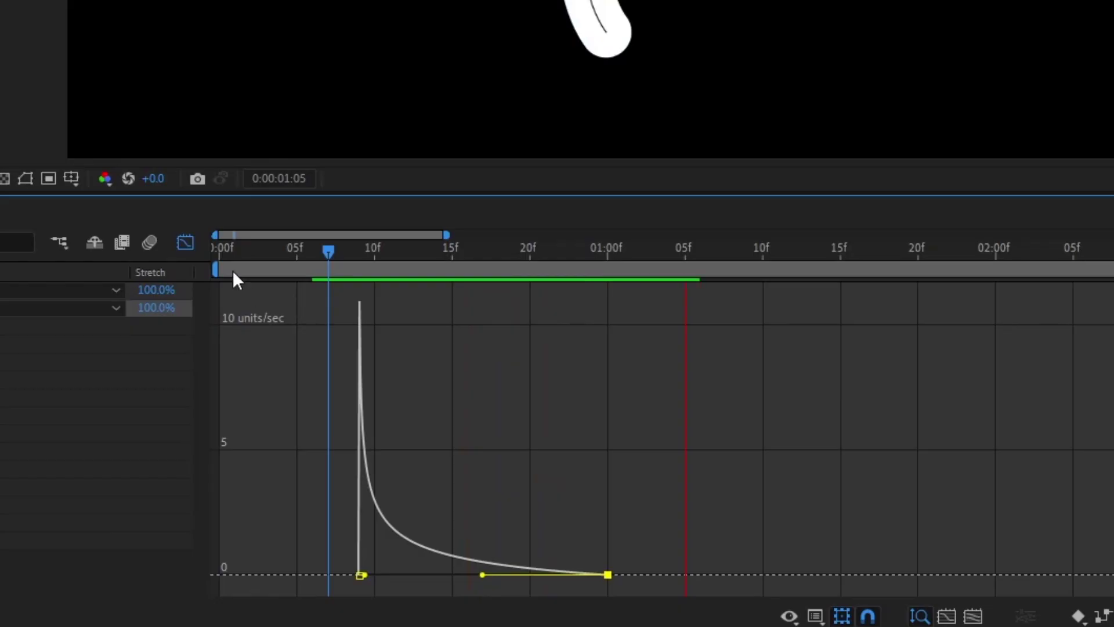
# Step: Retime the first Path keyframe to 0:00:00:19 and the second to 0:00:01:08, and preview the first peak's rise
pyautogui.hotkey('shift', 'F3')
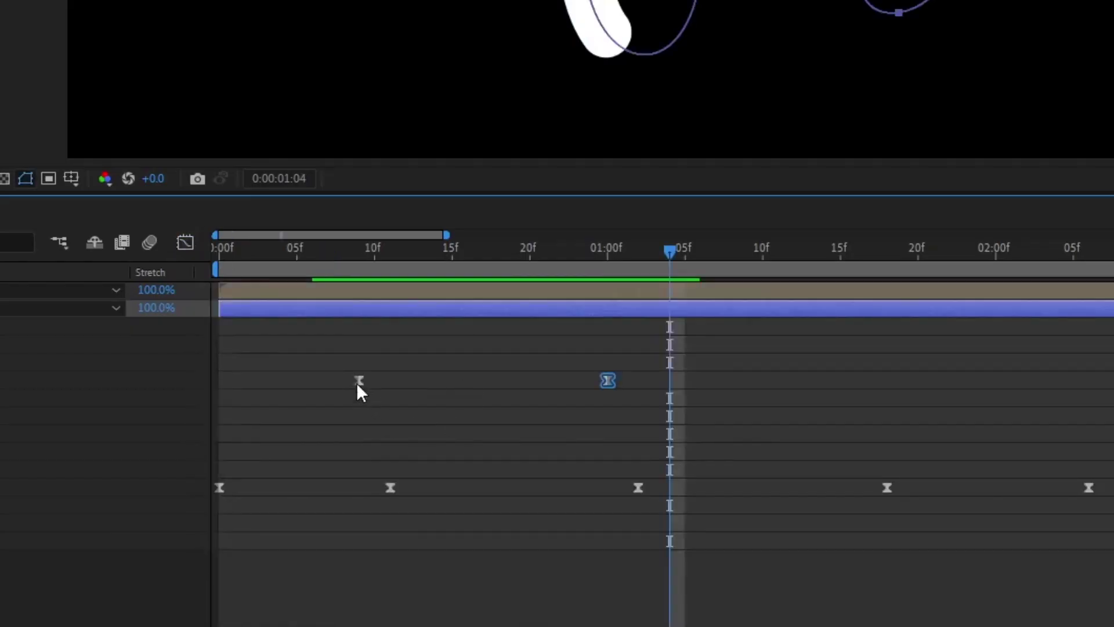
pyautogui.click(358, 381)
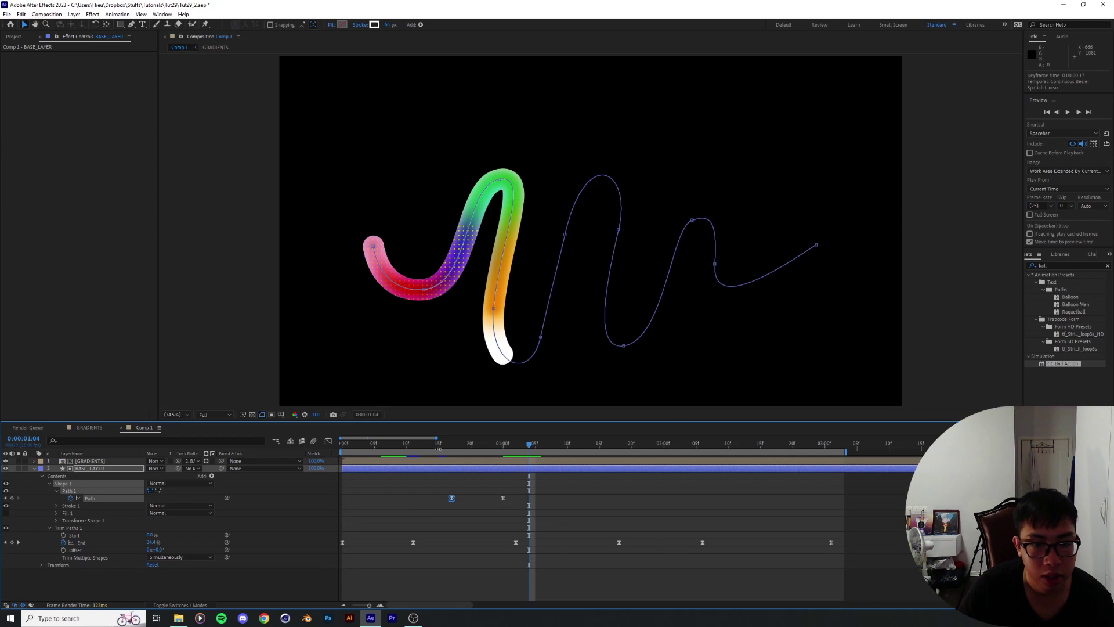
pyautogui.click(438, 448)
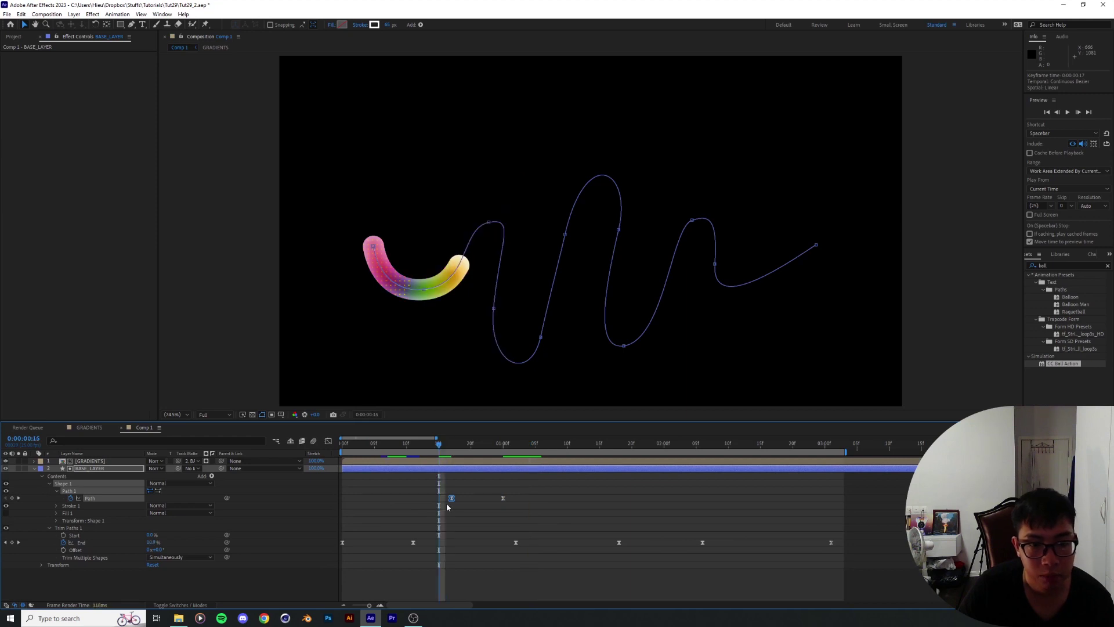
pyautogui.hotkey('alt', 'Right')
pyautogui.hotkey('alt', 'Right')
pyautogui.hotkey('alt', 'Right')
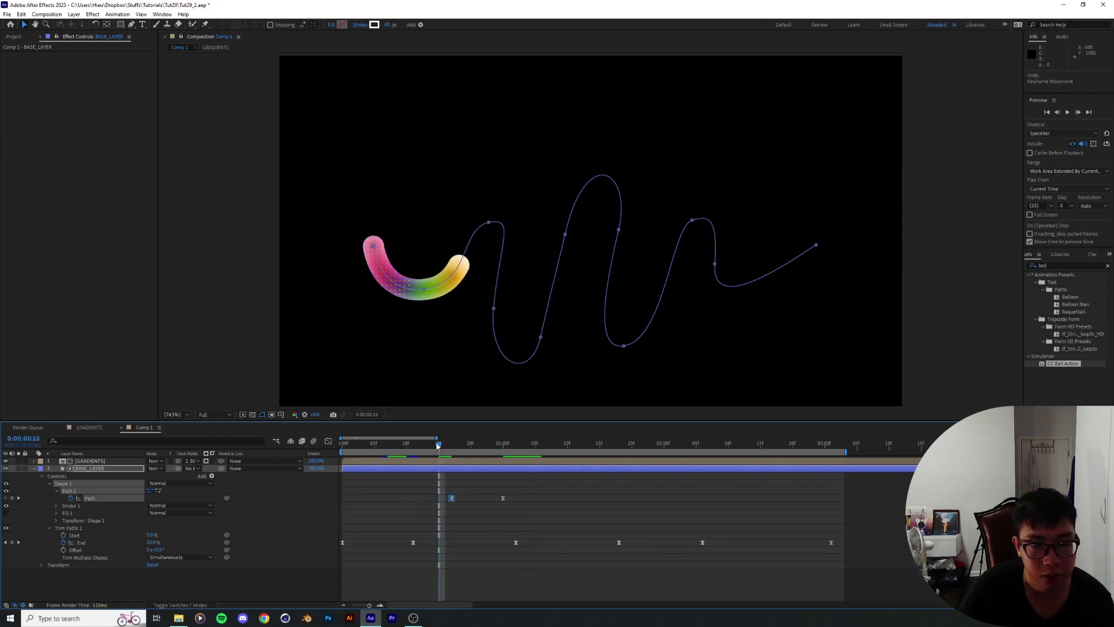
pyautogui.moveTo(437, 445); pyautogui.dragTo(471, 449)
pyautogui.hotkey('alt', 'Right')
pyautogui.hotkey('alt', 'Right')
pyautogui.hotkey('alt', 'Right')
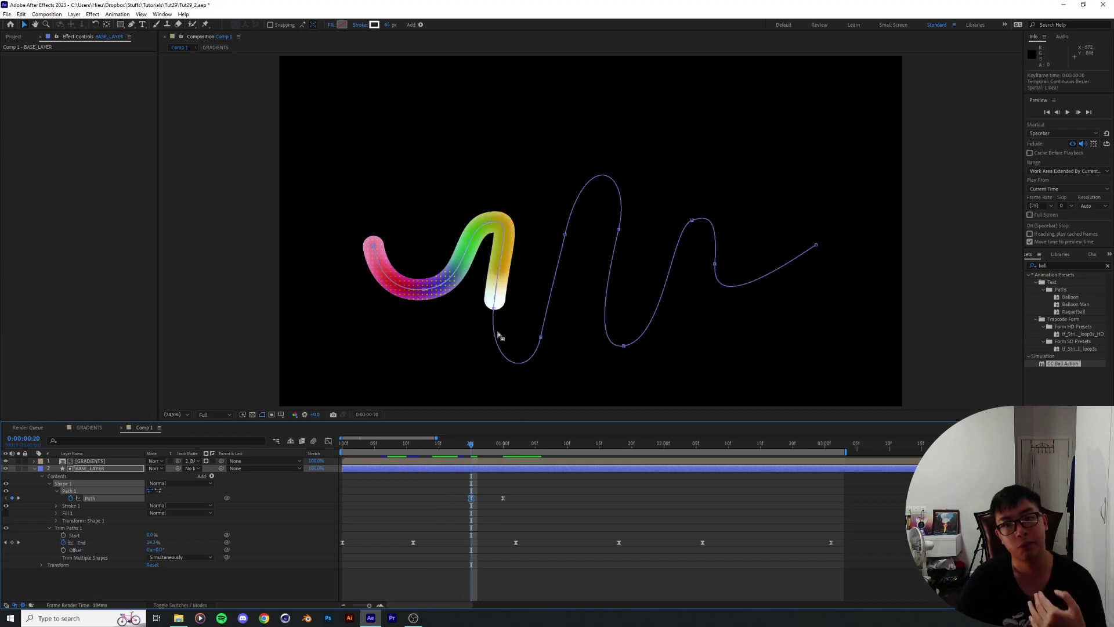
pyautogui.press('space')
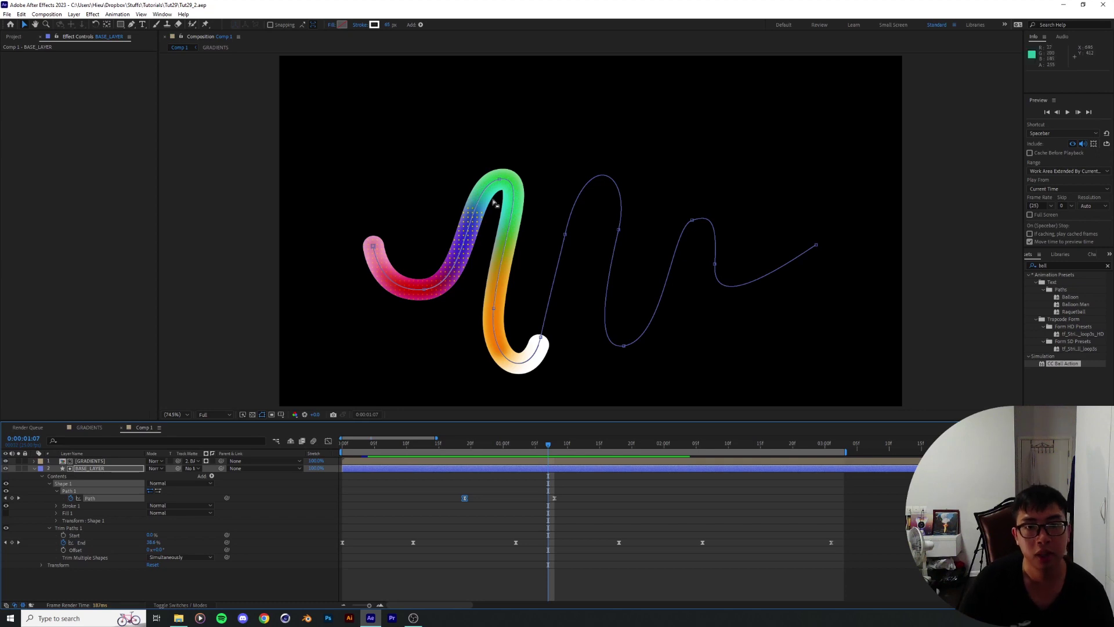
# Step: At 0:00:01:19, raise both side vertices of BASE_LAYER's middle peak and adjust the curve handle to keyframe a taller wave
pyautogui.press('pagedown')
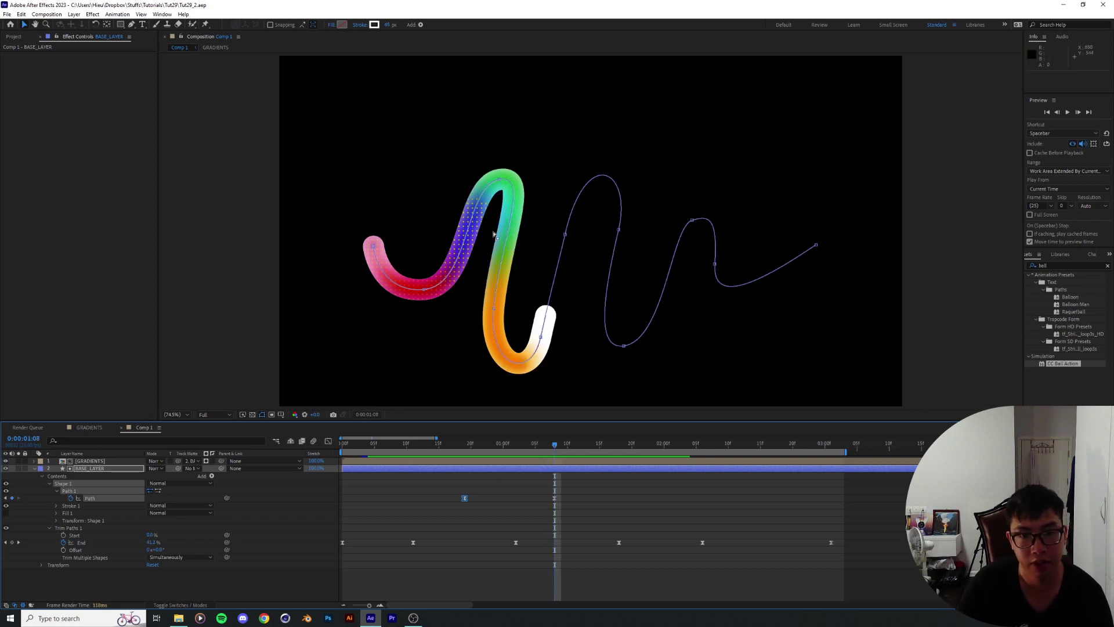
pyautogui.moveTo(557, 450); pyautogui.dragTo(576, 453)
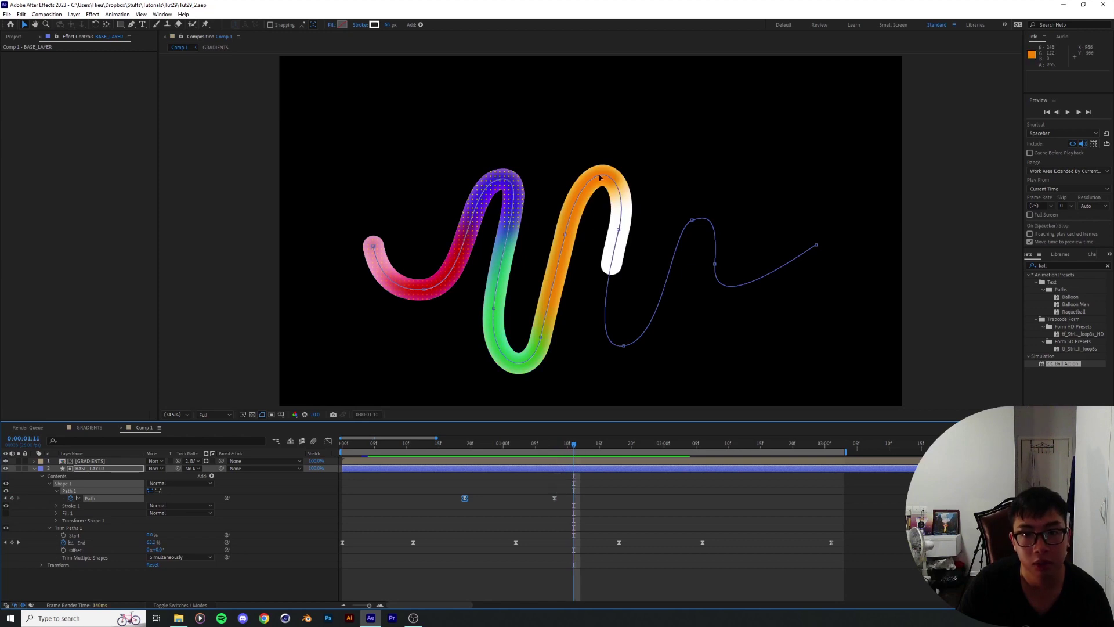
pyautogui.moveTo(577, 451); pyautogui.dragTo(623, 458)
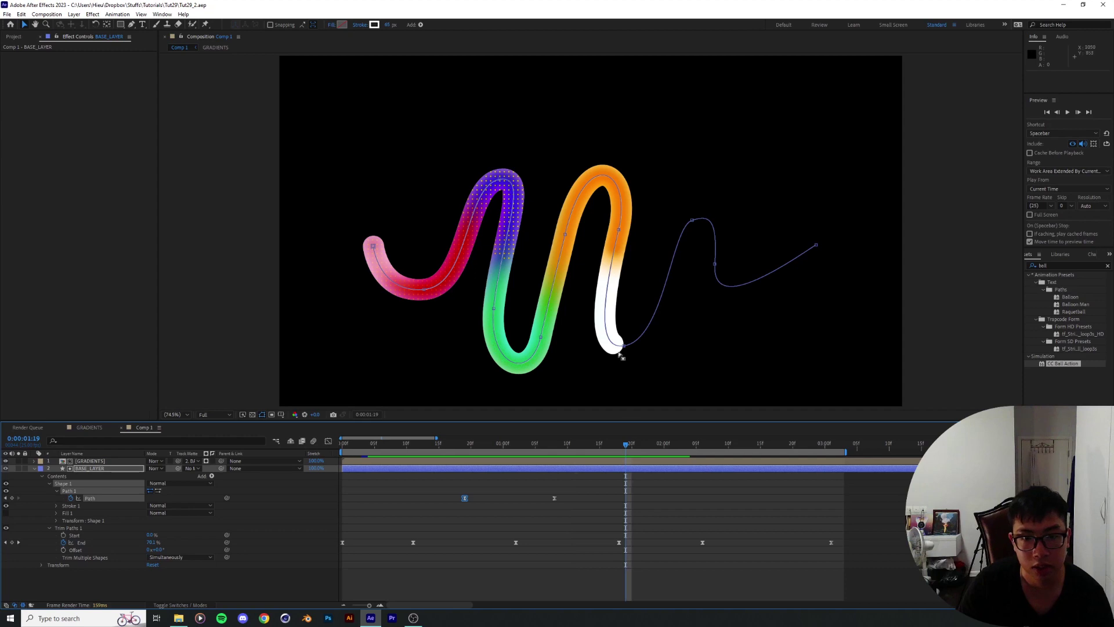
pyautogui.click(617, 478)
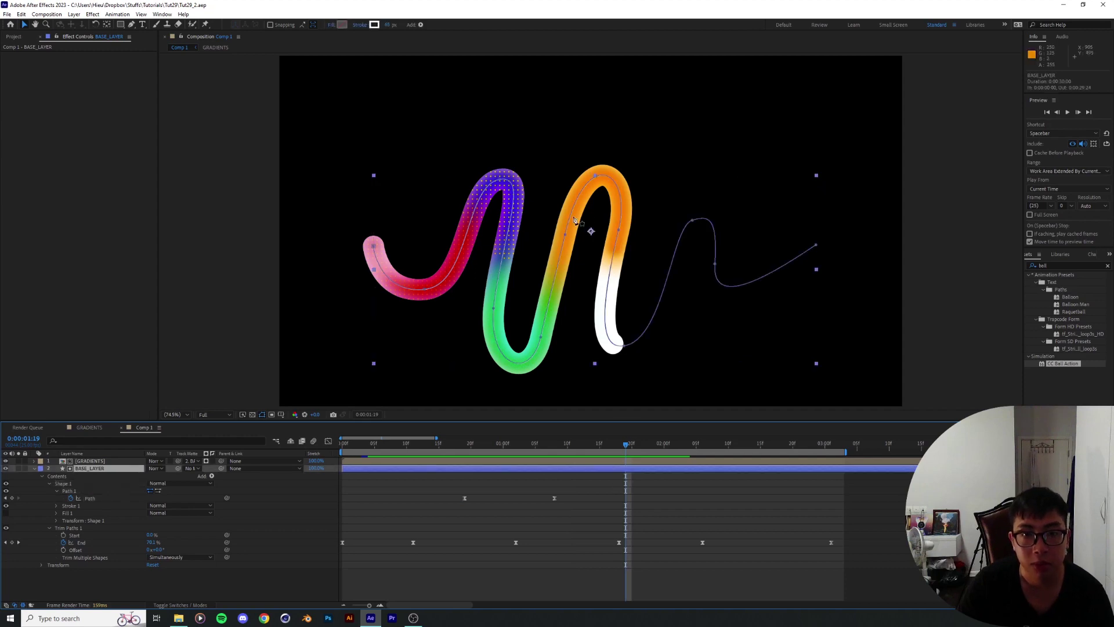
pyautogui.moveTo(565, 234); pyautogui.dragTo(574, 177)
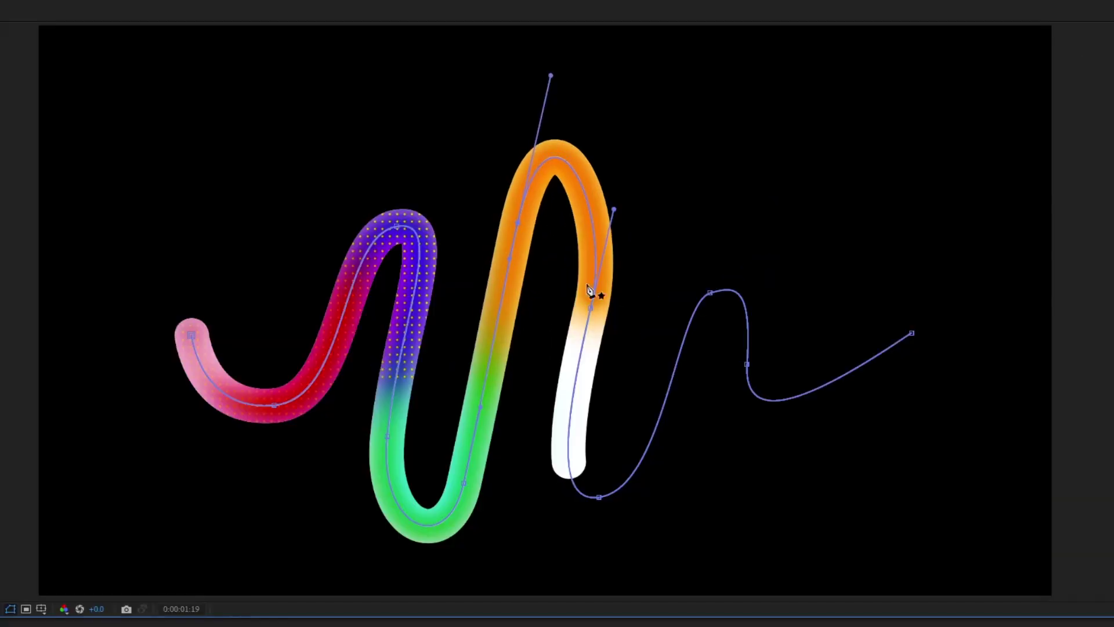
pyautogui.moveTo(592, 311); pyautogui.dragTo(611, 229)
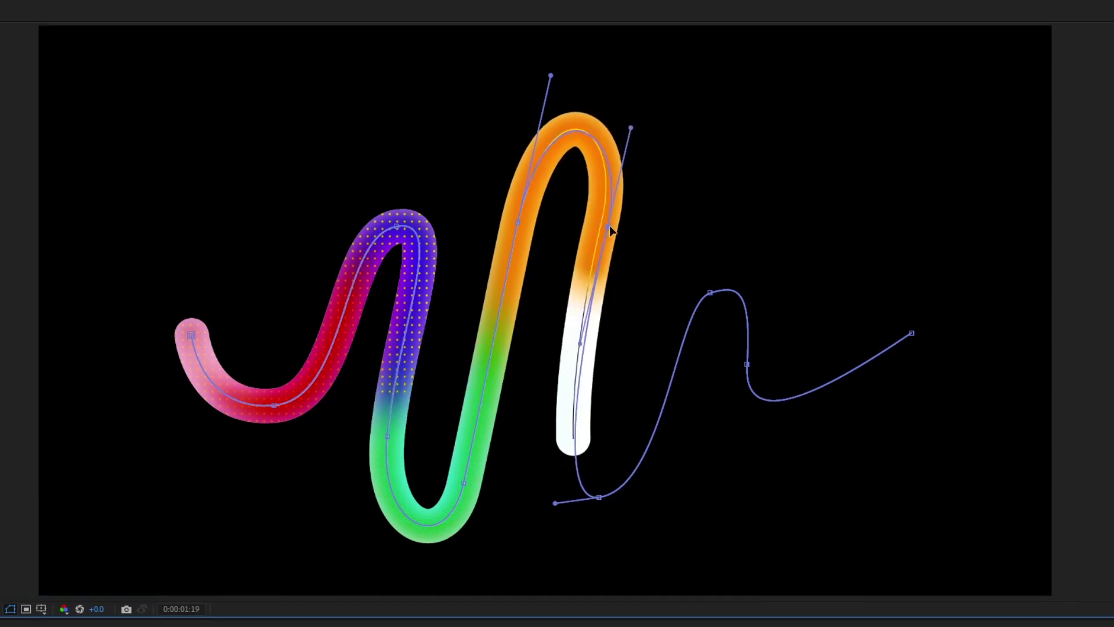
pyautogui.moveTo(550, 76); pyautogui.dragTo(595, 96)
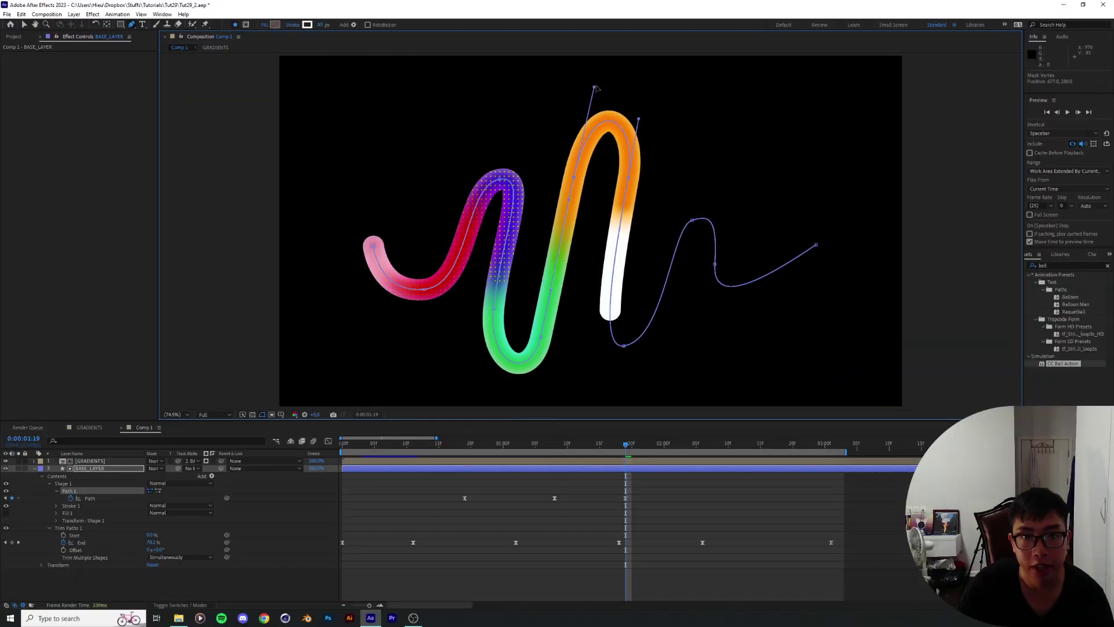
# Step: Lengthen the incoming ease of the Path keyframe at 0:00:01:19 in the speed graph and check the middle peak's motion
pyautogui.hotkey('shift', 'F3')
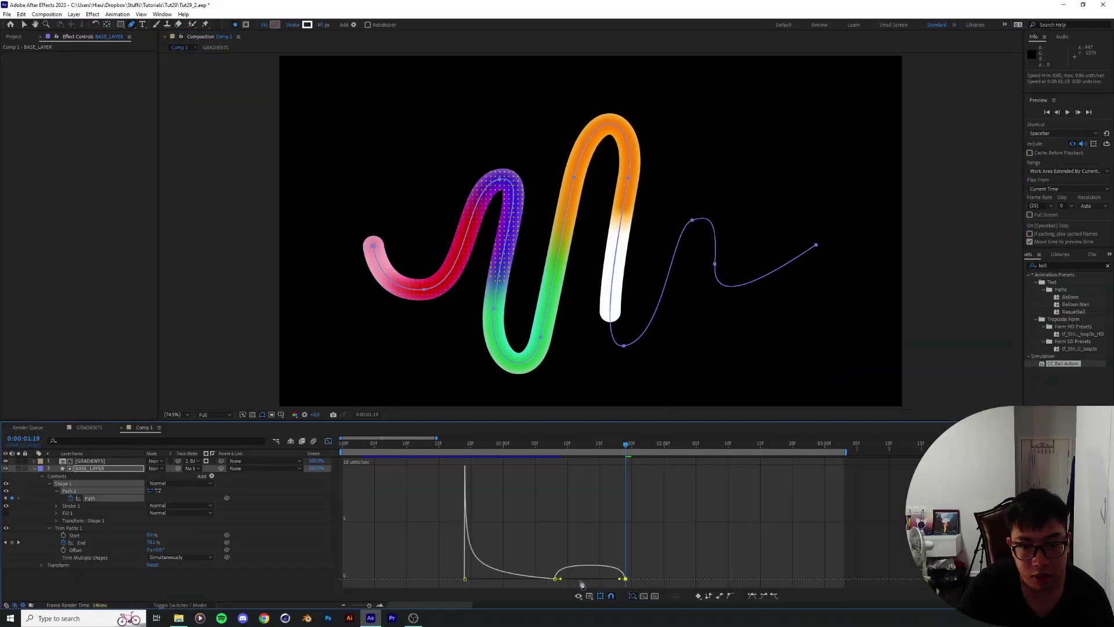
pyautogui.press('v')
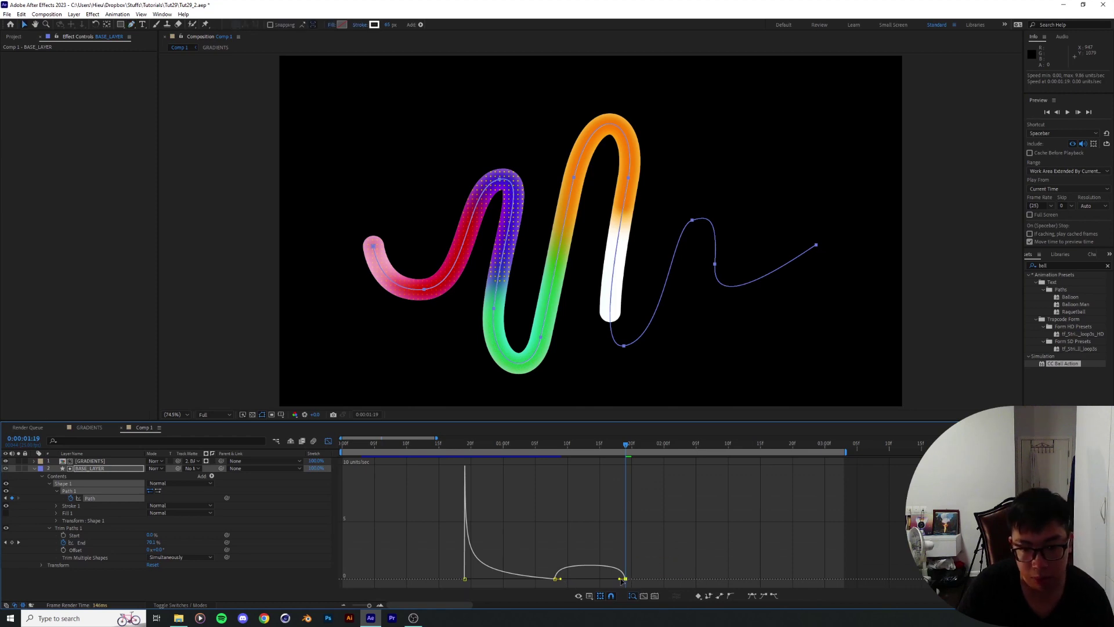
pyautogui.moveTo(620, 579); pyautogui.dragTo(574, 582)
pyautogui.moveTo(561, 447); pyautogui.dragTo(580, 450)
pyautogui.hotkey('shift', 'F3')
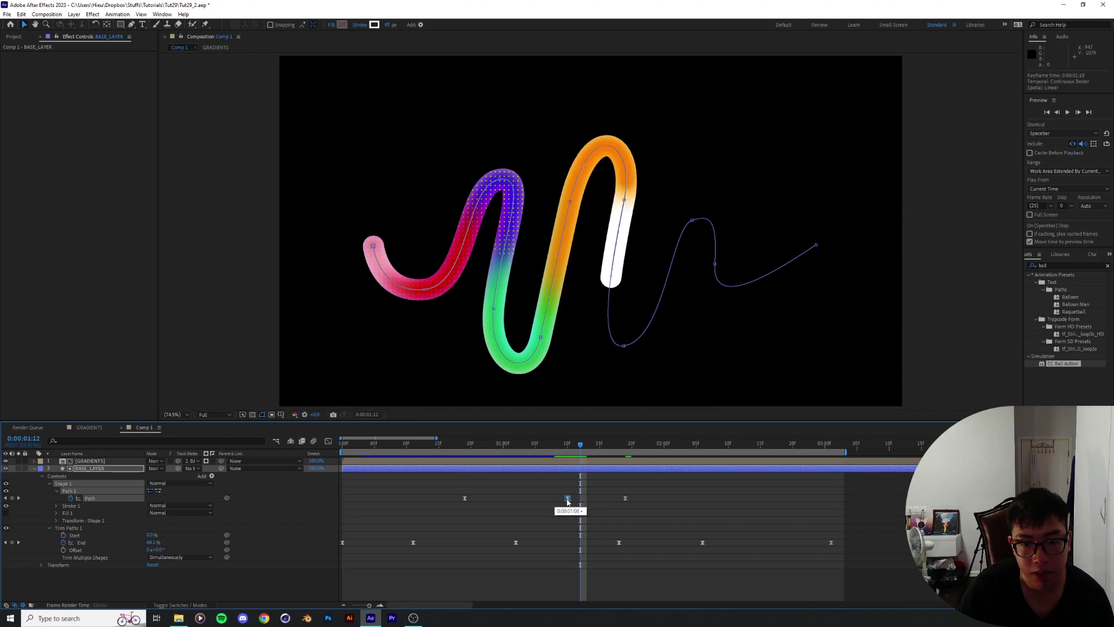
# Step: Move the second Path keyframe to 0:00:01:10 and the third to about 0:00:01:22, previewing the wave's timing
pyautogui.moveTo(564, 503); pyautogui.dragTo(567, 499)
pyautogui.click(568, 447)
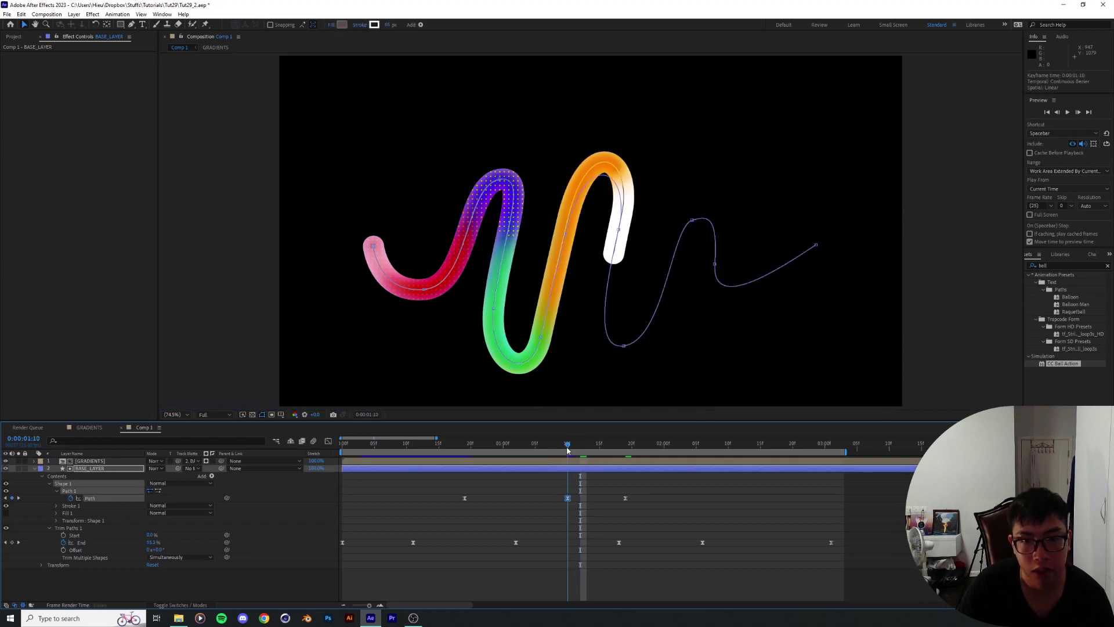
pyautogui.moveTo(567, 450); pyautogui.dragTo(483, 449)
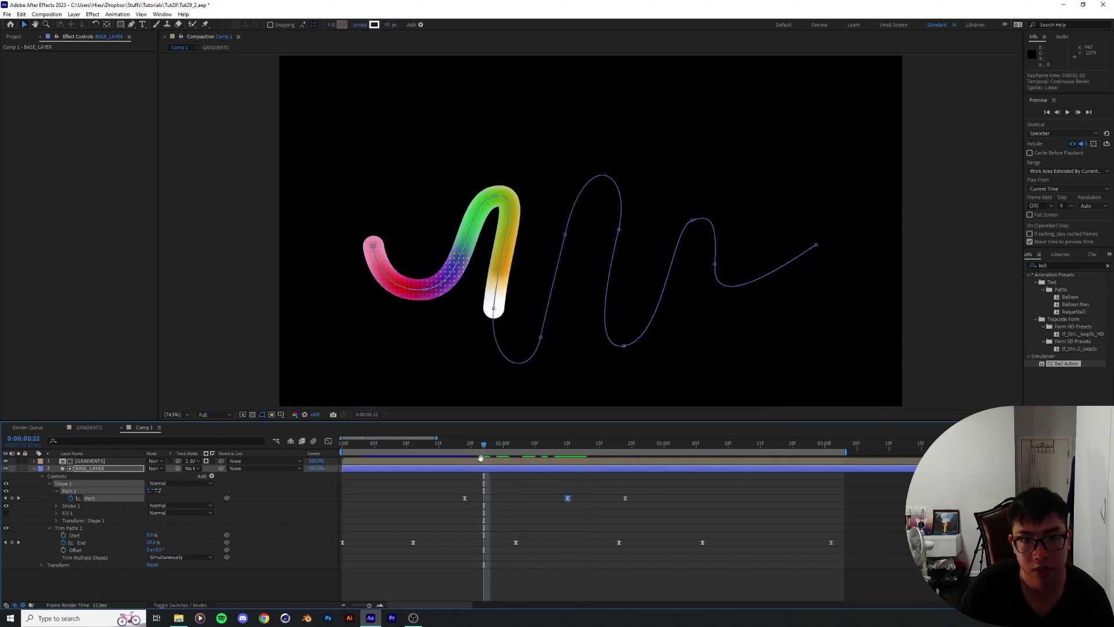
pyautogui.press('space')
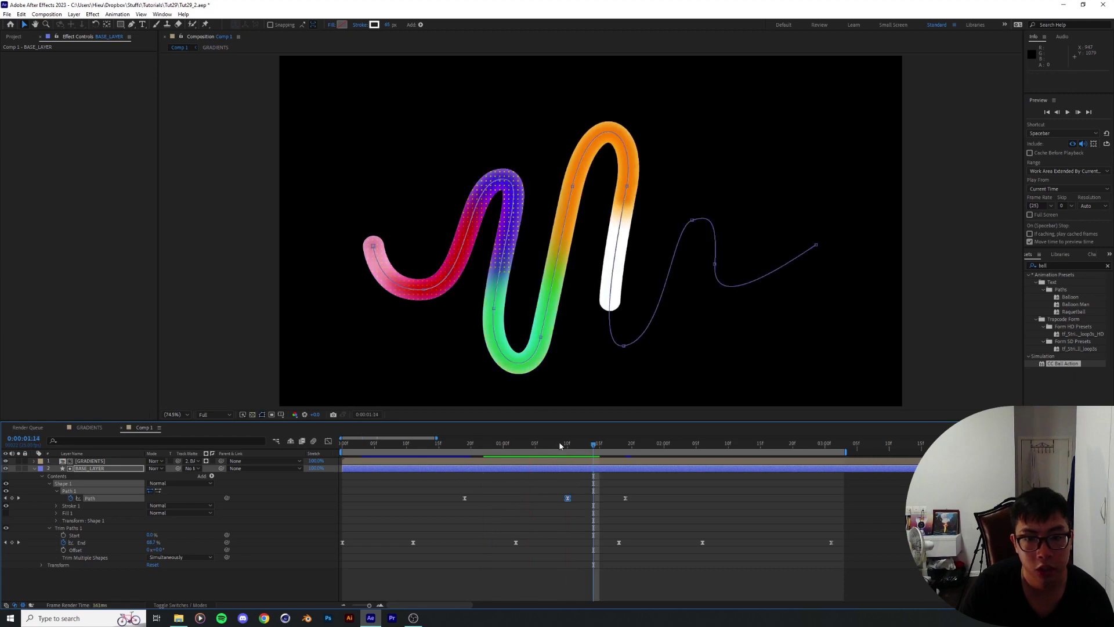
pyautogui.click(561, 446)
pyautogui.press('space')
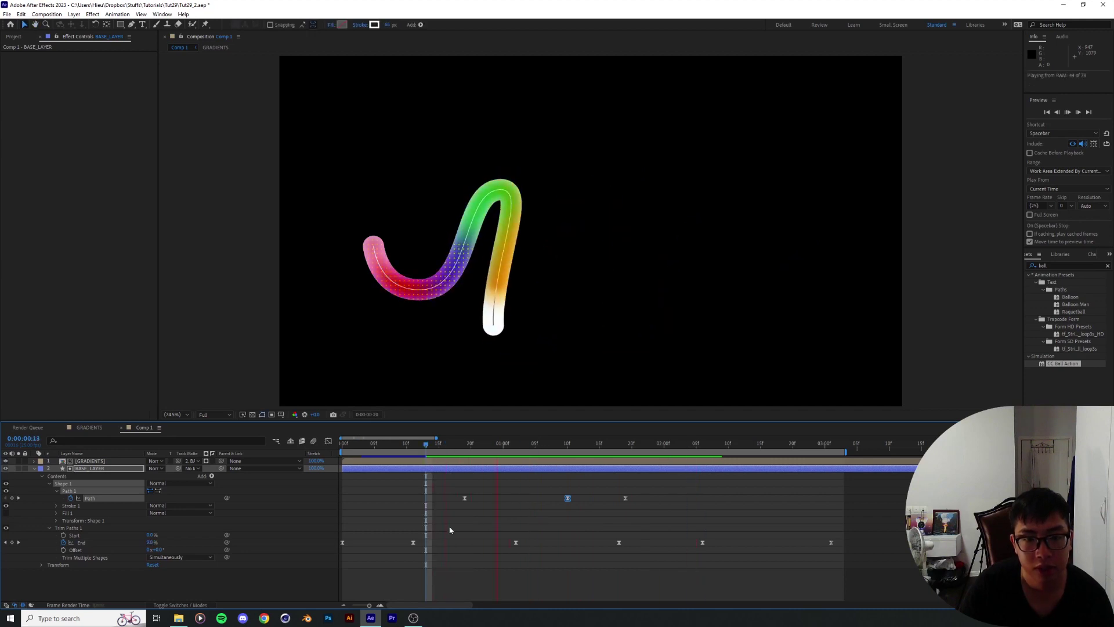
pyautogui.click(524, 445)
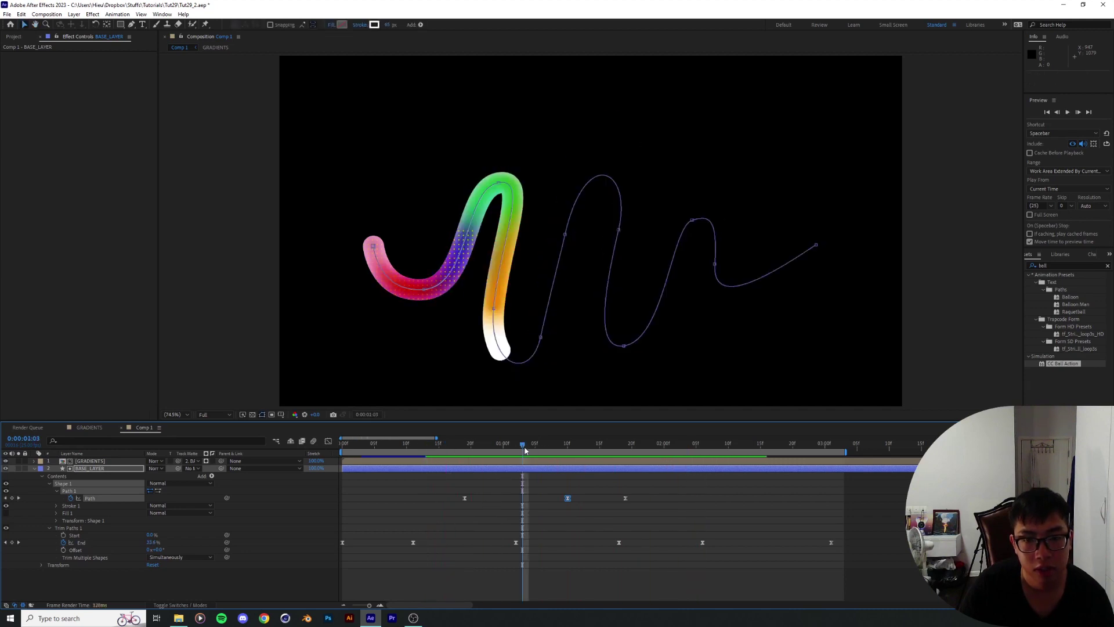
pyautogui.moveTo(525, 450); pyautogui.dragTo(644, 500)
# Step: At 0:00:02:08, raise the last peak's vertex to keyframe a taller wave, and lengthen that keyframe's incoming ease in the speed graph
pyautogui.moveTo(640, 450)
pyautogui.mouseDown()
pyautogui.moveTo(729, 450)
pyautogui.moveTo(653, 450)
pyautogui.moveTo(715, 452)
pyautogui.mouseUp()
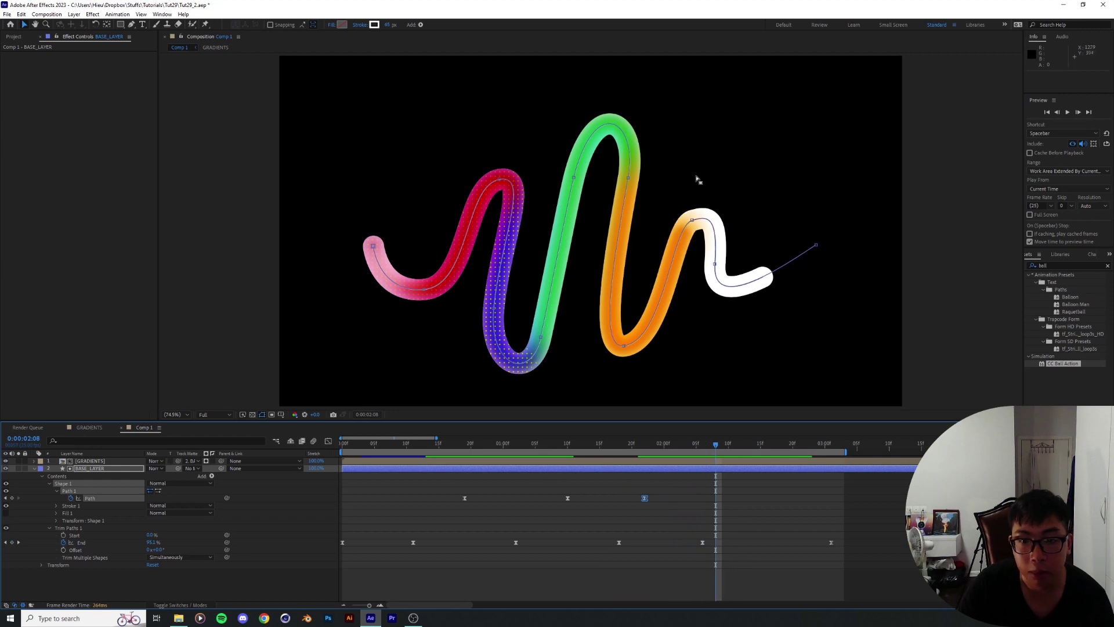
pyautogui.moveTo(693, 222)
pyautogui.mouseDown()
pyautogui.moveTo(695, 178)
pyautogui.moveTo(654, 176)
pyautogui.moveTo(706, 168)
pyautogui.mouseUp()
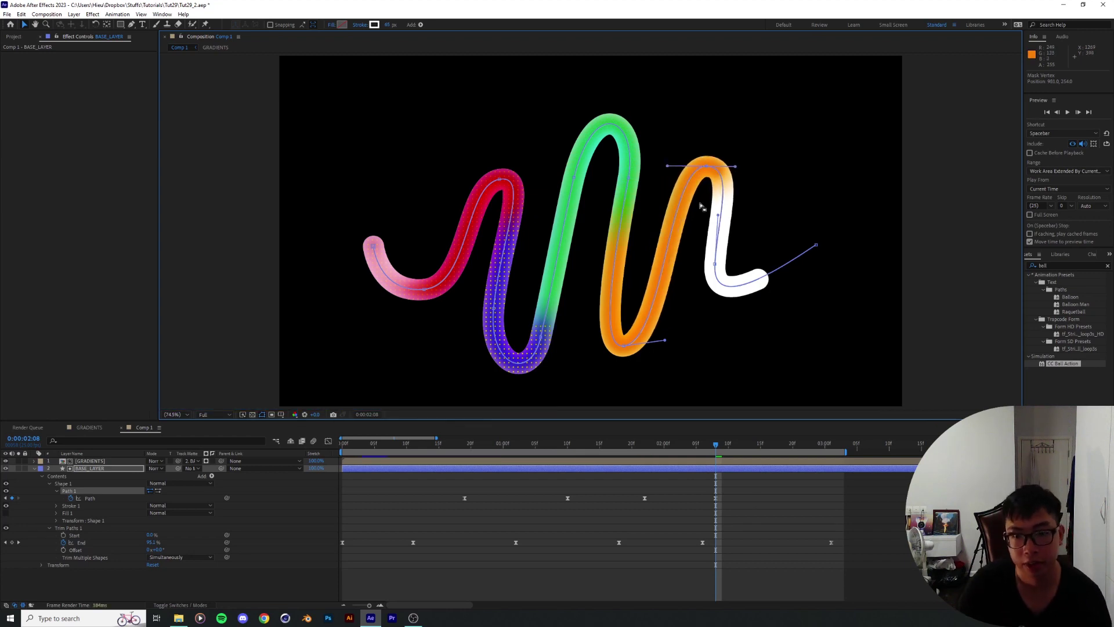
pyautogui.click(715, 497)
pyautogui.click(329, 442)
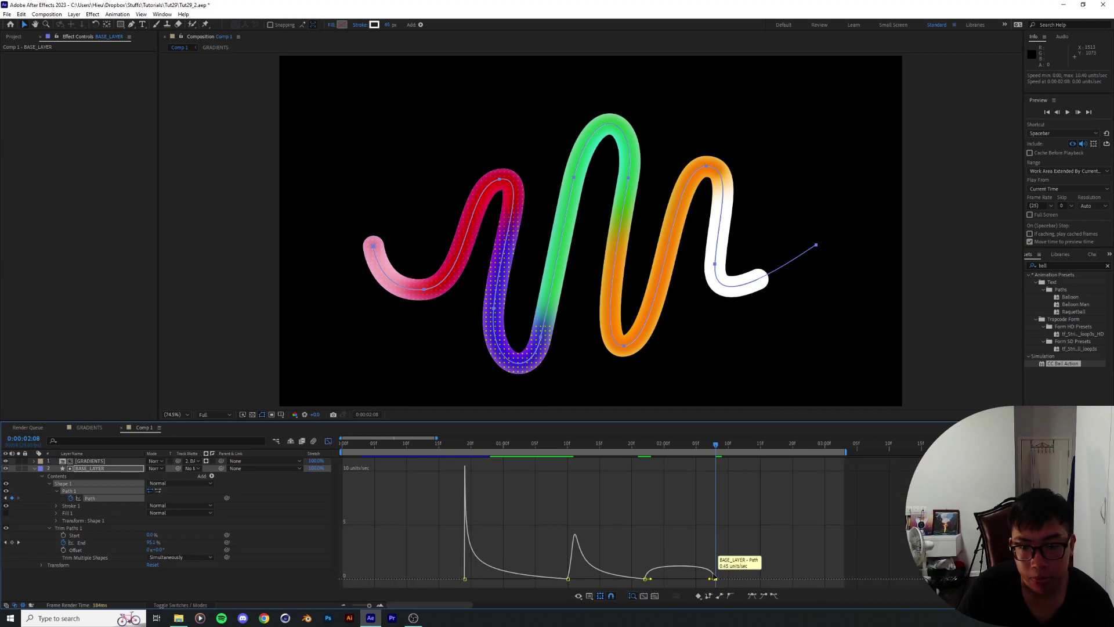
pyautogui.click(614, 442)
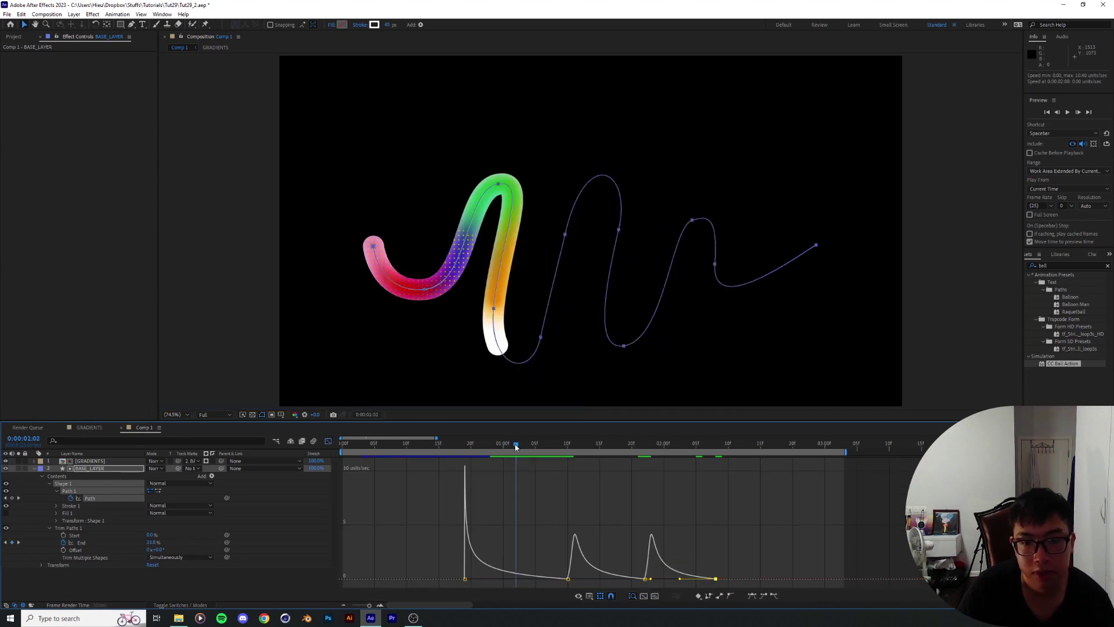
pyautogui.press('space')
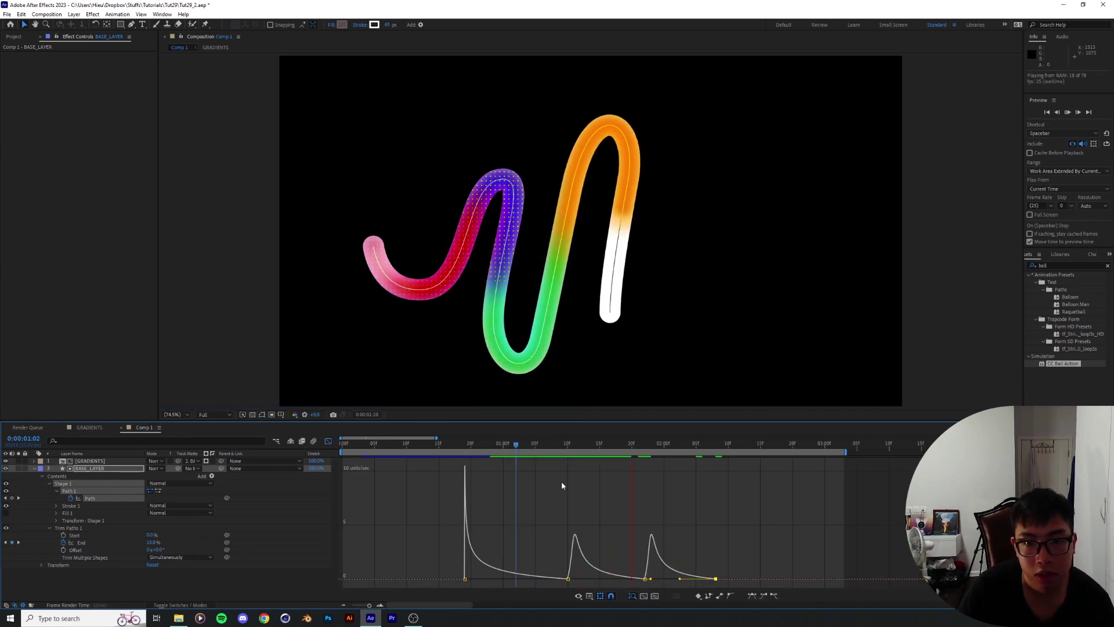
pyautogui.hotkey('shift', 'F3')
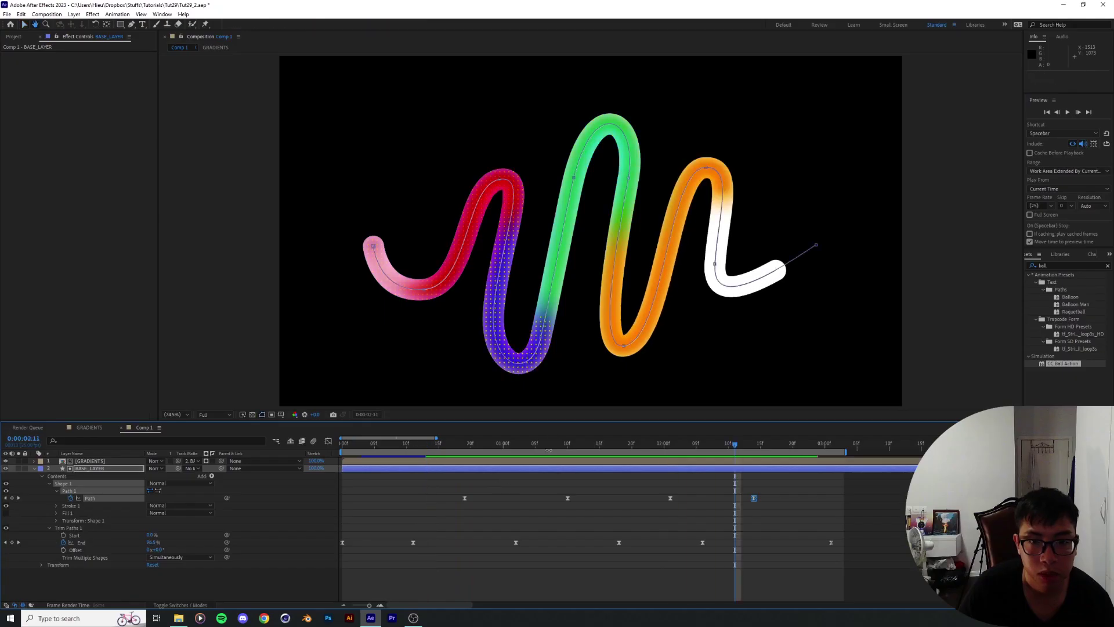
# Step: Move the third Path keyframe of BASE_LAYER earlier to 0:00:01:22 and preview the wave's timing
pyautogui.click(574, 445)
pyautogui.press('space')
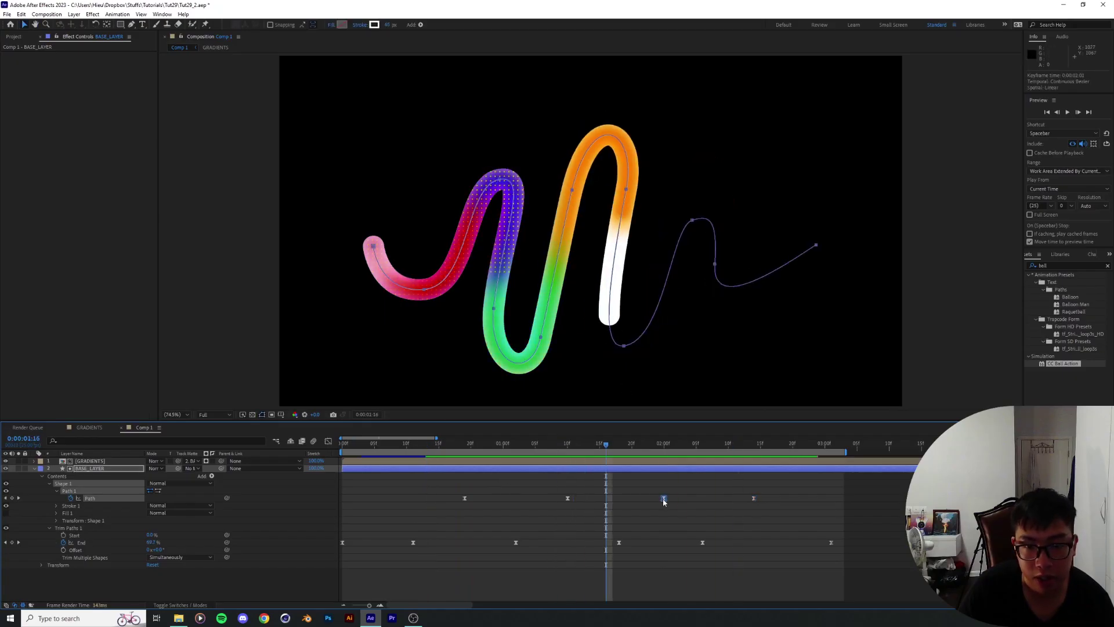
pyautogui.moveTo(665, 502); pyautogui.dragTo(658, 502)
pyautogui.press('space')
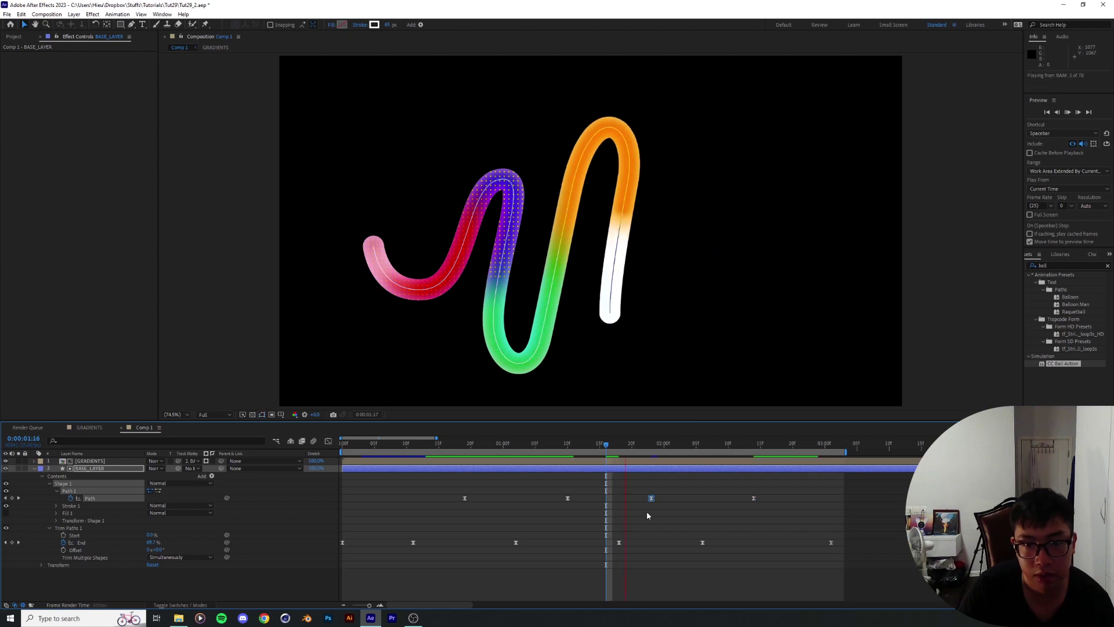
pyautogui.press('space')
pyautogui.click(626, 444)
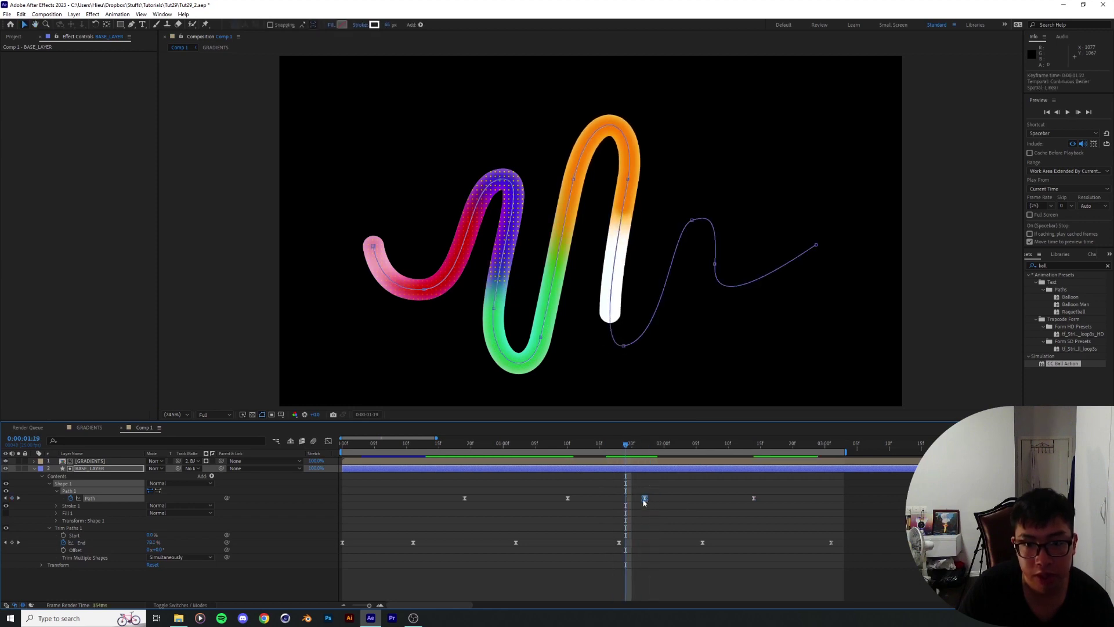
pyautogui.press('space')
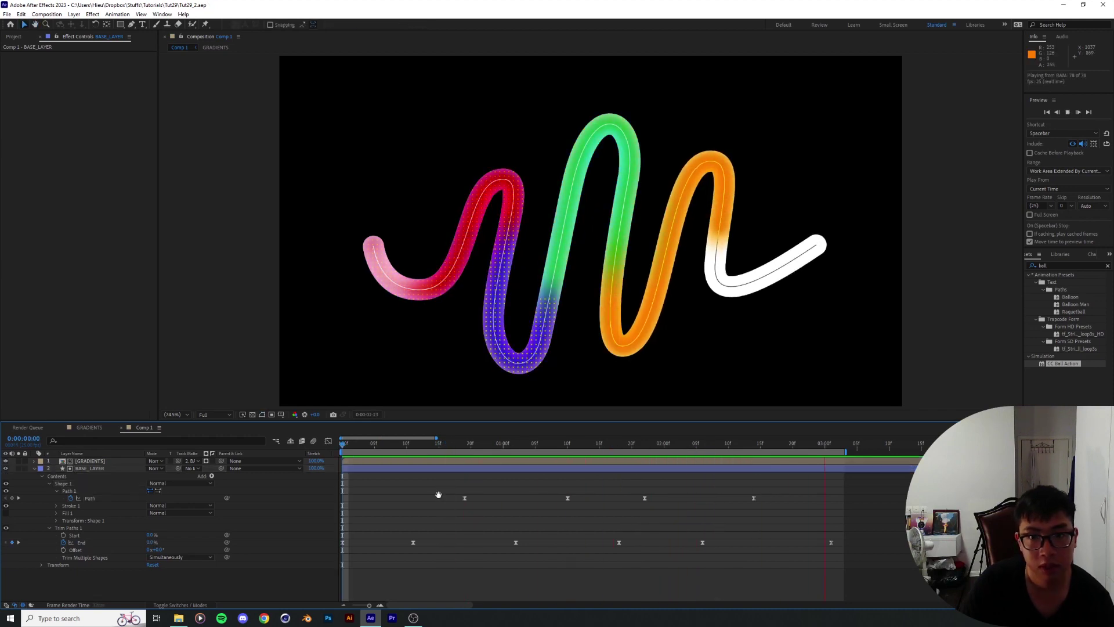
pyautogui.press('space')
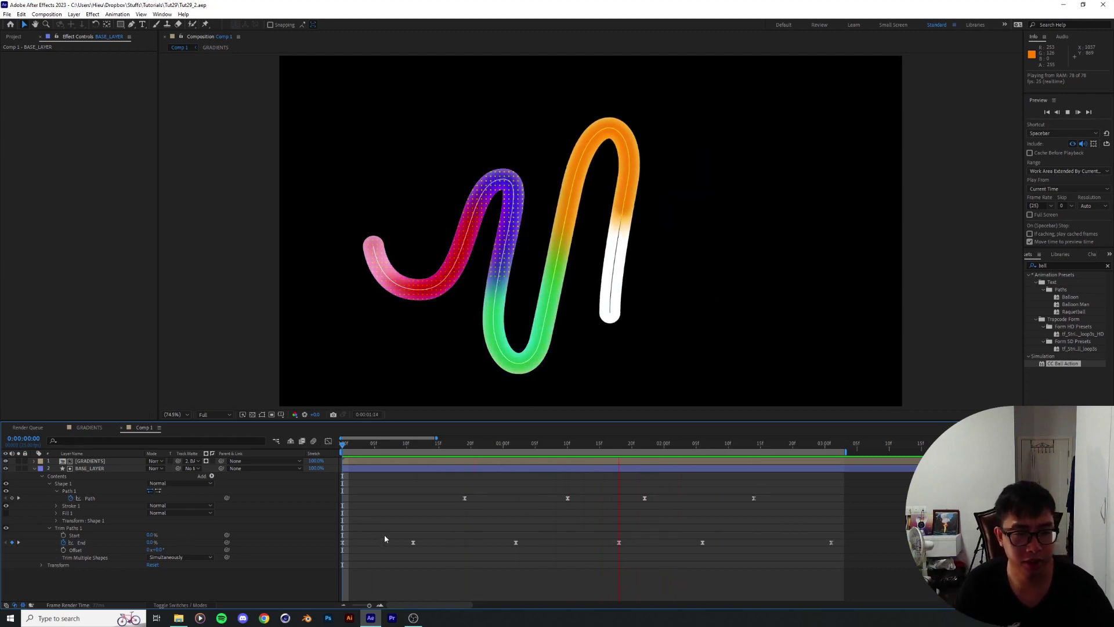
pyautogui.press('space')
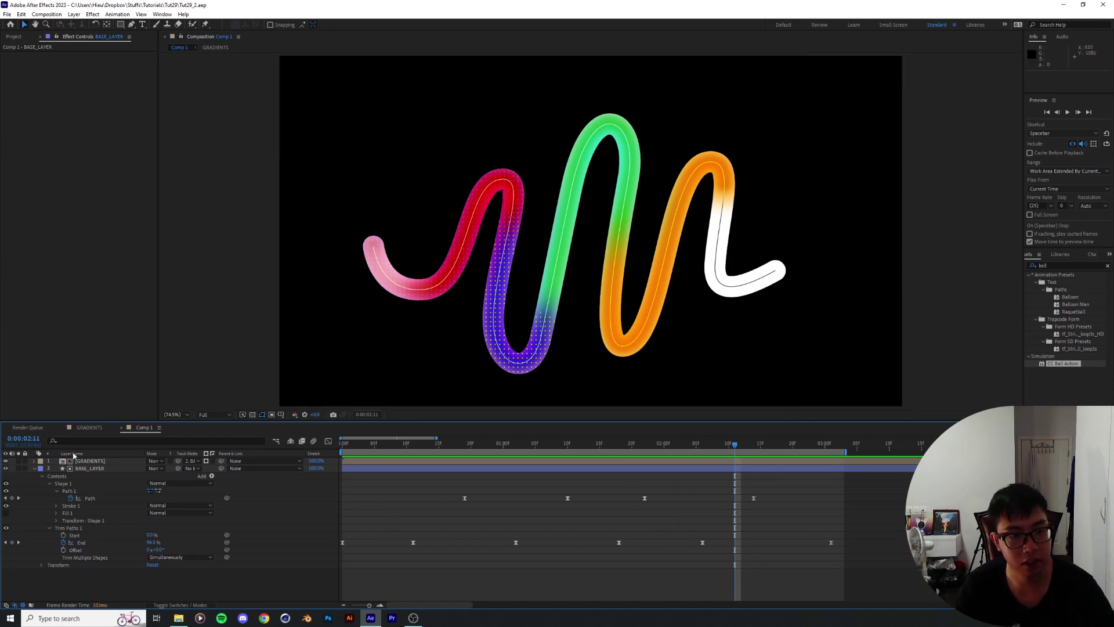
# Step: At 0:00:02:11, try pulling the ascending-side vertex of BASE_LAYER's middle peak across the first peak and lengthening its curve handle
pyautogui.click(93, 468)
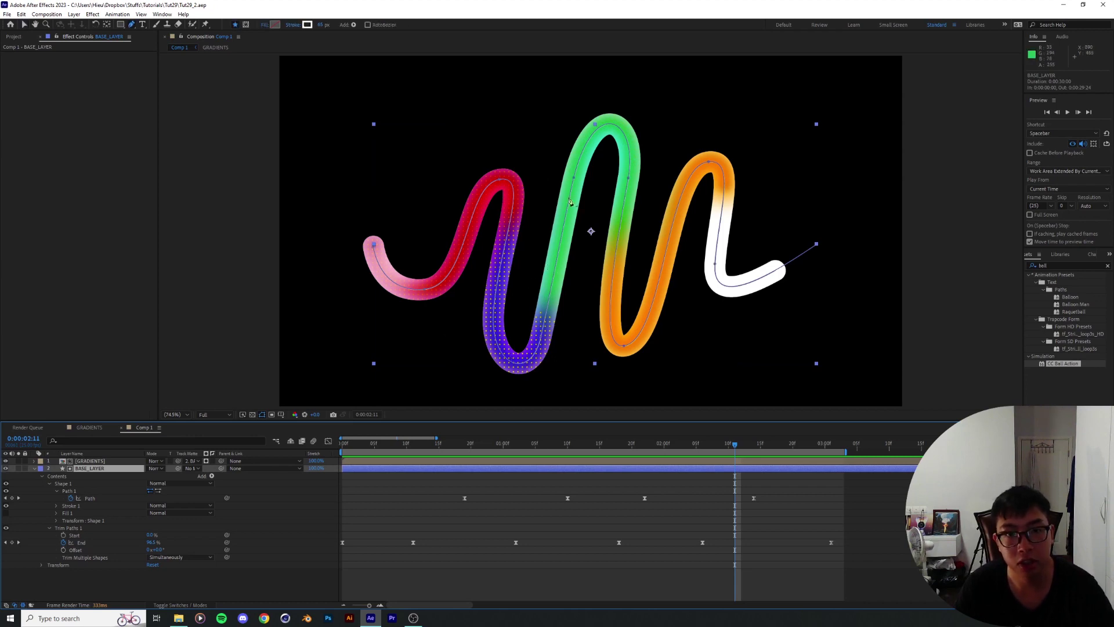
pyautogui.moveTo(572, 182); pyautogui.dragTo(452, 189)
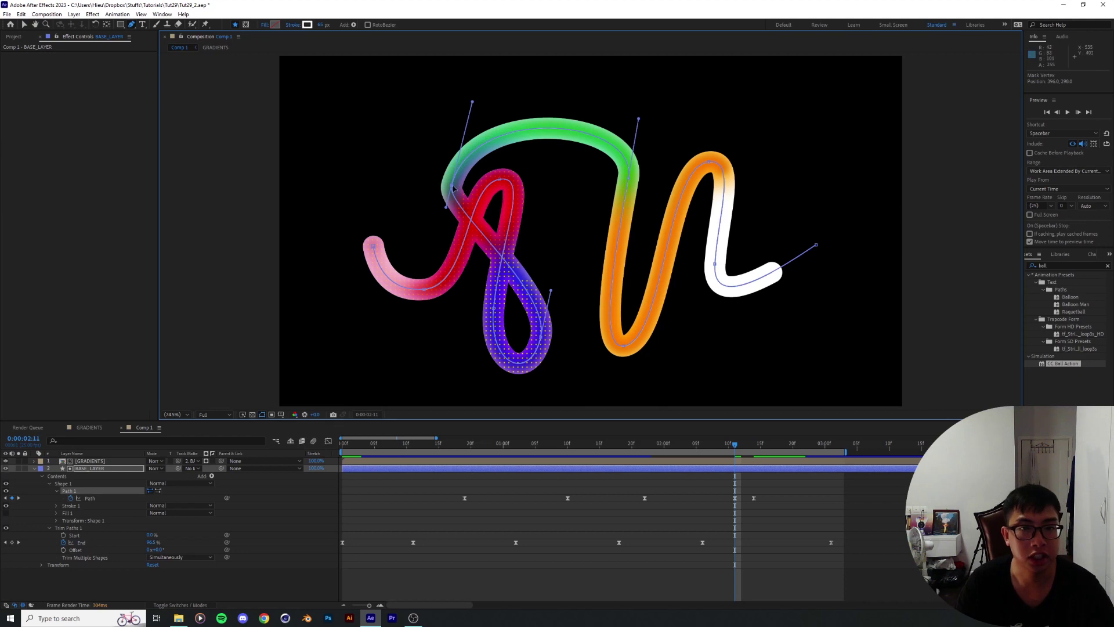
pyautogui.moveTo(435, 240); pyautogui.dragTo(434, 244)
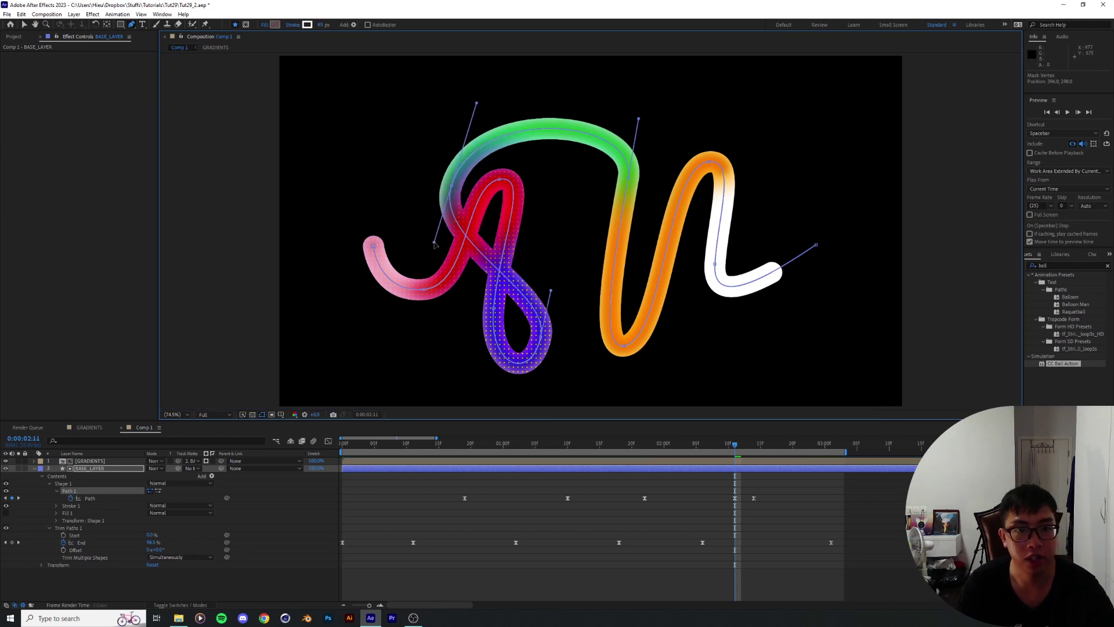
pyautogui.scroll(1, 393, 147)
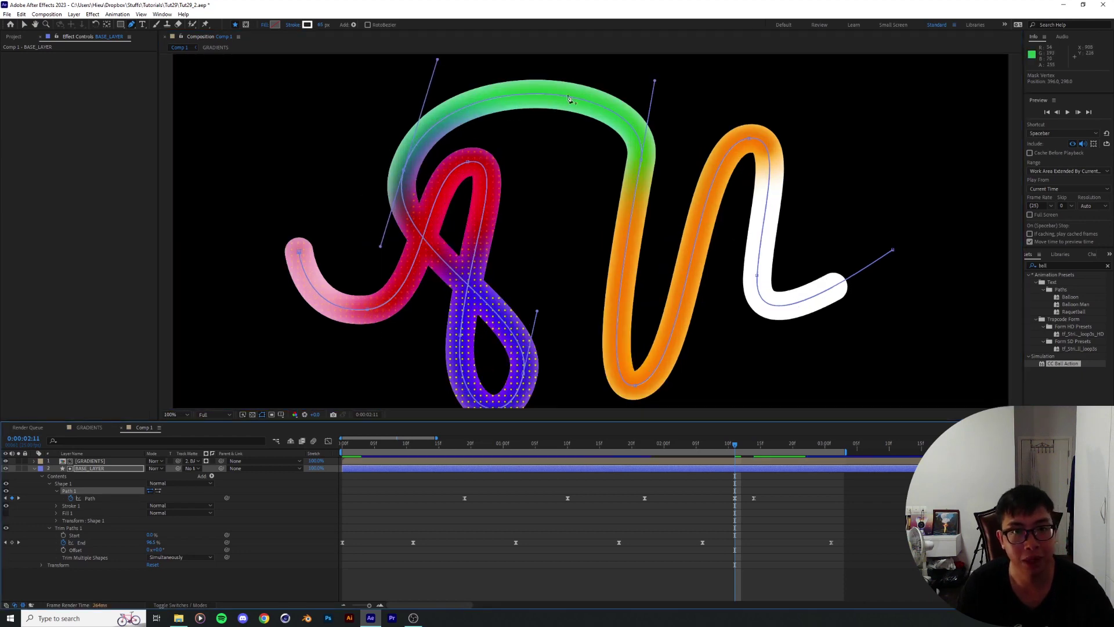
# Step: Compare how the reshaped path affects the coloured lines in the GRADIENTS composition with BASE_LAYER in Comp 1
pyautogui.click(90, 428)
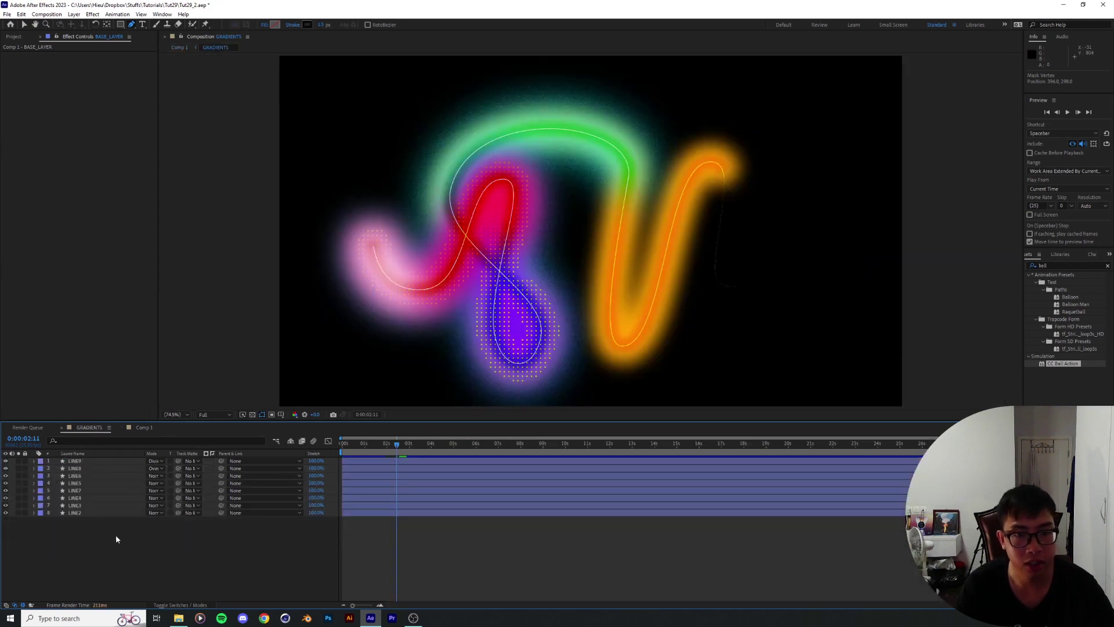
pyautogui.moveTo(116, 534)
pyautogui.mouseDown()
pyautogui.moveTo(81, 451)
pyautogui.moveTo(78, 487)
pyautogui.moveTo(100, 534)
pyautogui.mouseUp()
pyautogui.click(100, 534)
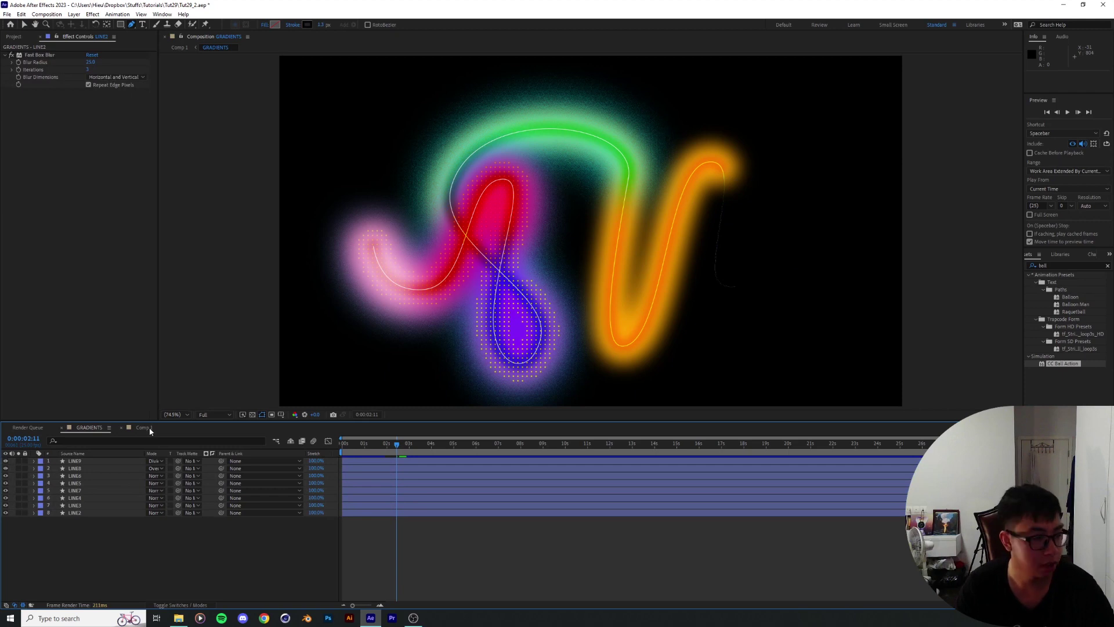
pyautogui.click(149, 427)
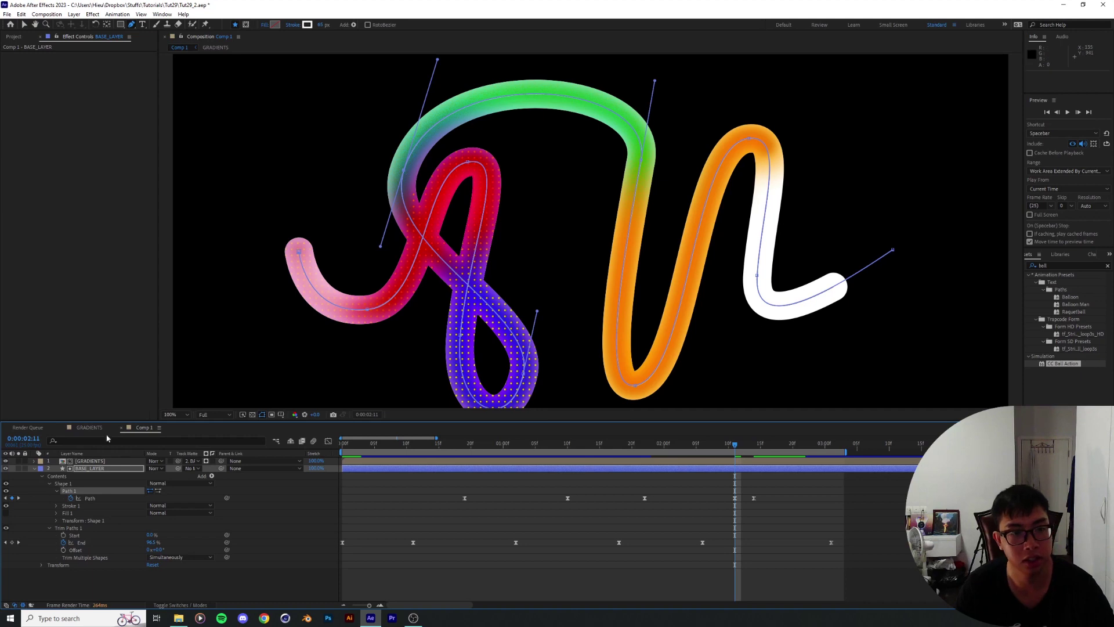
pyautogui.click(100, 470)
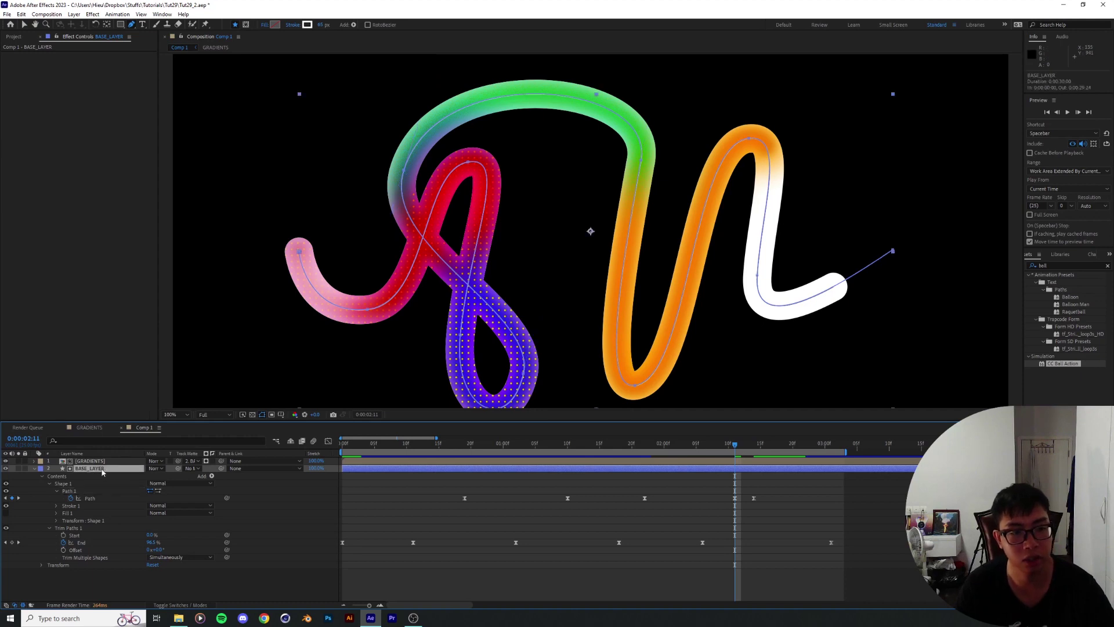
pyautogui.click(88, 427)
pyautogui.click(136, 428)
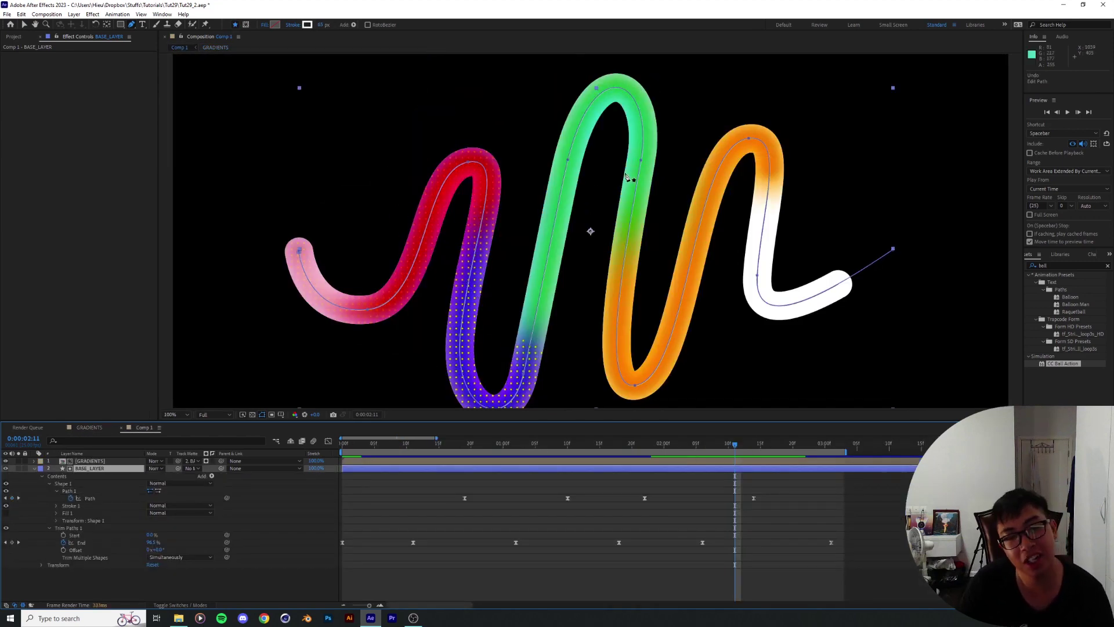
# Step: Try moving the vertex of the valley before the last peak over to the preceding valley, undo it, and scrub back through the animation
pyautogui.moveTo(636, 390); pyautogui.dragTo(491, 360)
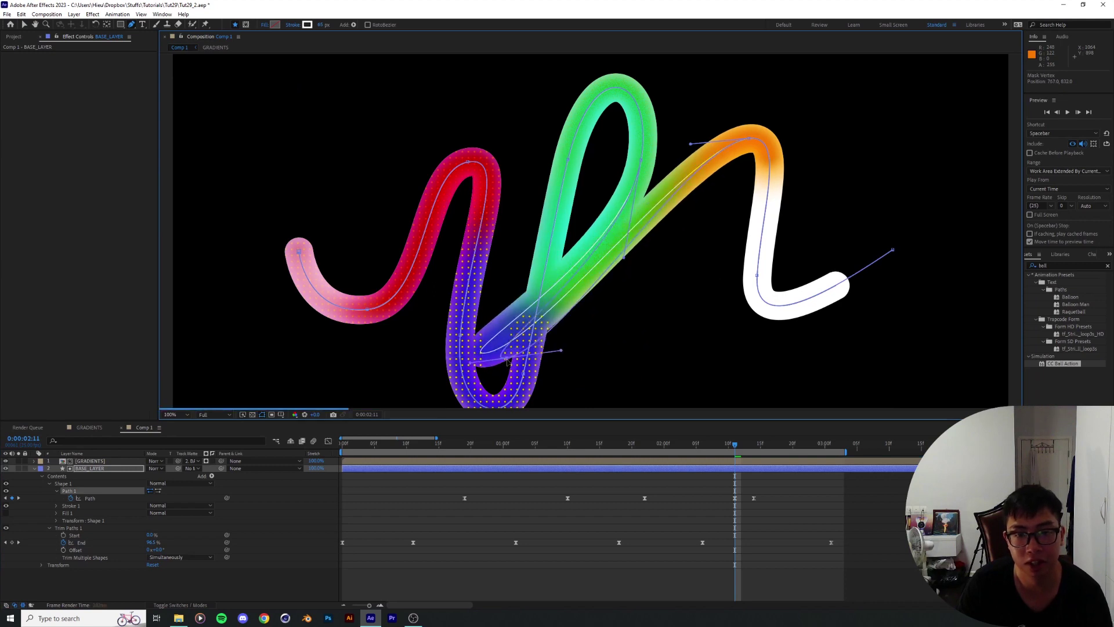
pyautogui.hotkey('ctrl', 'z')
pyautogui.click(700, 493)
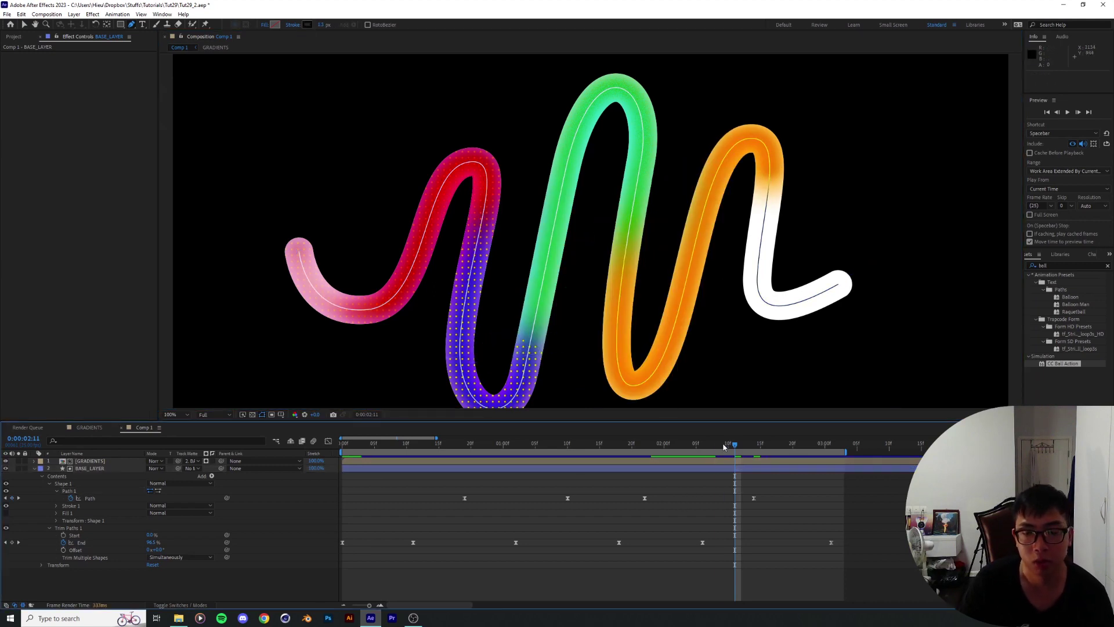
pyautogui.moveTo(723, 446); pyautogui.dragTo(510, 446)
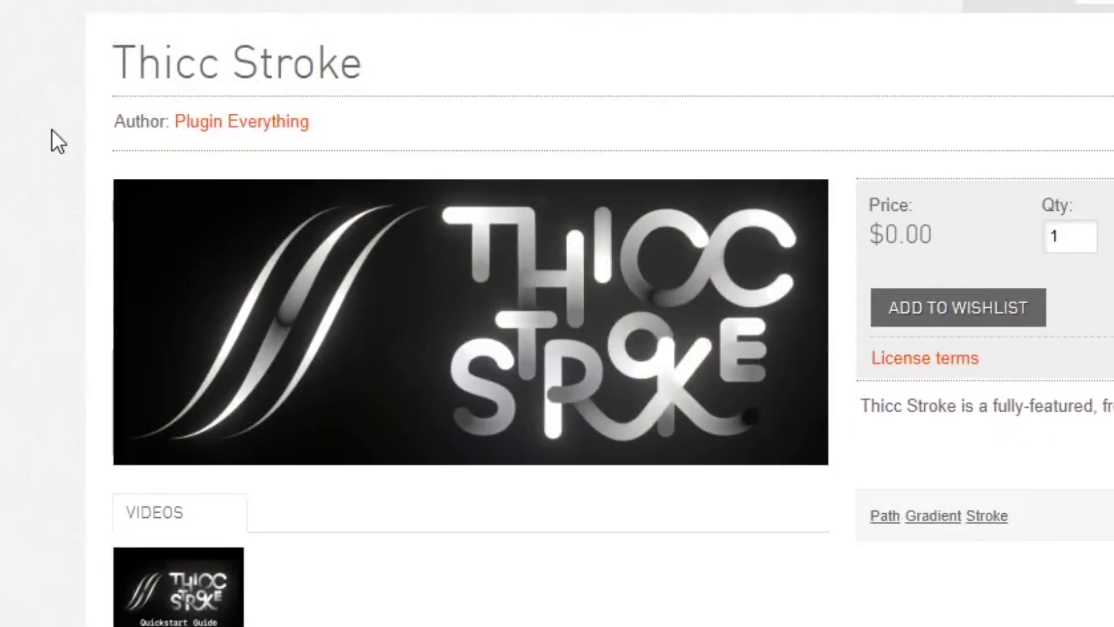
# Step: Switch to the browser and examine the Thicc Stroke plugin page, including its feature list, gradient modes and trim path controls
pyautogui.moveTo(115, 63); pyautogui.dragTo(474, 74)
pyautogui.click(474, 74)
pyautogui.scroll(-1, 546, 248)
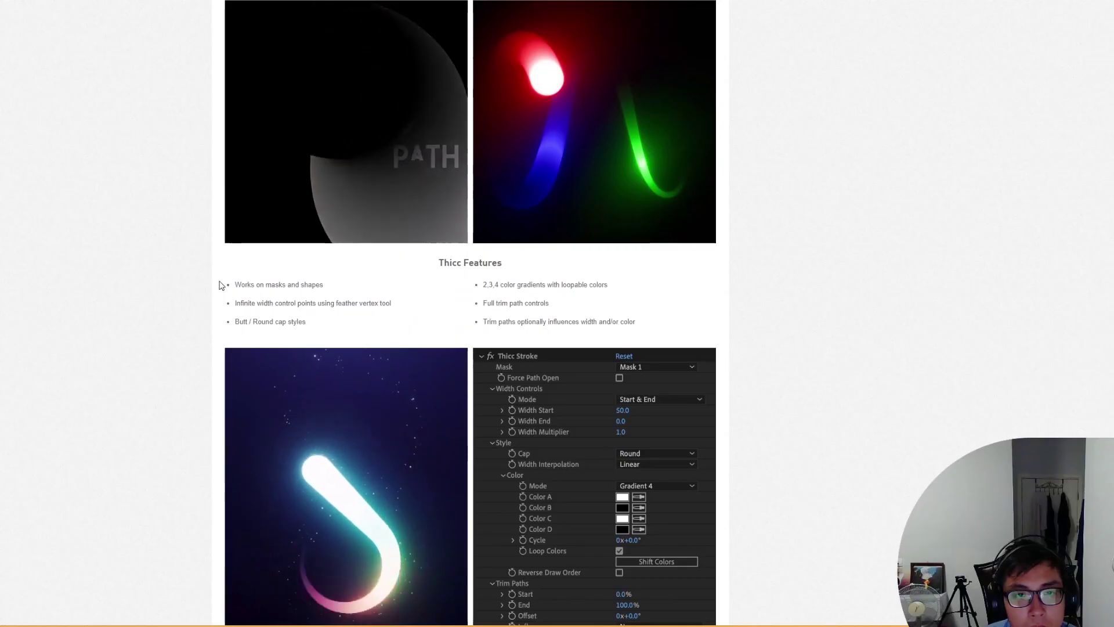
pyautogui.scroll(-1, 219, 282)
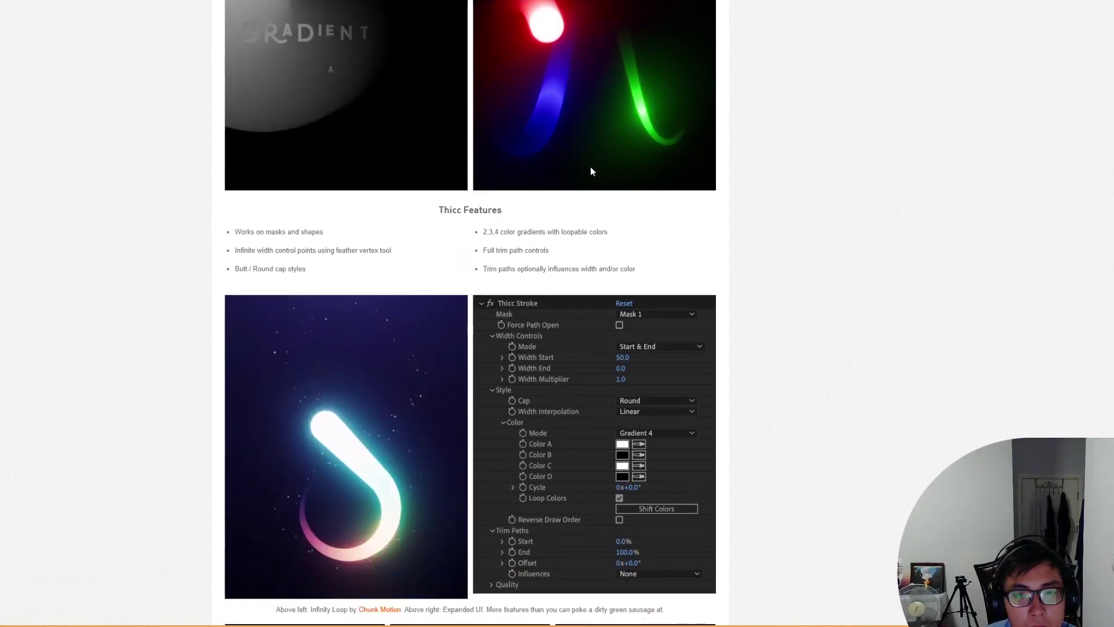
pyautogui.scroll(-1, 646, 137)
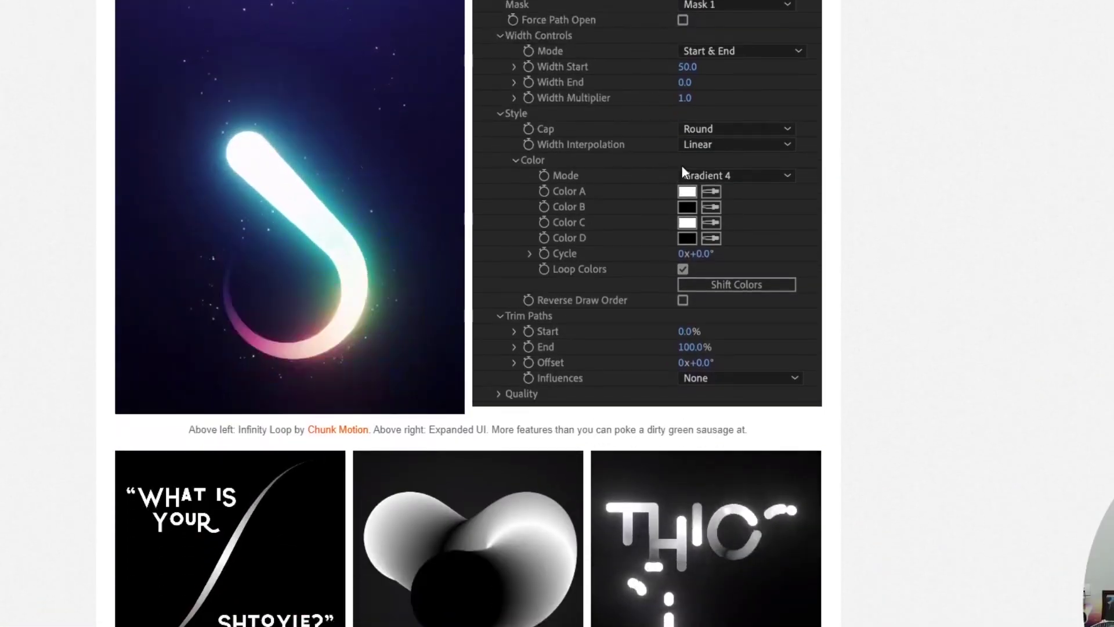
pyautogui.scroll(-5, 683, 174)
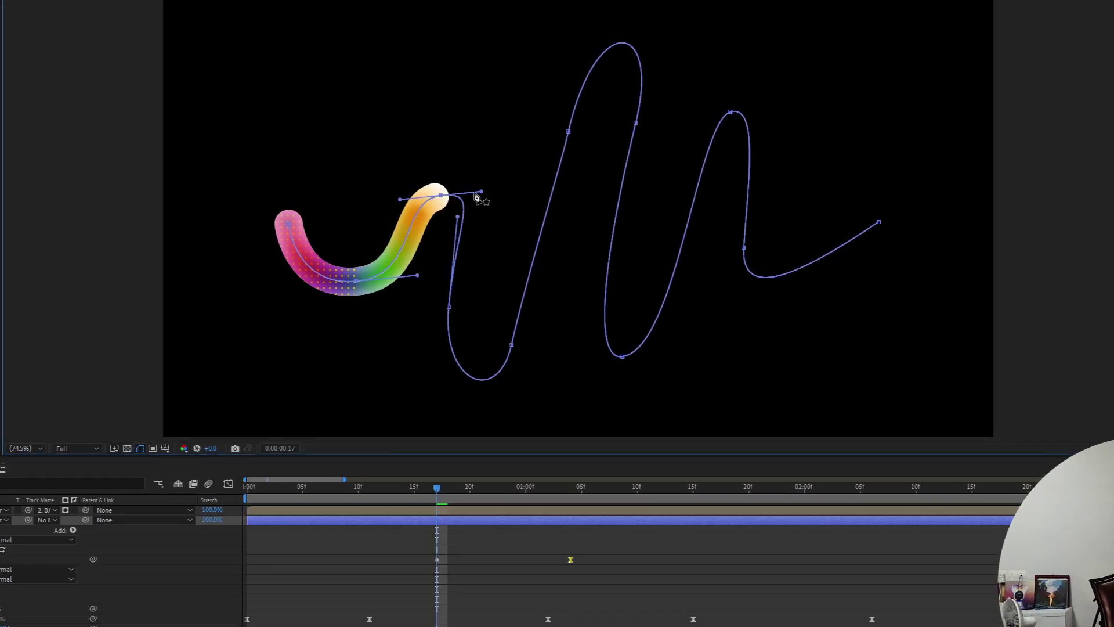
# Step: Back in After Effects, copy BASE_LAYER's Path keyframe and paste it at a later time in the timeline
pyautogui.moveTo(364, 489)
pyautogui.mouseDown()
pyautogui.moveTo(525, 501)
pyautogui.moveTo(440, 498)
pyautogui.moveTo(739, 491)
pyautogui.moveTo(637, 510)
pyautogui.moveTo(648, 500)
pyautogui.mouseUp()
pyautogui.click(594, 559)
pyautogui.hotkey('ctrl', 'c')
pyautogui.hotkey('ctrl', 'v')
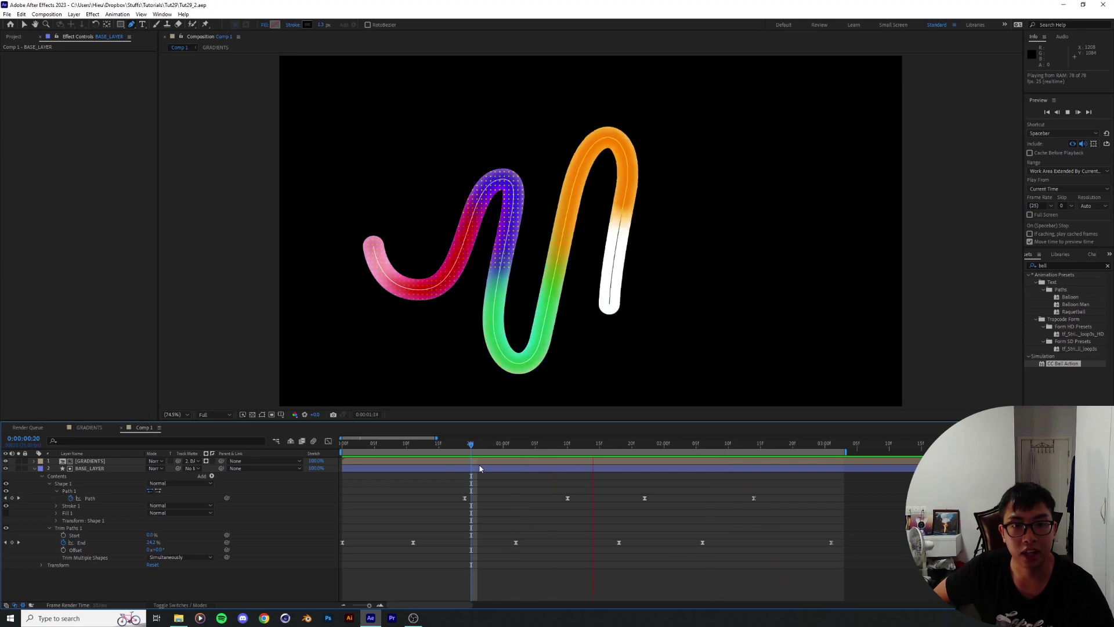